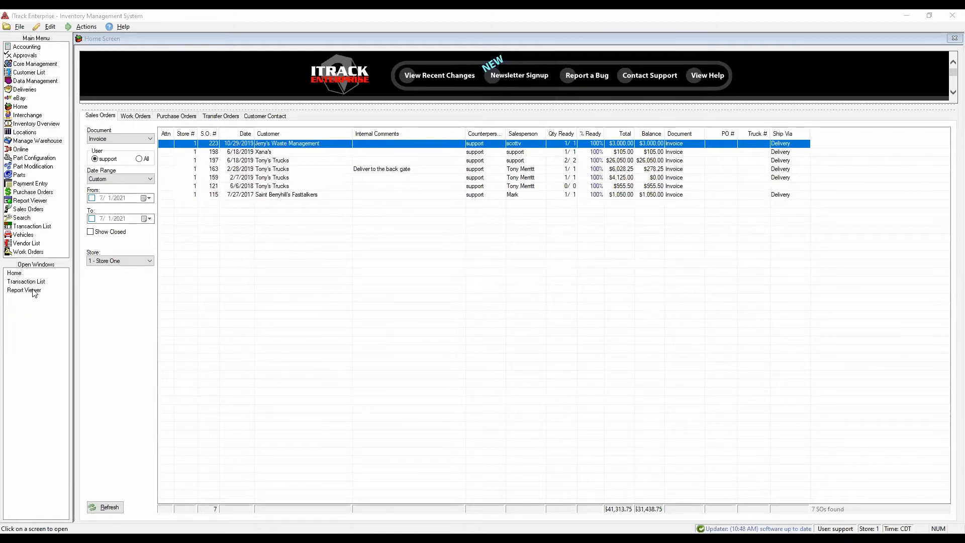
- Open the Report Viewer and look through the first page of the Sales By Invoice report
left_click(34, 293)
scroll(457, 229, "down", 5)
scroll(457, 228, "up", 4)
scroll(457, 229, "up", 1)
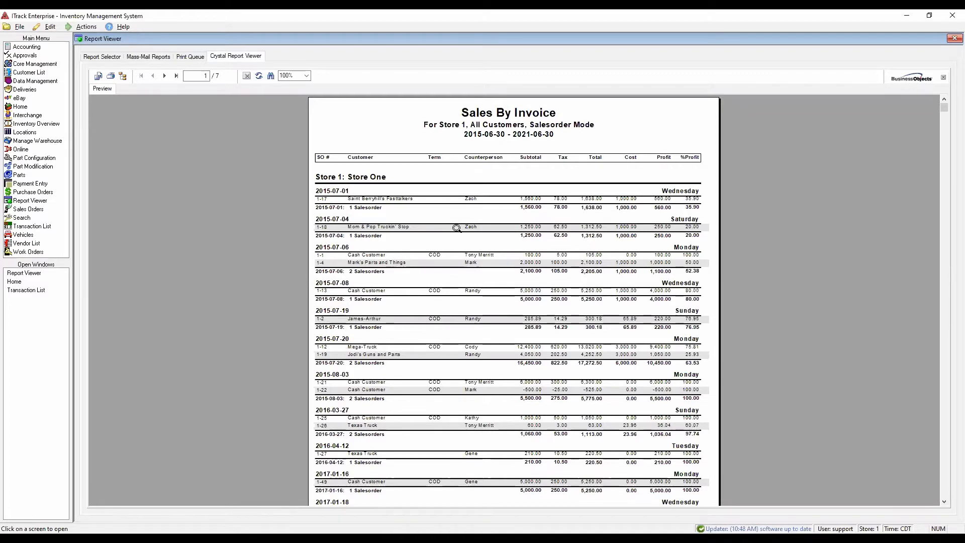
- Browse the Sales reports in the report list, checking the descriptions and parameters of Sales By Inventory Type and Sales By Customer
left_click(102, 56)
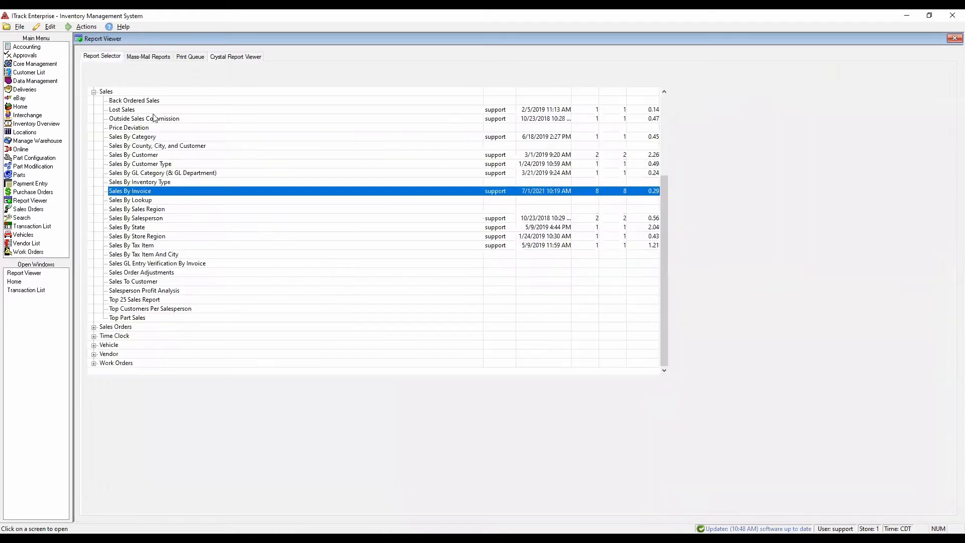
scroll(173, 201, "up", 2)
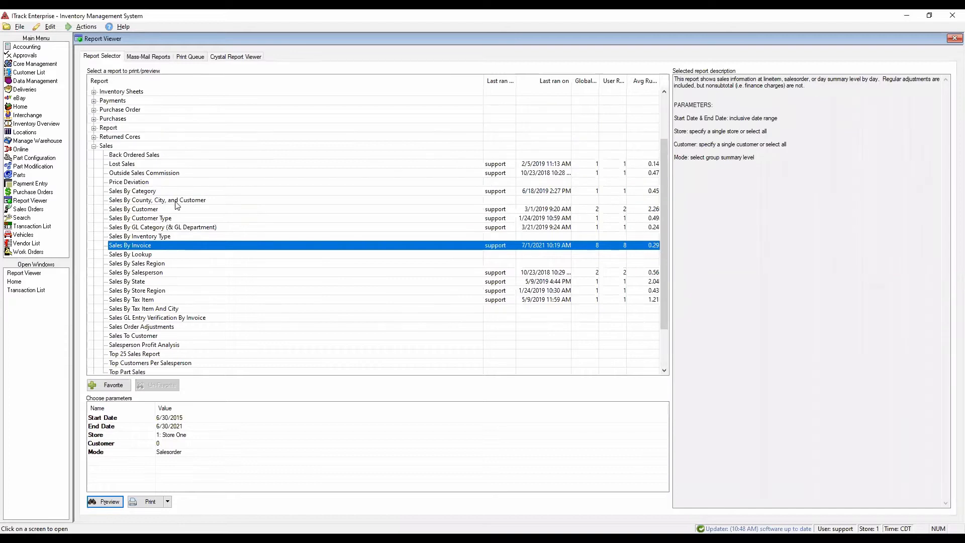
scroll(176, 203, "down", 1)
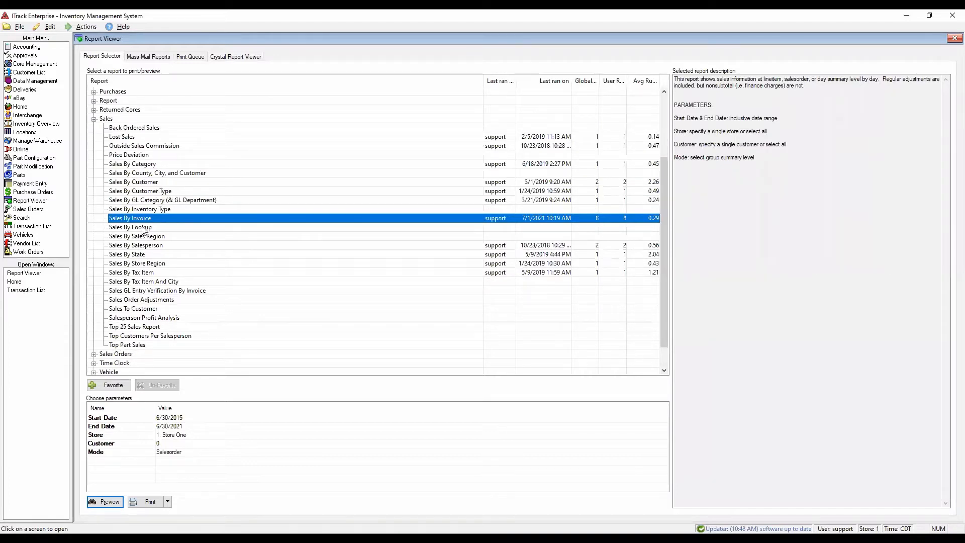
left_click(153, 210)
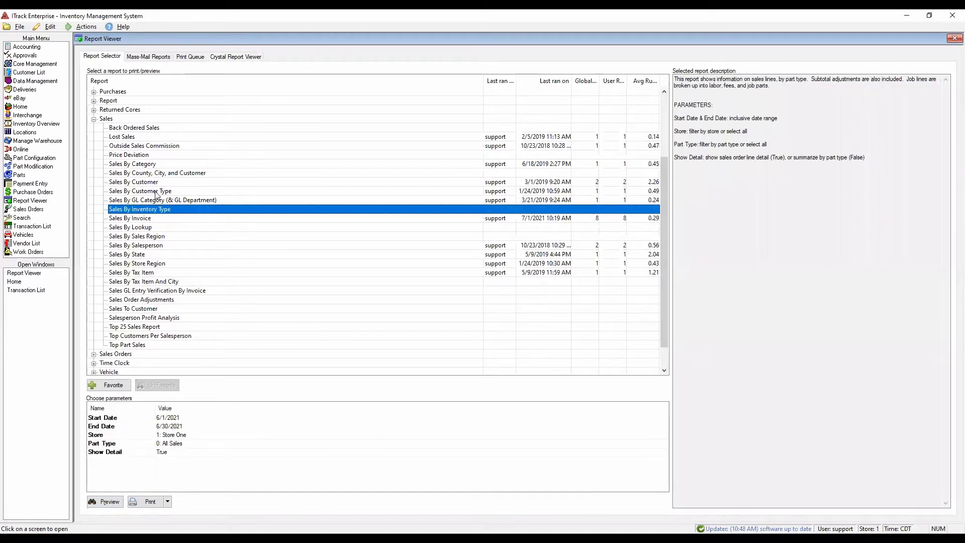
left_click(155, 183)
left_click(143, 274)
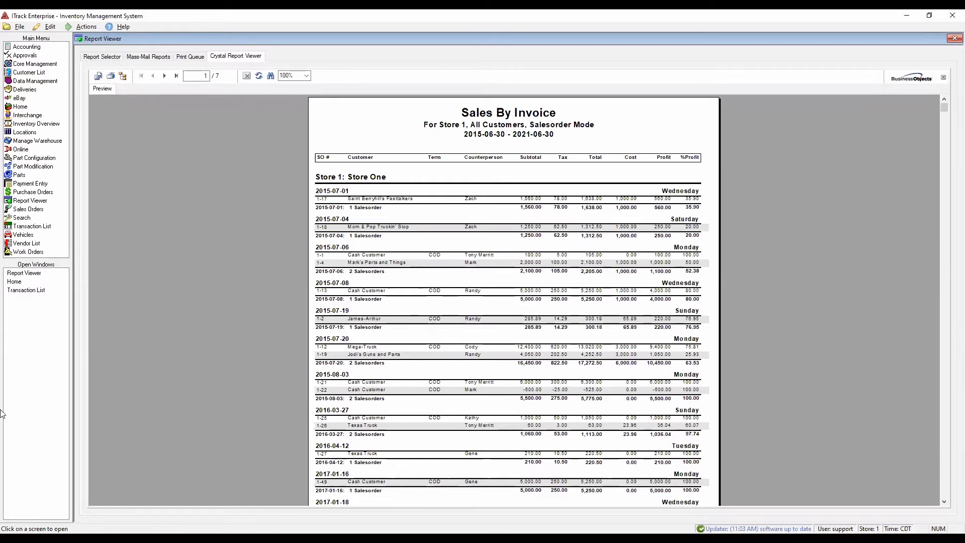
- In the Transaction List, choose Inventory as the source to search and review the filters offered for it
left_click(37, 291)
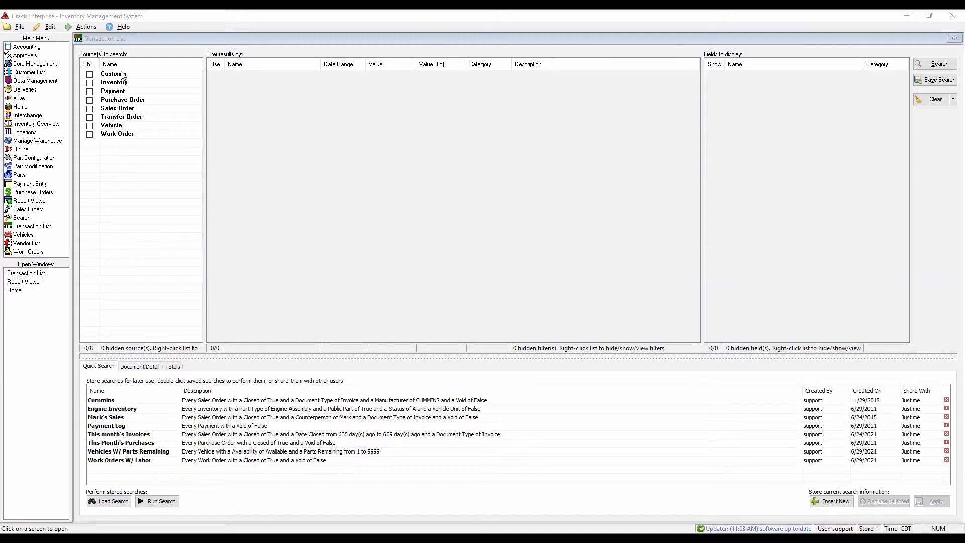
left_click(90, 83)
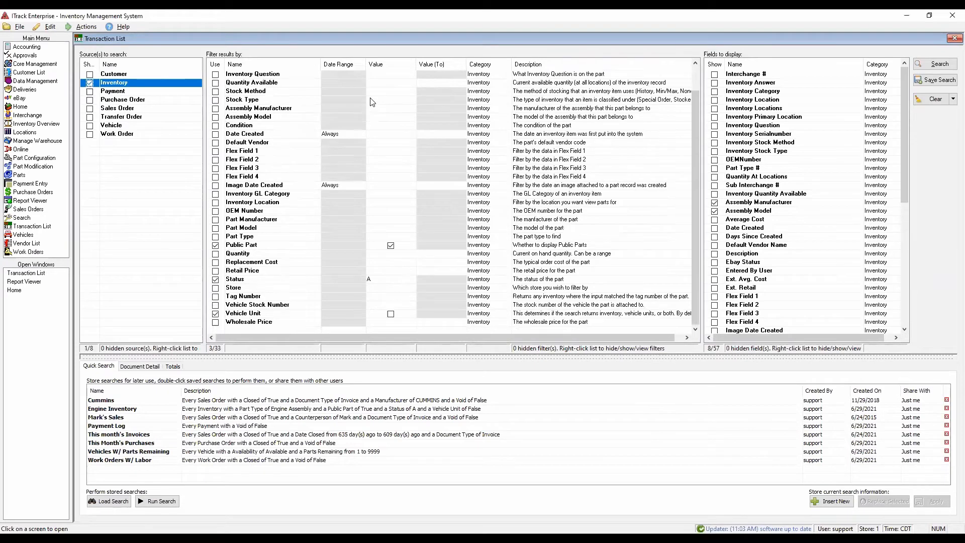
scroll(829, 119, "down", 6)
scroll(829, 118, "up", 6)
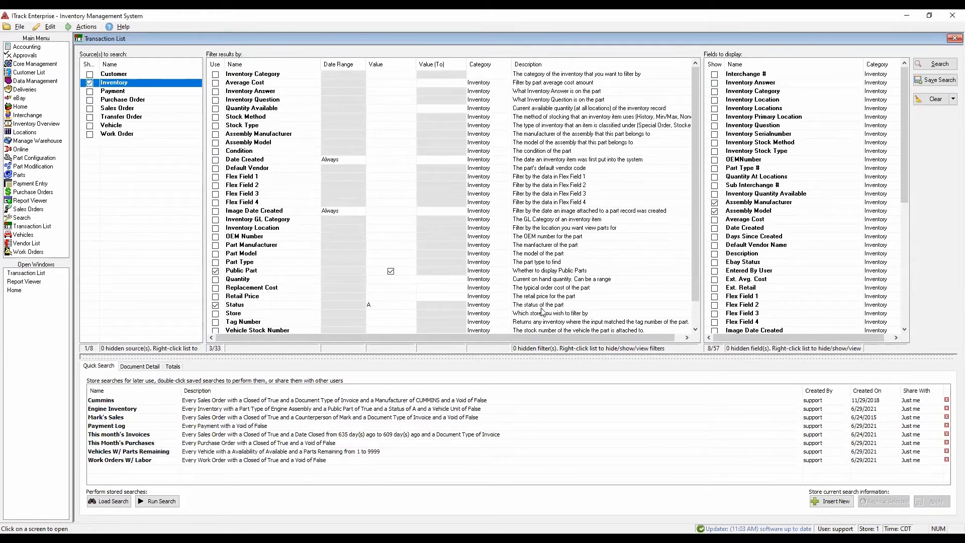
scroll(543, 298, "down", 1)
scroll(543, 298, "up", 1)
scroll(880, 291, "down", 1)
scroll(880, 290, "up", 1)
- Enable the Part Type filter and set its value to Engine Assembly
left_click(216, 263)
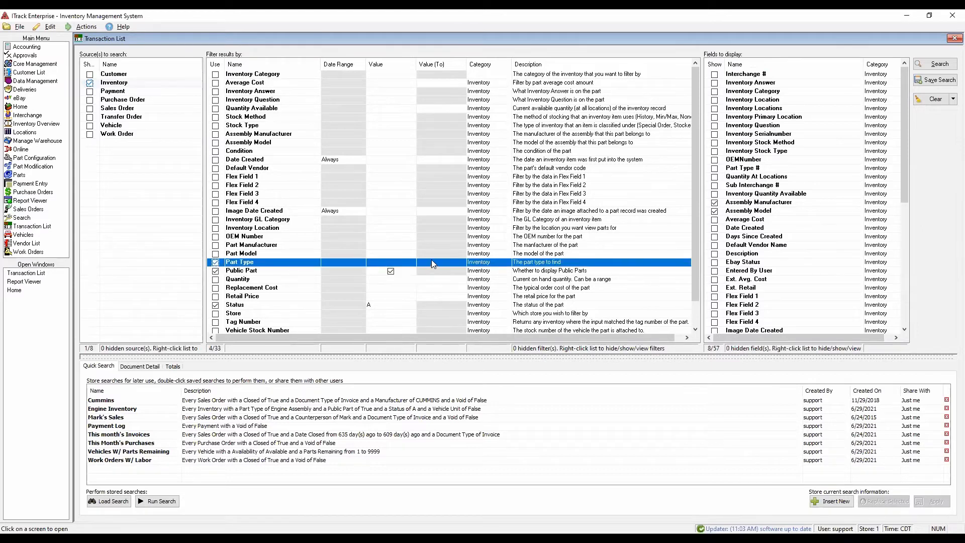
left_click(411, 262)
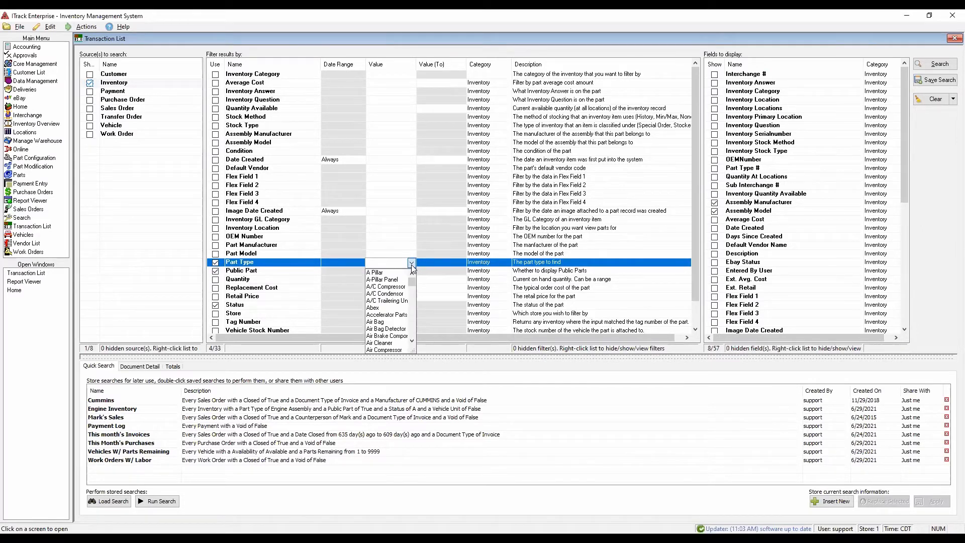
type("engine Assembly")
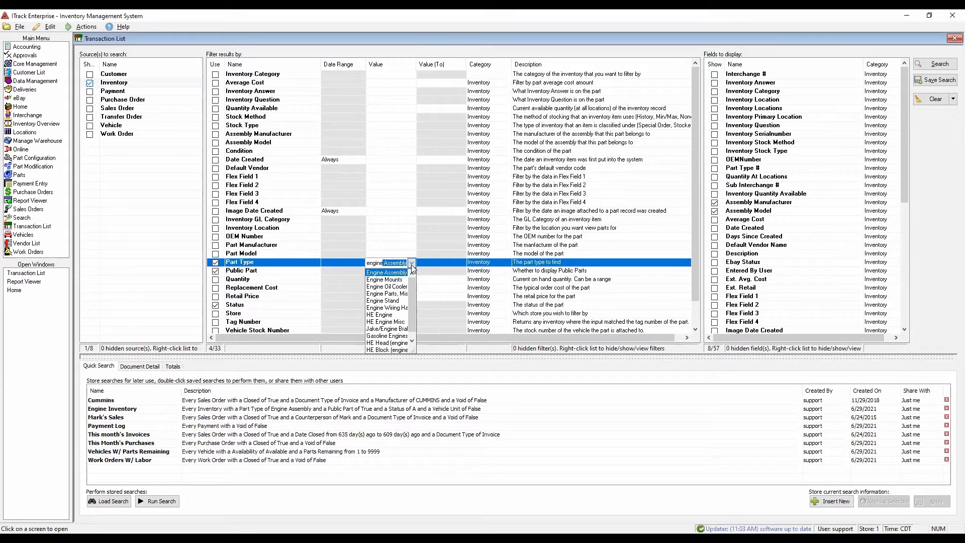
key("Return")
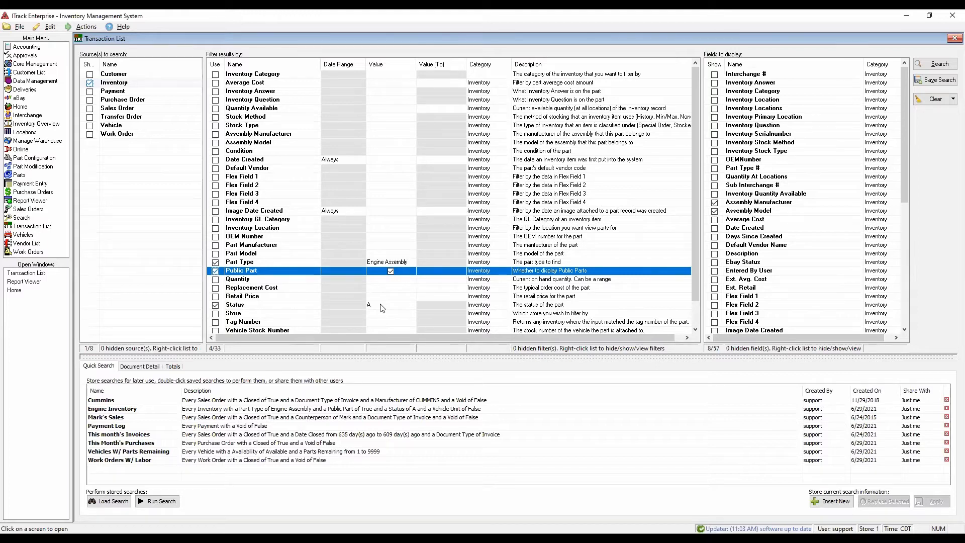
- Examine the preset Status and Public Part filters and the rest of the inventory filter list
left_click(270, 307)
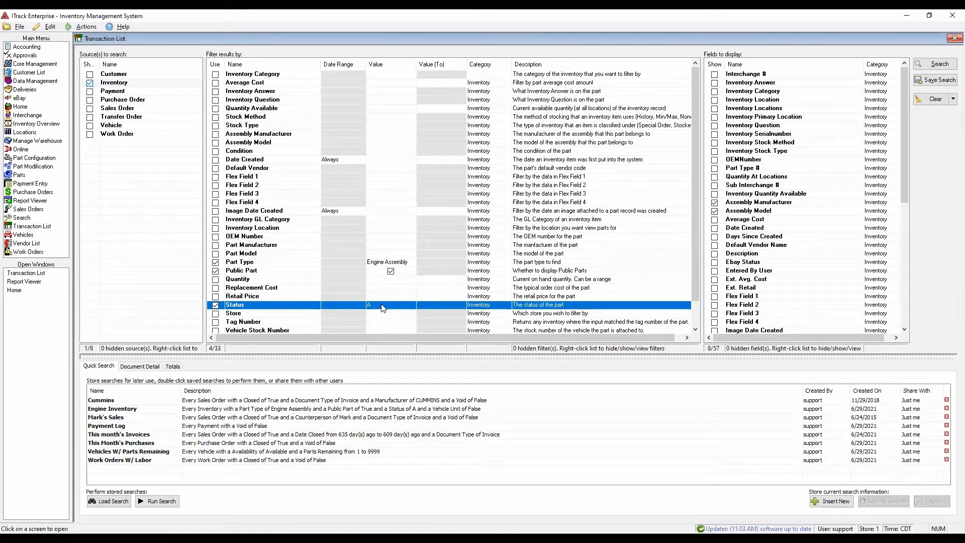
left_click(352, 272)
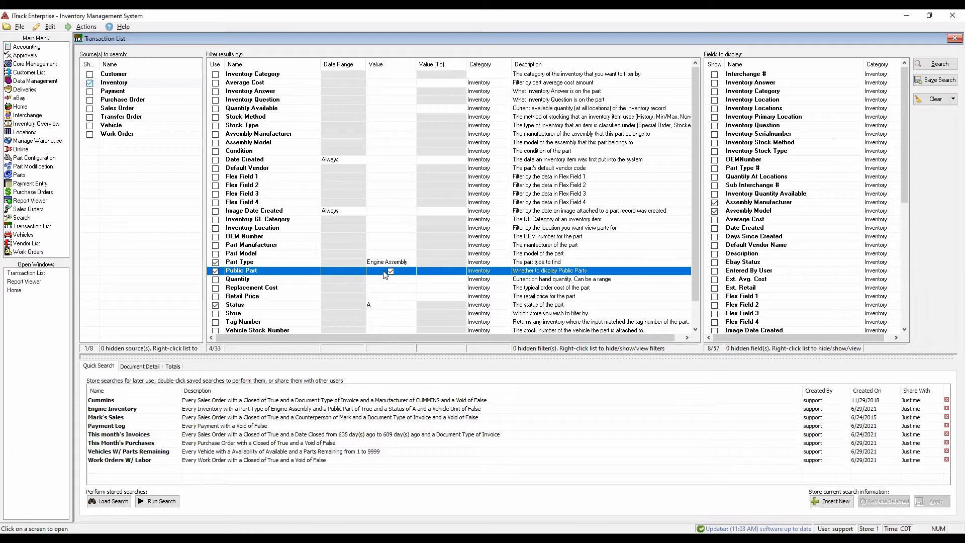
scroll(299, 234, "down", 1)
scroll(300, 234, "up", 1)
- Clear the Engine Assembly value from the Part Type filter
left_click(215, 262)
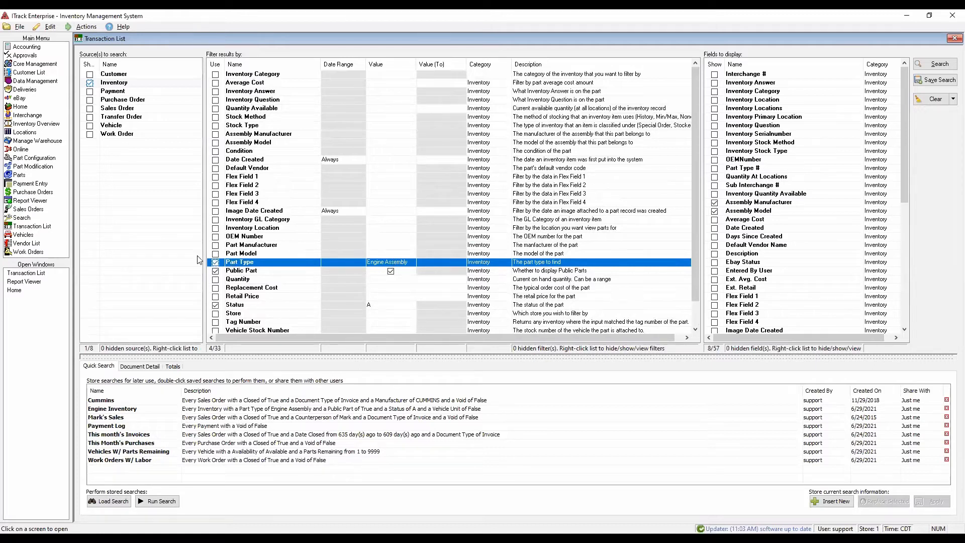
left_click(216, 262)
left_click(218, 262)
left_click(408, 263)
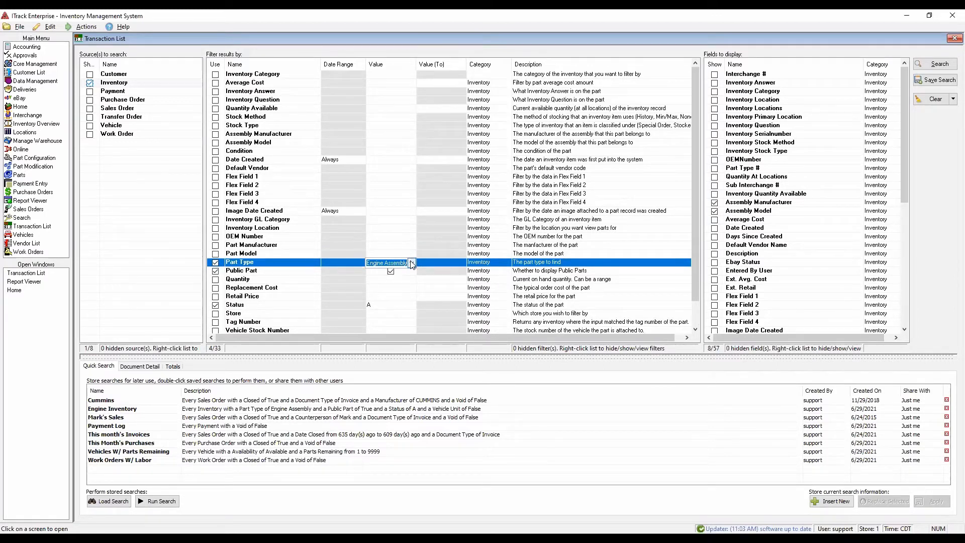
key("Delete")
left_click(411, 297)
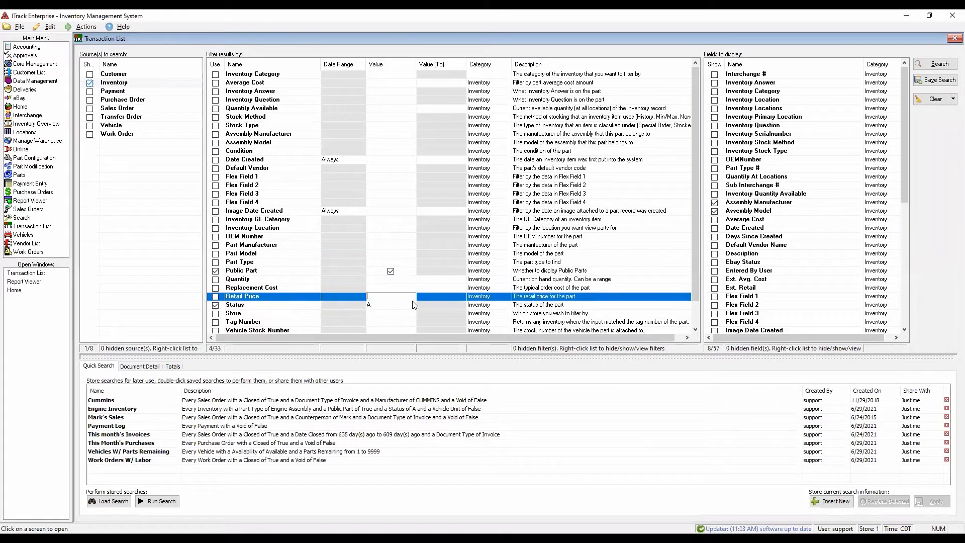
- Turn the Part Type filter back on and select Engine Assembly as the part type again
left_click(217, 265)
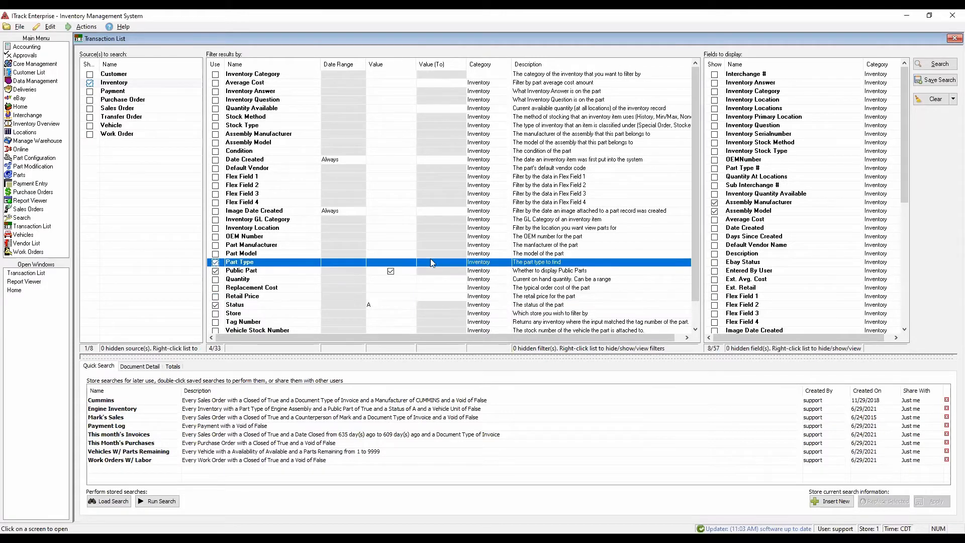
left_click(397, 262)
type("engine Assembly")
key("Return")
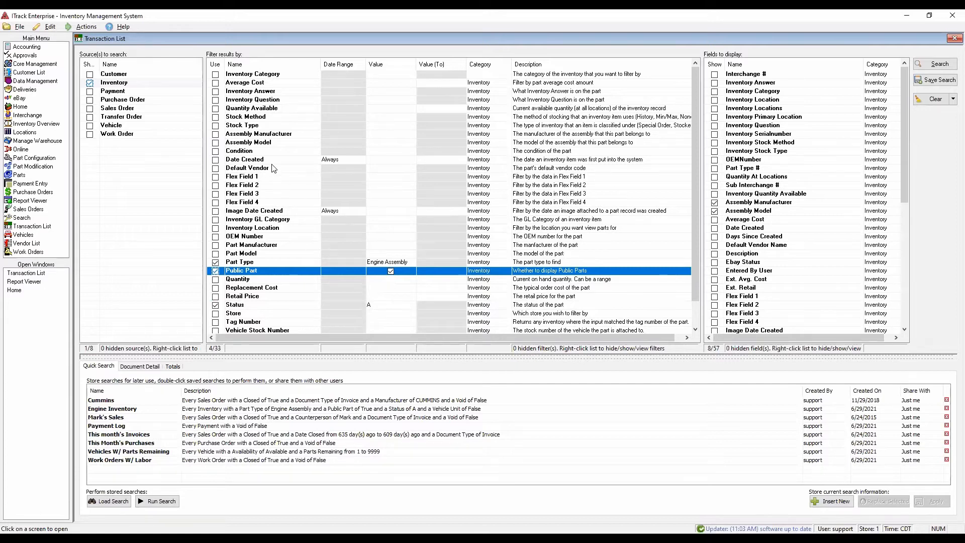
- Enable the Date Created filter with its date range kept at Always
left_click(217, 163)
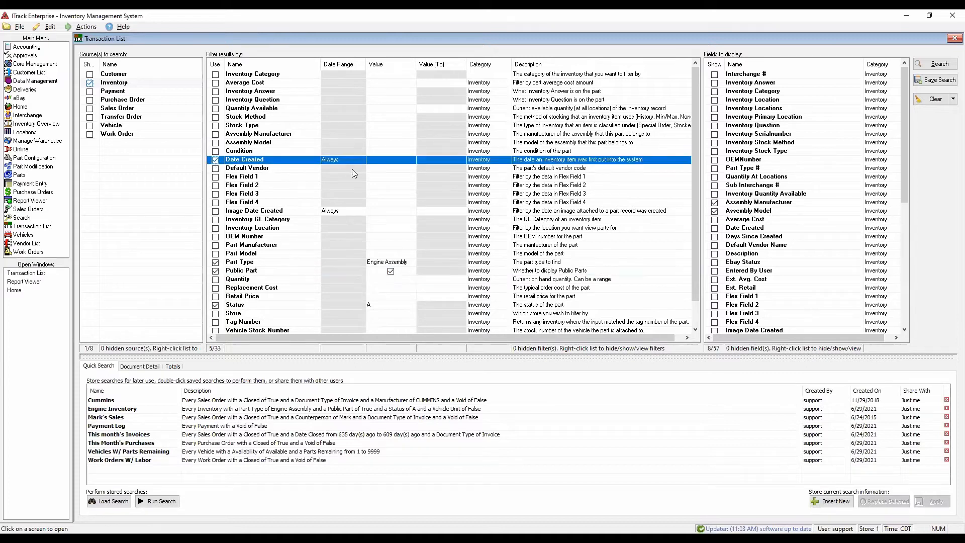
left_click(393, 161)
left_click(350, 159)
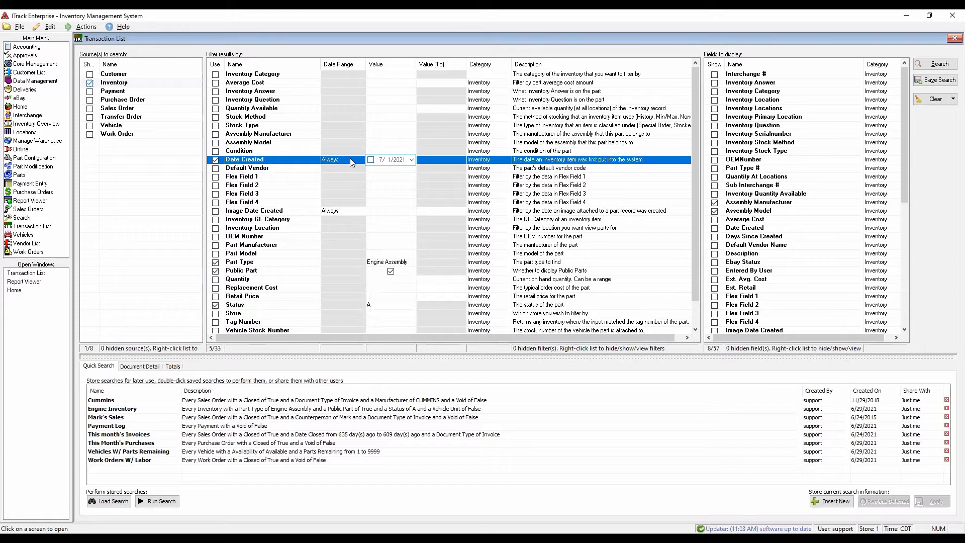
left_click(361, 161)
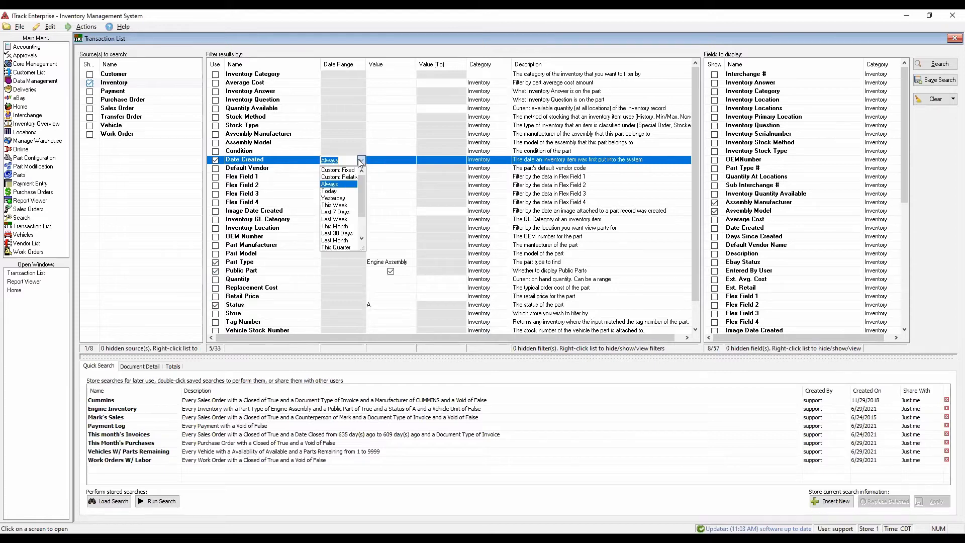
left_click(334, 185)
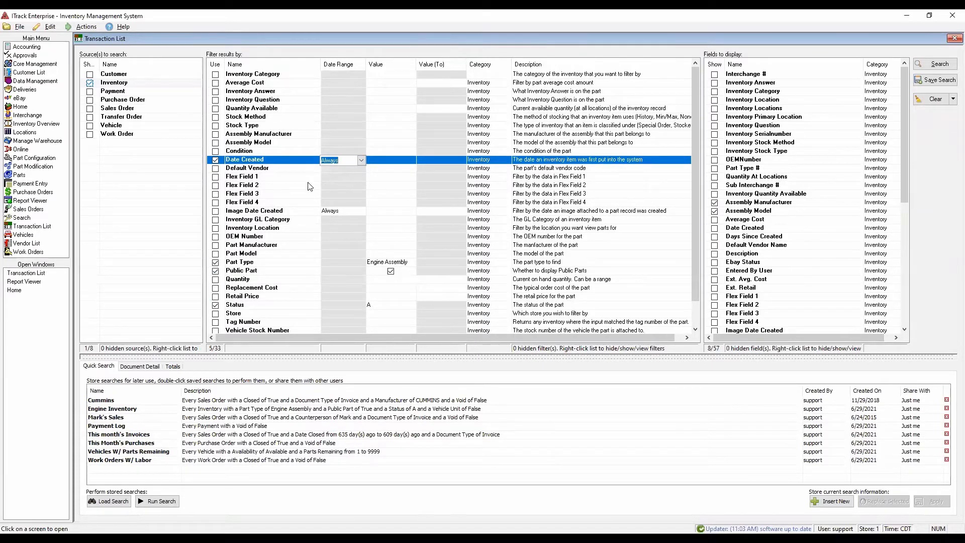
- Set the Date Created filter to a Custom: Fixed range from 7/1/2015 to 7/1/2021
left_click(362, 160)
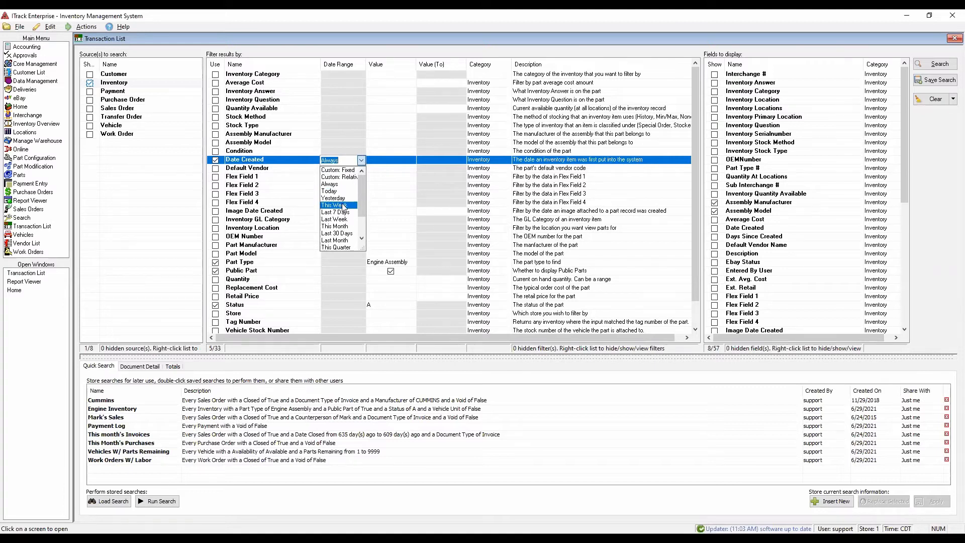
scroll(343, 215, "down", 2)
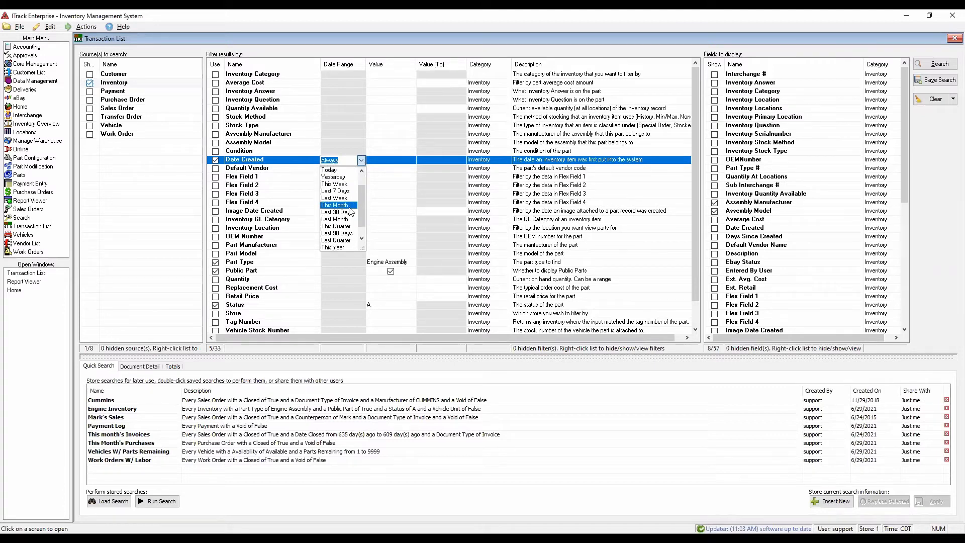
scroll(347, 186, "up", 2)
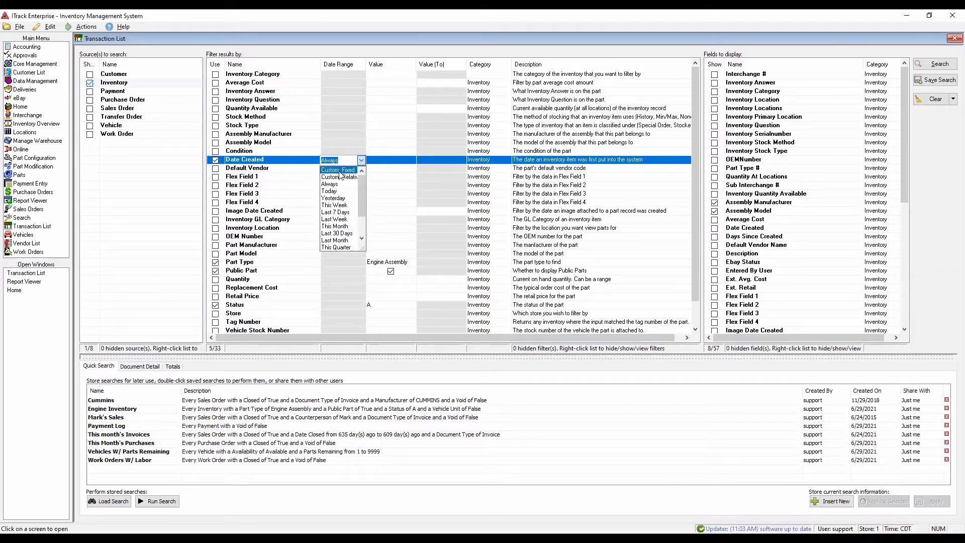
left_click(338, 171)
left_click(378, 162)
left_click(370, 160)
left_click(427, 159)
left_click(421, 160)
left_click(397, 162)
left_click(399, 161)
type("2015")
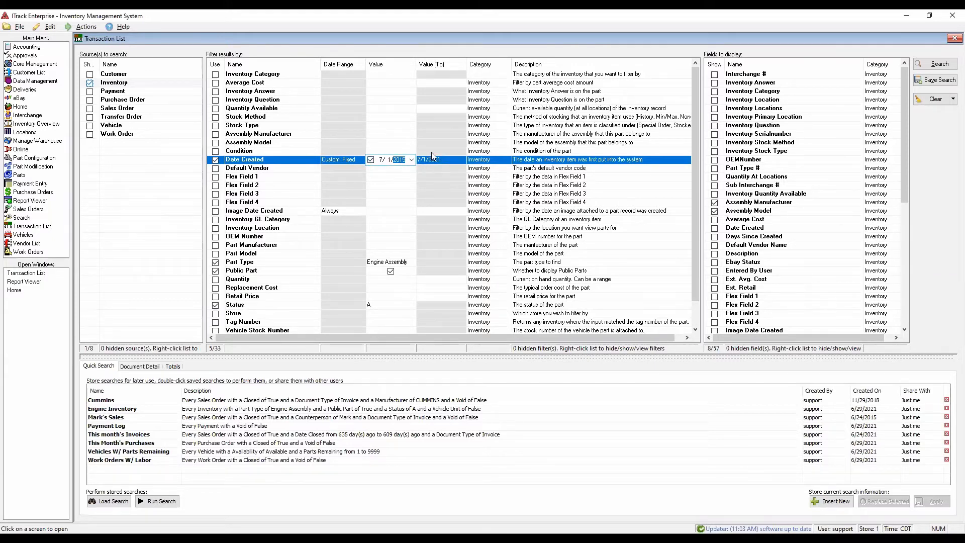
left_click(387, 179)
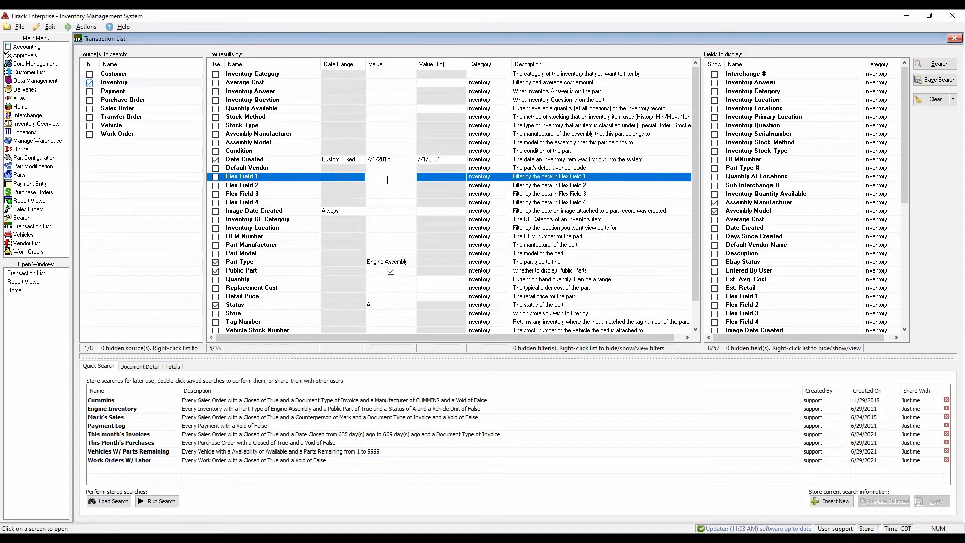
- Sort the fields to display by name and review which ones are included, down to Tag Number and Vehicle Stock Number
scroll(294, 172, "down", 1)
scroll(352, 172, "up", 1)
left_click(776, 66)
scroll(777, 135, "down", 8)
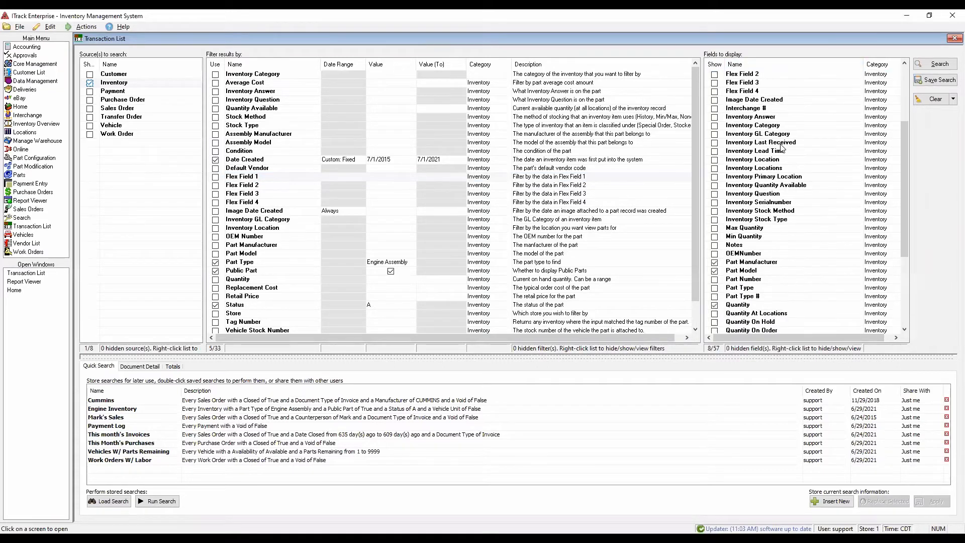
scroll(782, 149, "down", 1)
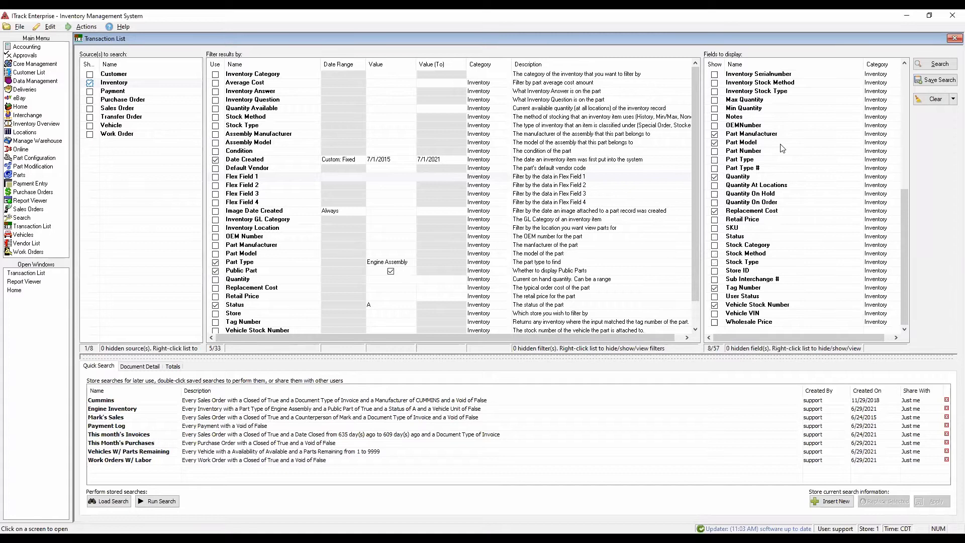
scroll(782, 149, "up", 9)
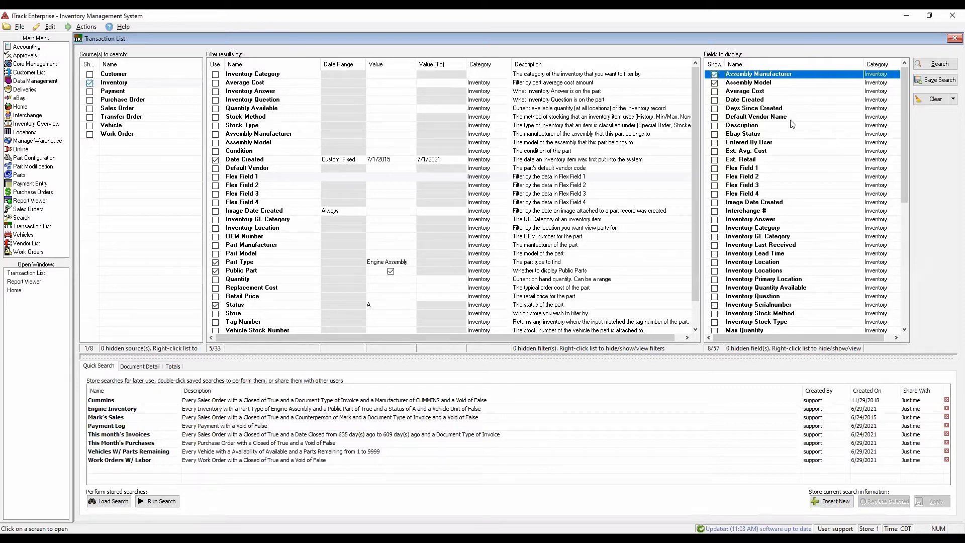
scroll(758, 151, "down", 4)
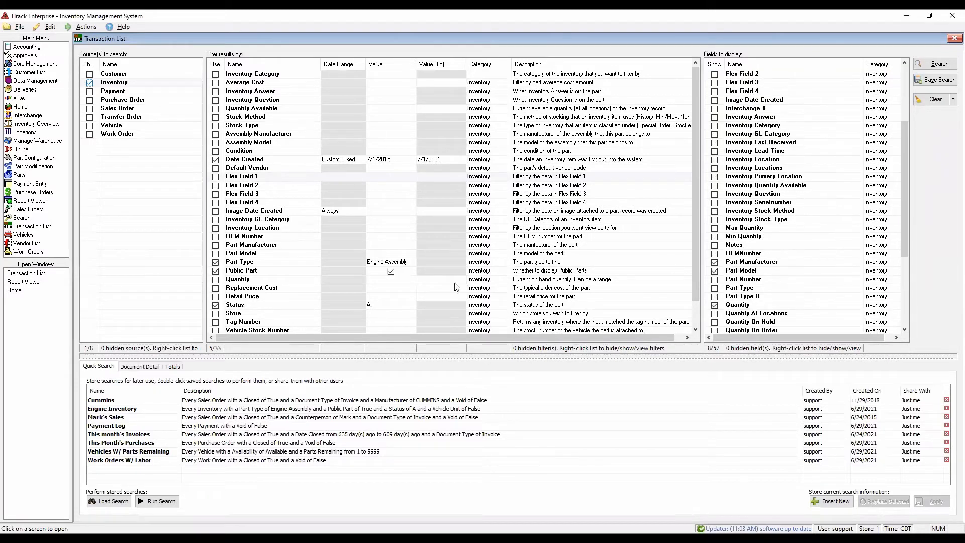
scroll(825, 178, "down", 5)
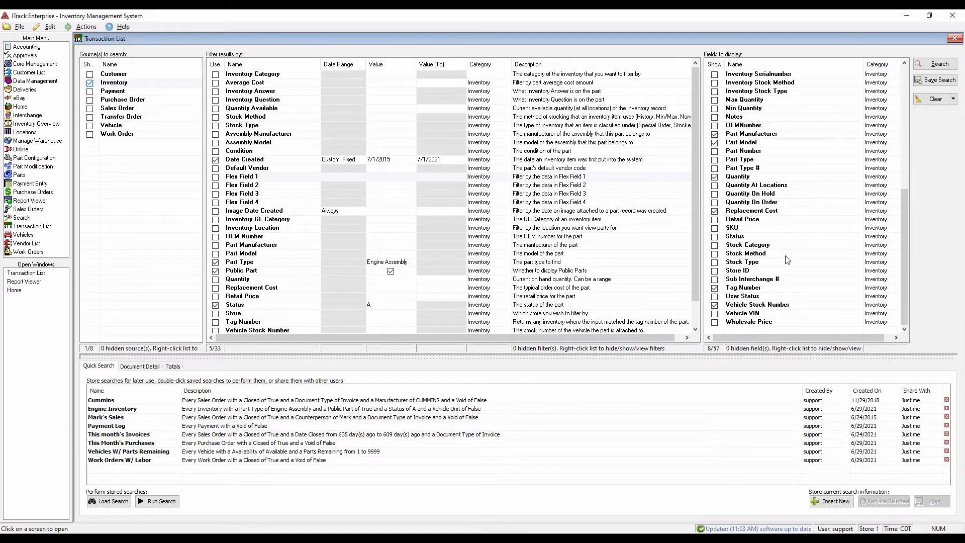
left_click(735, 289)
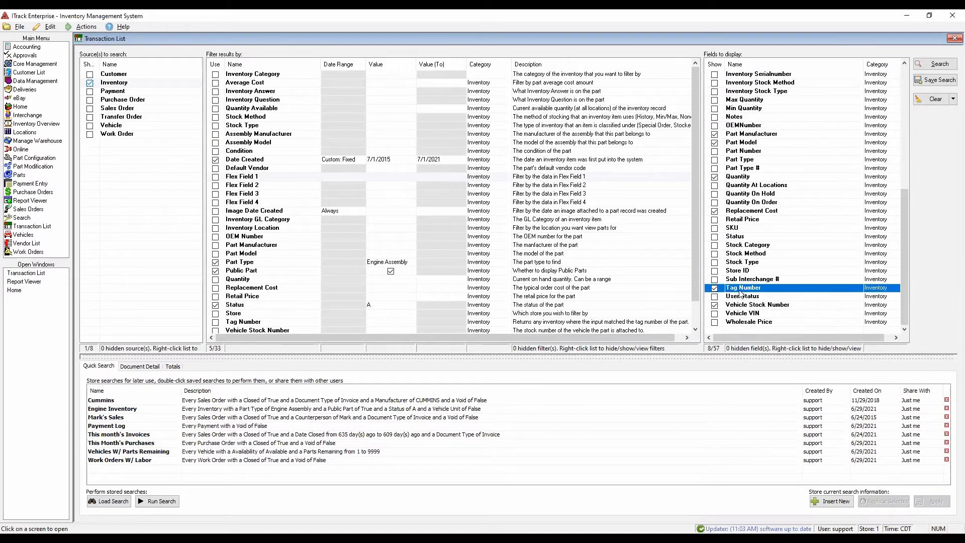
- Add Date Created and Days Since Created to the displayed fields and run the inventory search
left_click(778, 307)
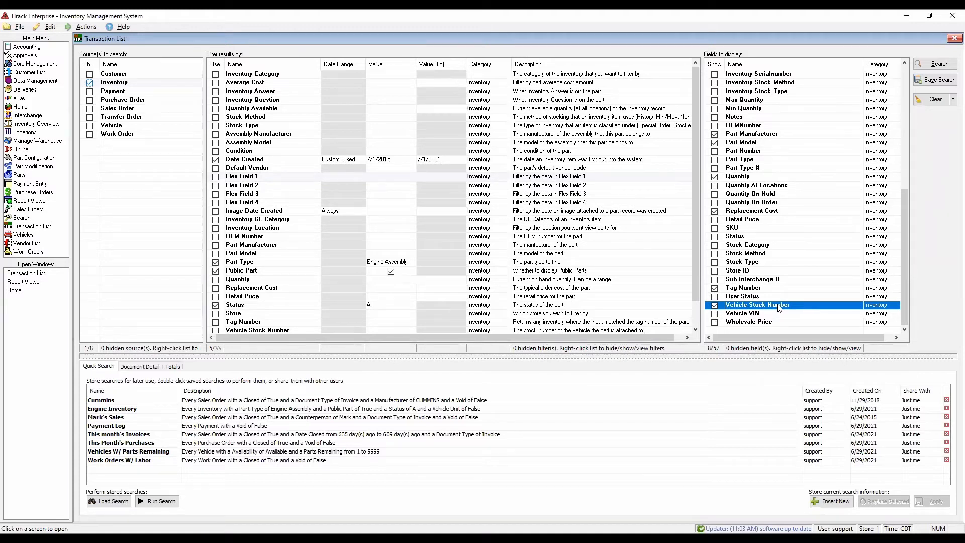
left_click(770, 212)
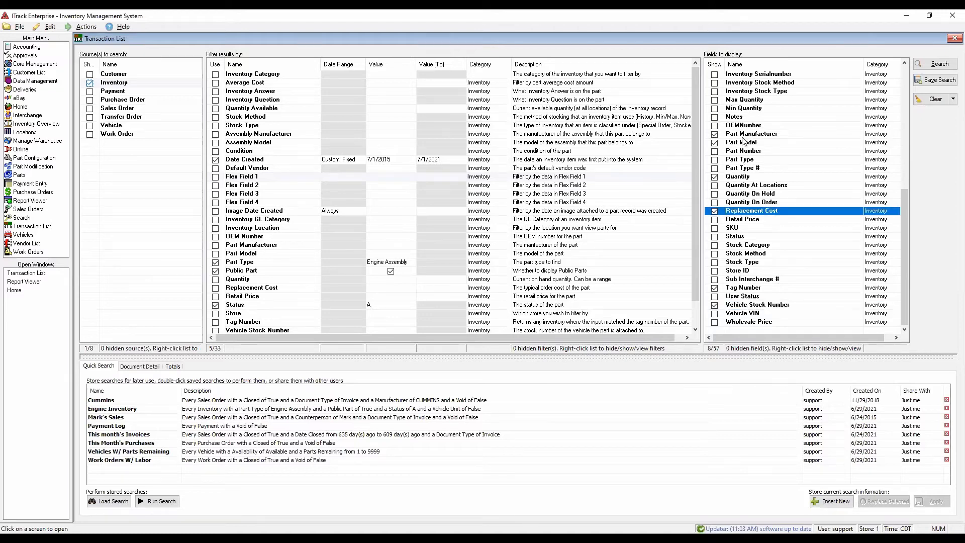
scroll(743, 141, "up", 9)
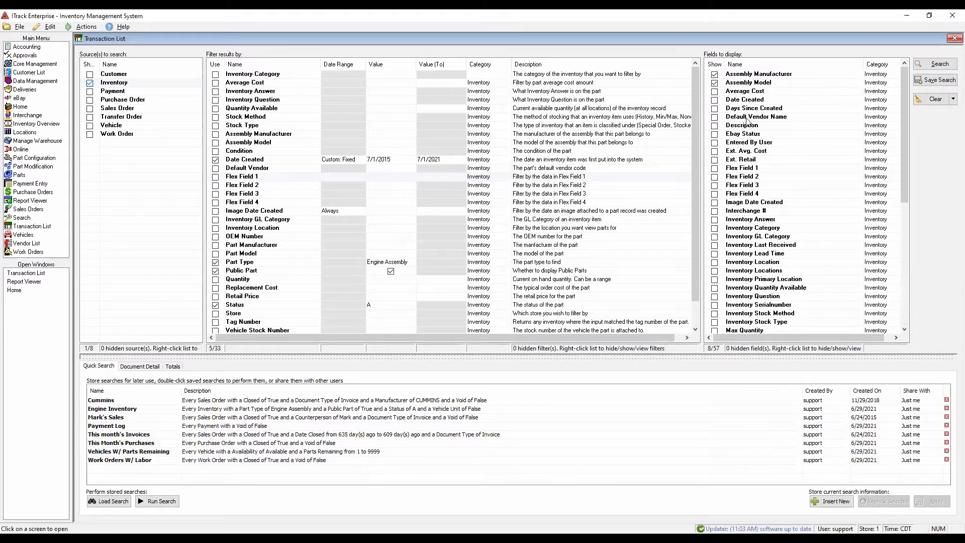
left_click(715, 100)
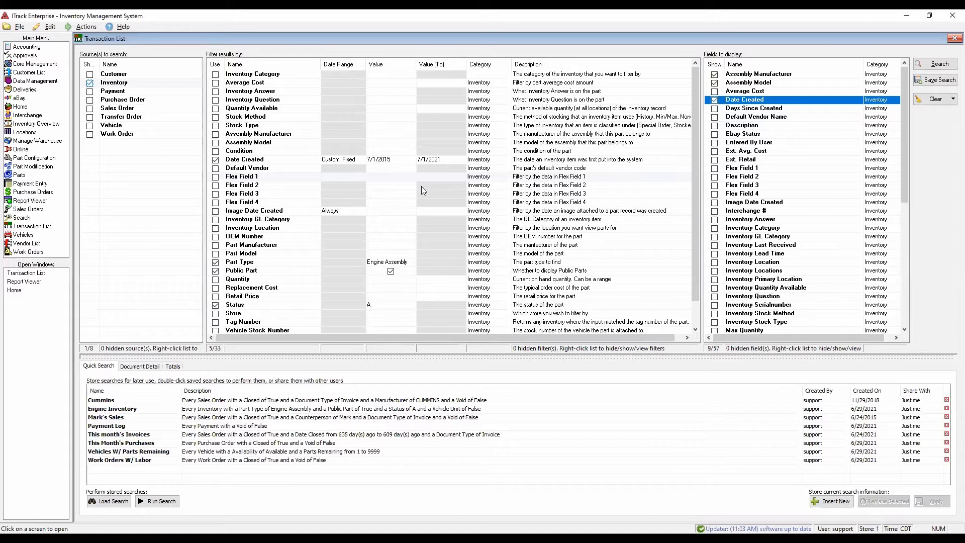
left_click(716, 109)
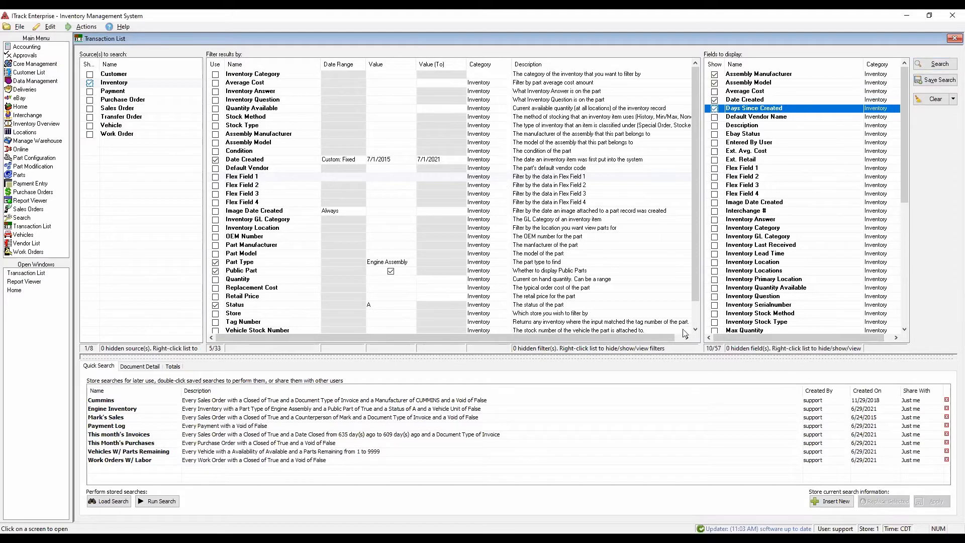
left_click(943, 68)
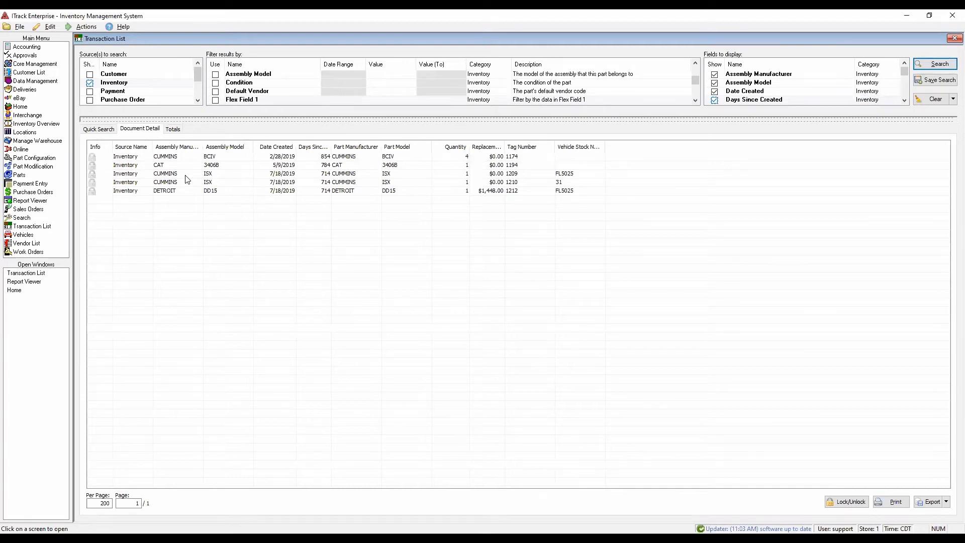
- Examine the open Sales By Invoice report in the Report Viewer, then return to the Transaction List results
left_click(25, 281)
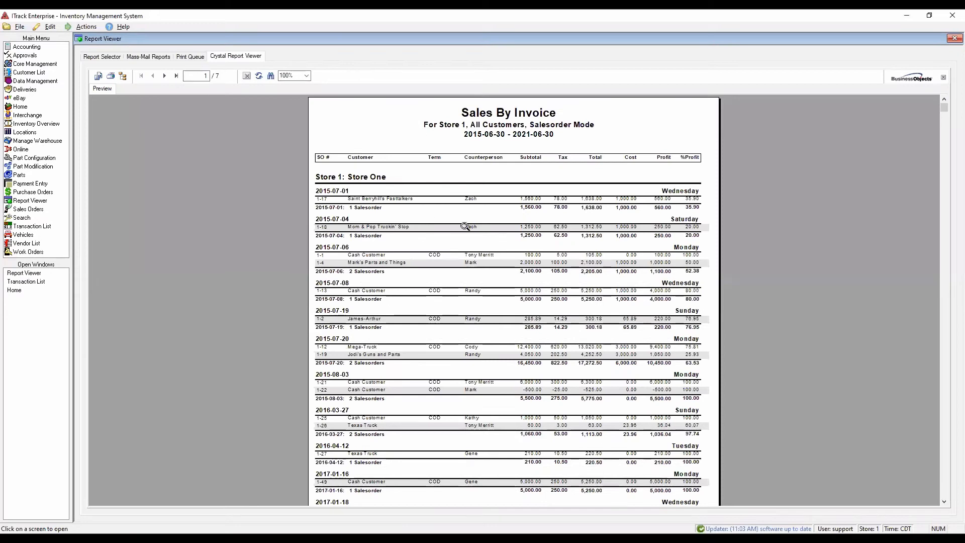
scroll(500, 244, "down", 3)
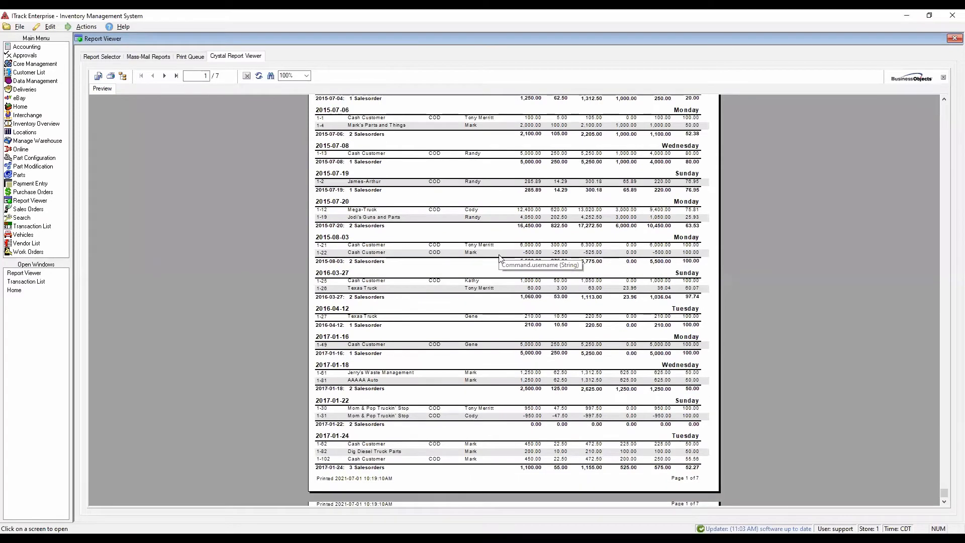
scroll(500, 256, "up", 3)
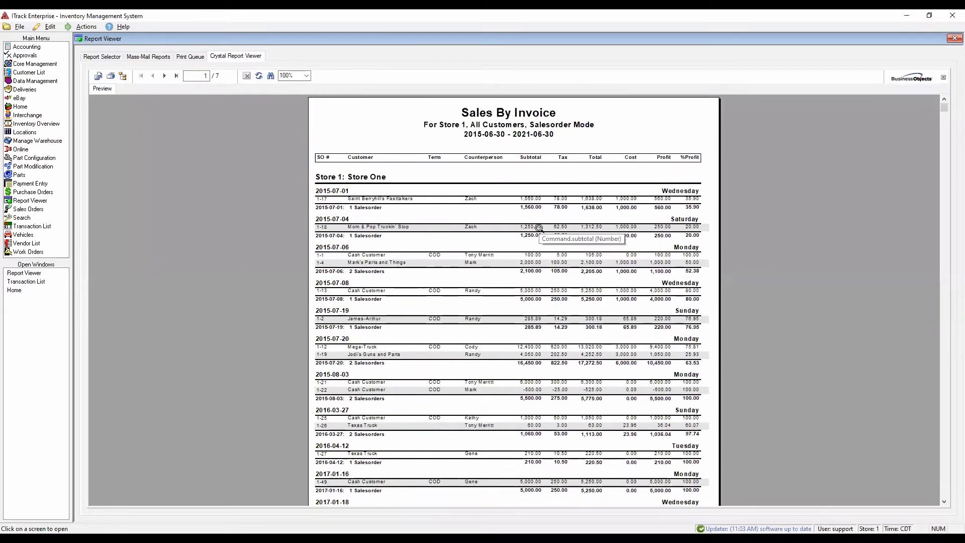
scroll(537, 251, "down", 5)
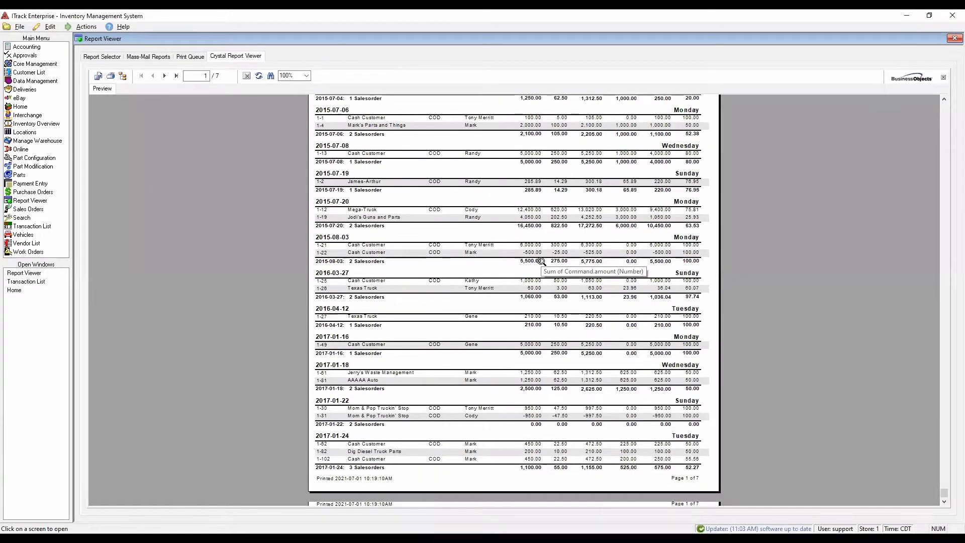
scroll(541, 261, "up", 5)
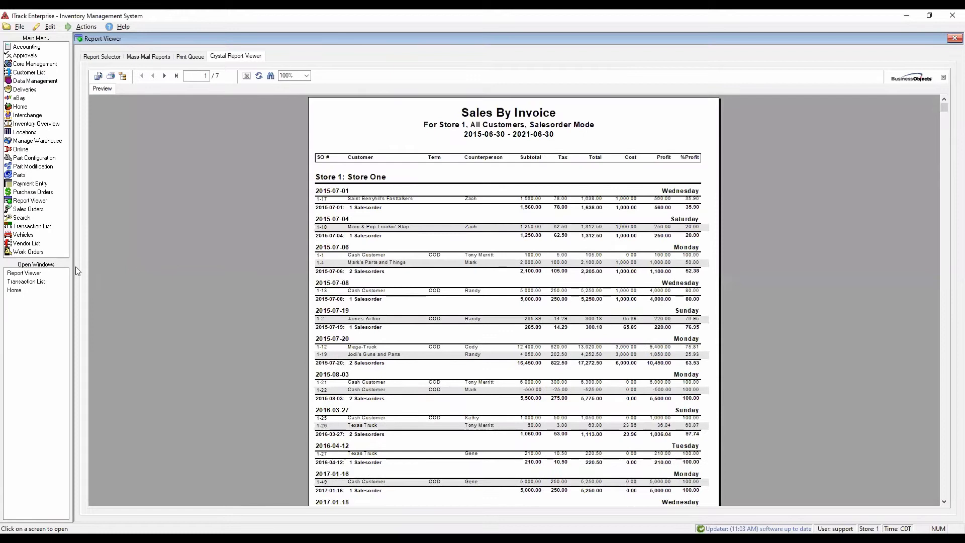
left_click(33, 283)
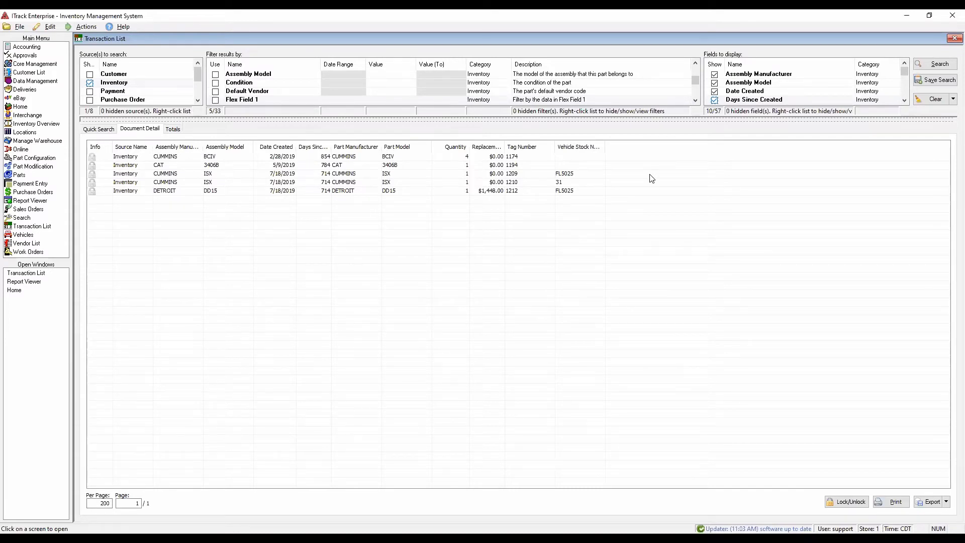
- Check the export options available for the result rows and review the search's active filters
right_click(698, 206)
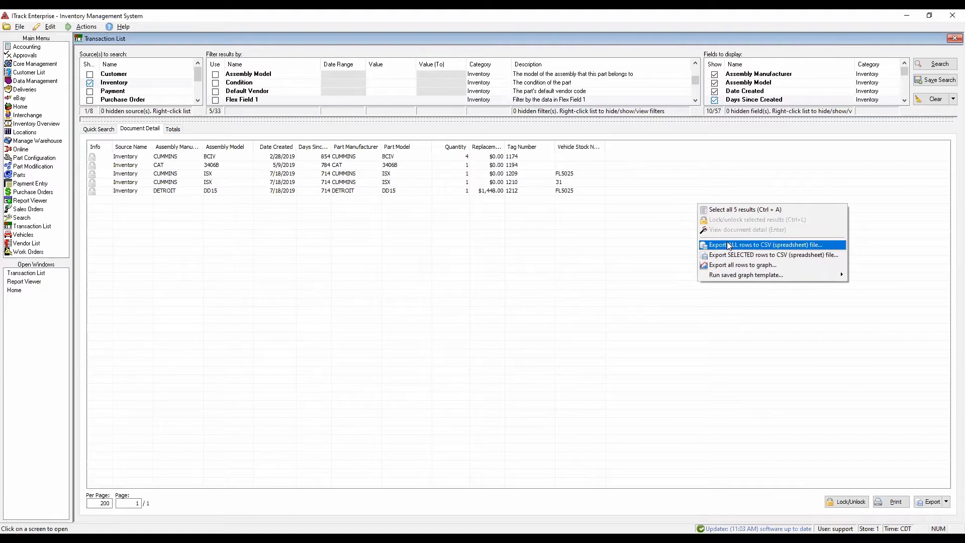
left_click(548, 273)
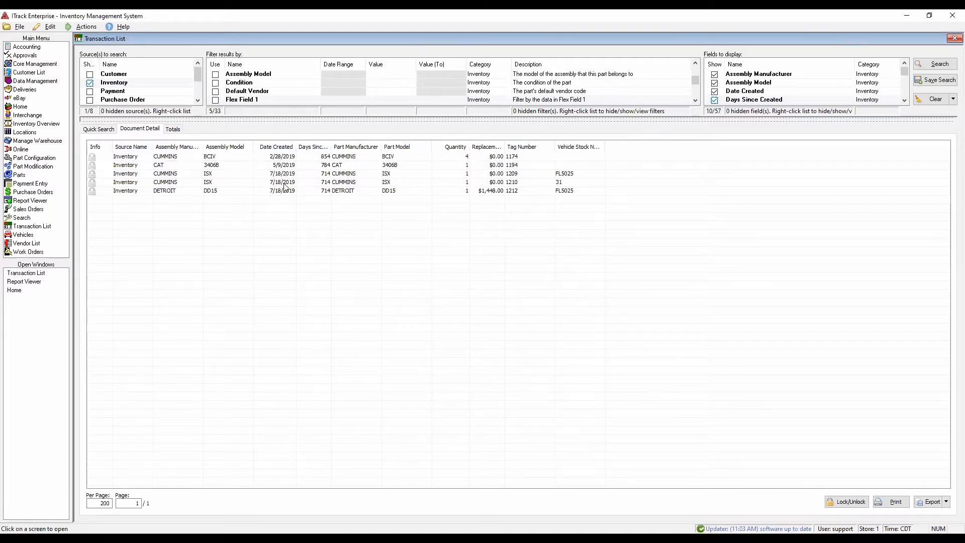
scroll(325, 91, "up", 3)
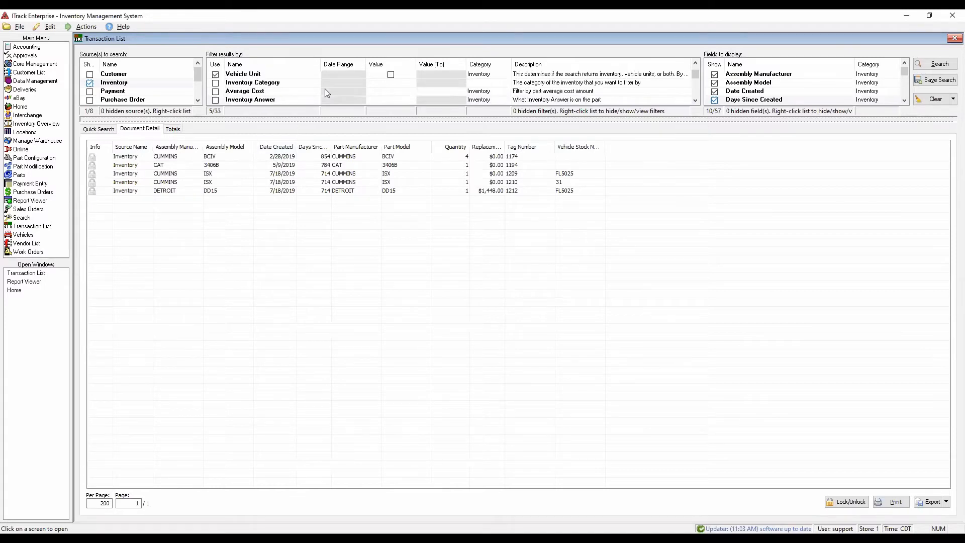
scroll(324, 88, "up", 2)
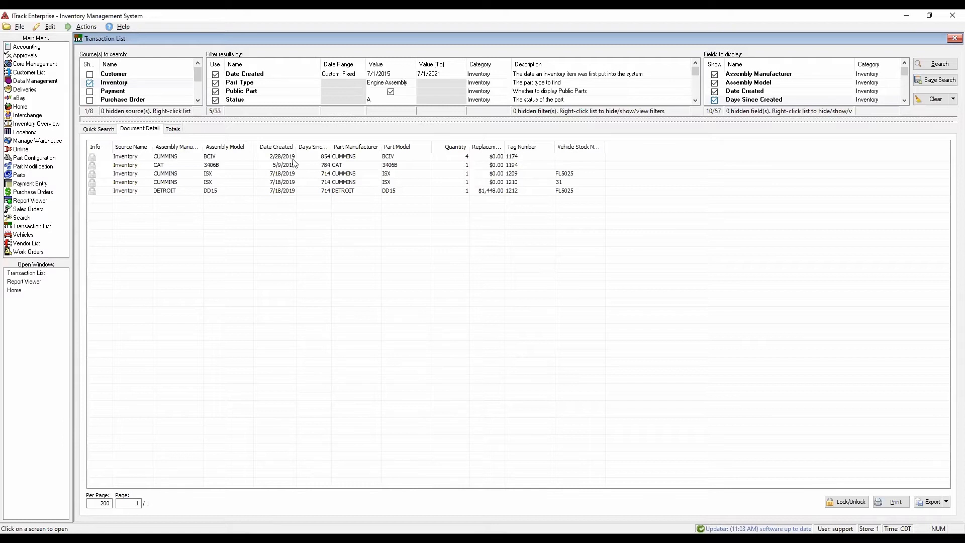
- Widen the Days Since Created column to show its full heading and go through the first three result rows
double_click(331, 146)
left_click(323, 160)
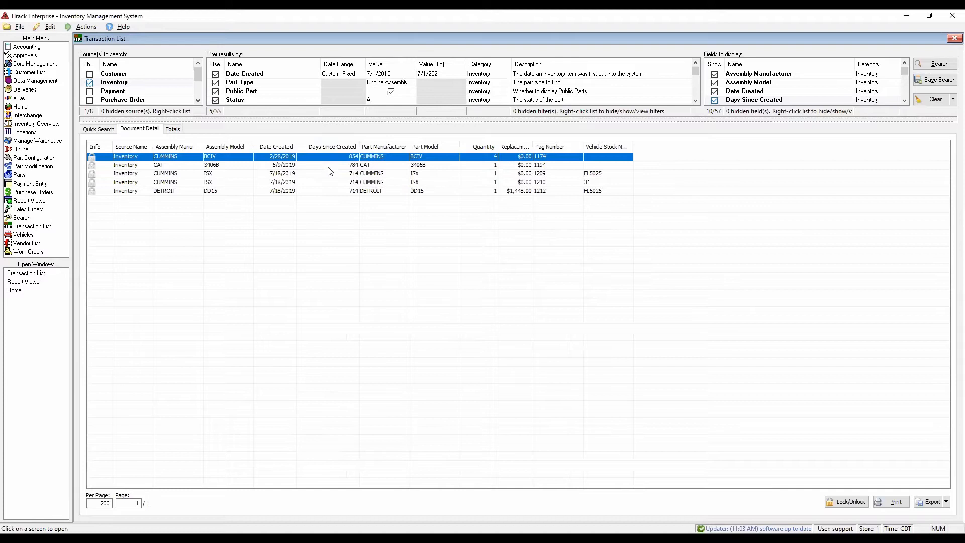
key("Down")
key("Down")
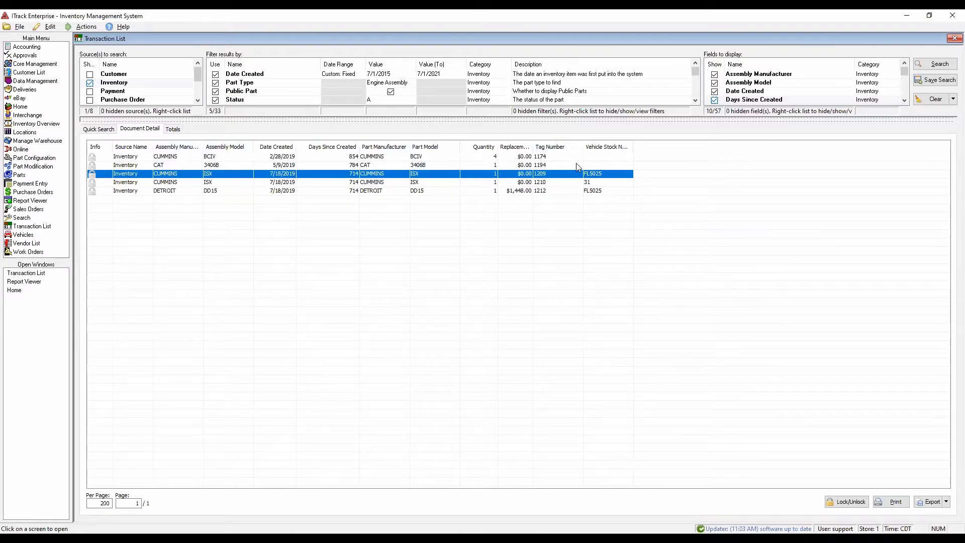
- Rearrange the result columns so Tag Number, Quantity and Replacement Cost precede Date Created, with Vehicle Stock Number directly after it
left_click_drag(565, 150, 272, 157)
left_click_drag(601, 147, 298, 149)
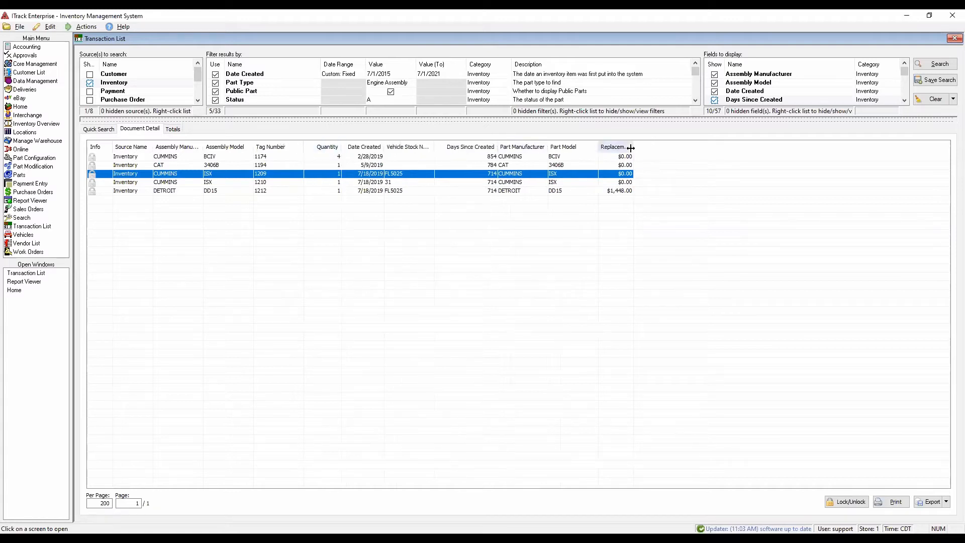
left_click_drag(595, 149, 347, 150)
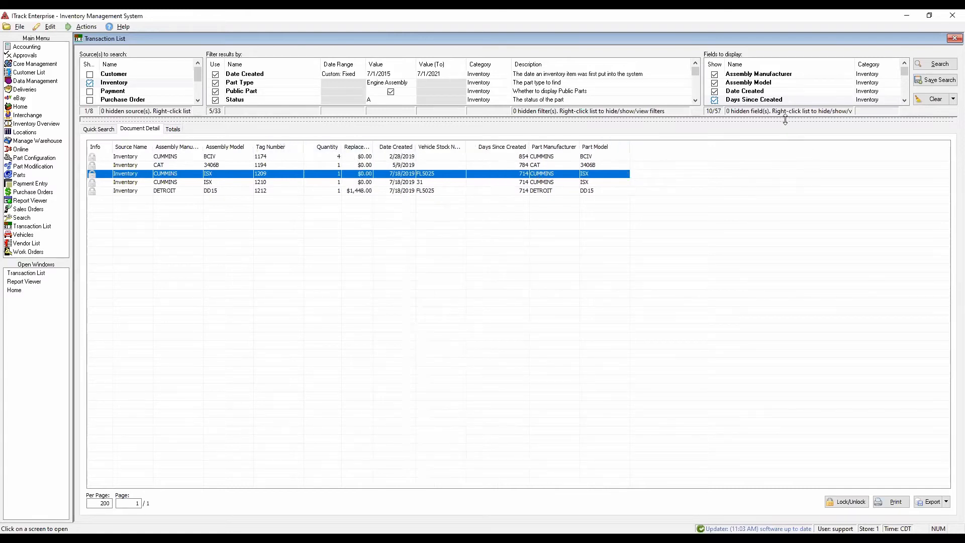
- Save the current inventory search as a new stored search named "Engine Sales w/ Cost" and run it
left_click_drag(787, 125, 776, 173)
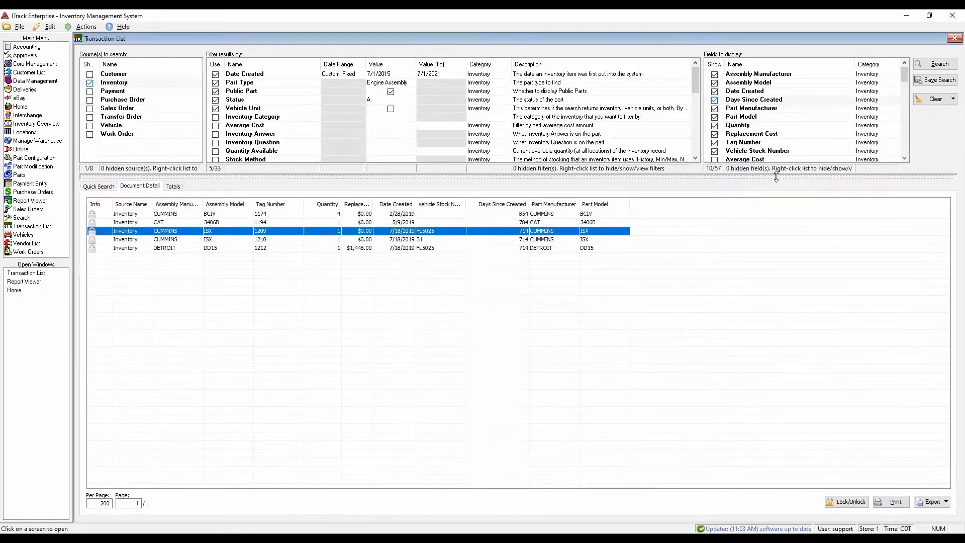
scroll(796, 125, "down", 1)
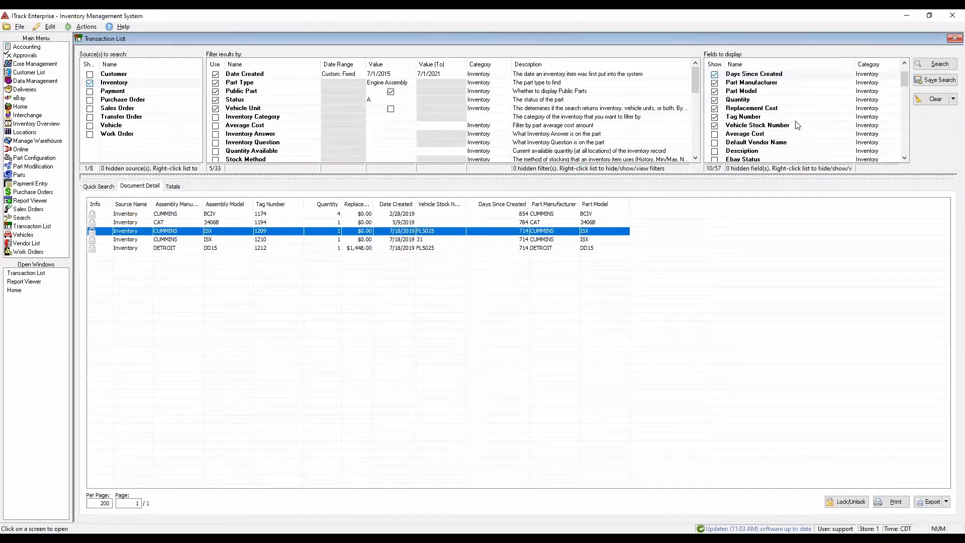
left_click(933, 81)
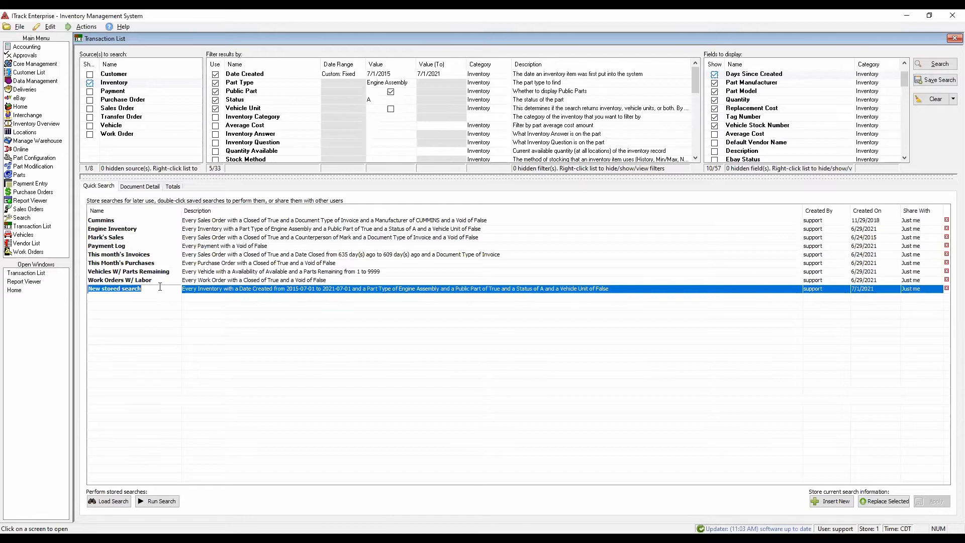
type("Engine Sales w/ Cost")
double_click(151, 288)
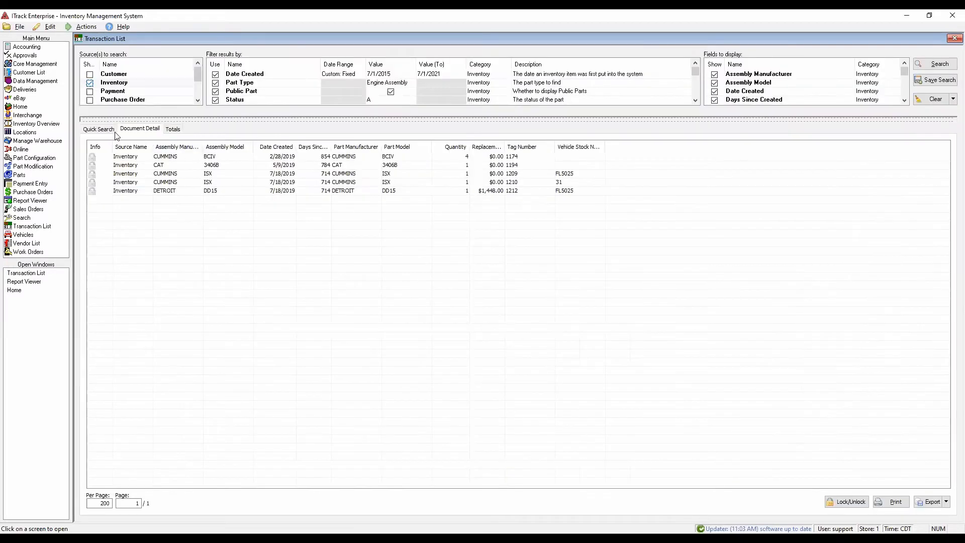
- Return to the stored searches and run Vehicles W/ Parts Remaining
left_click(98, 130)
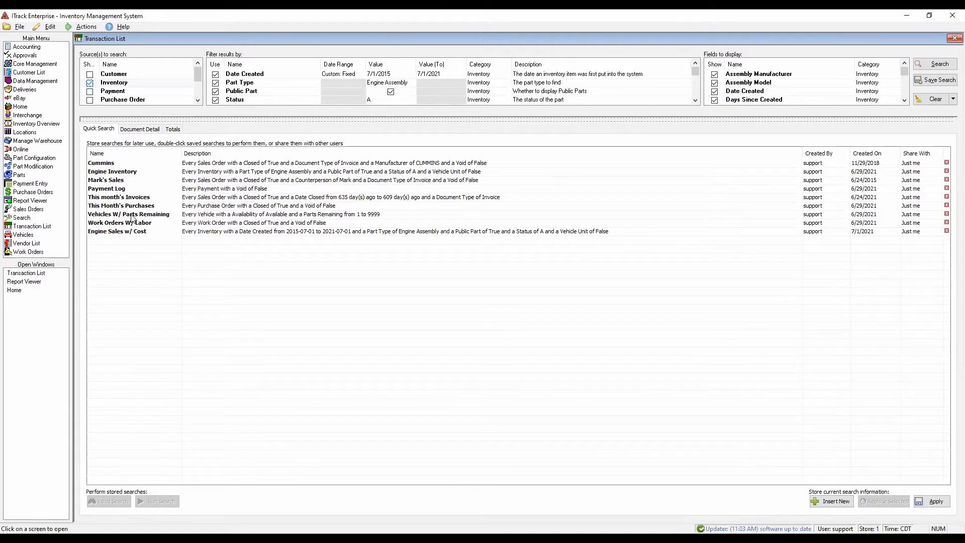
left_click(132, 215)
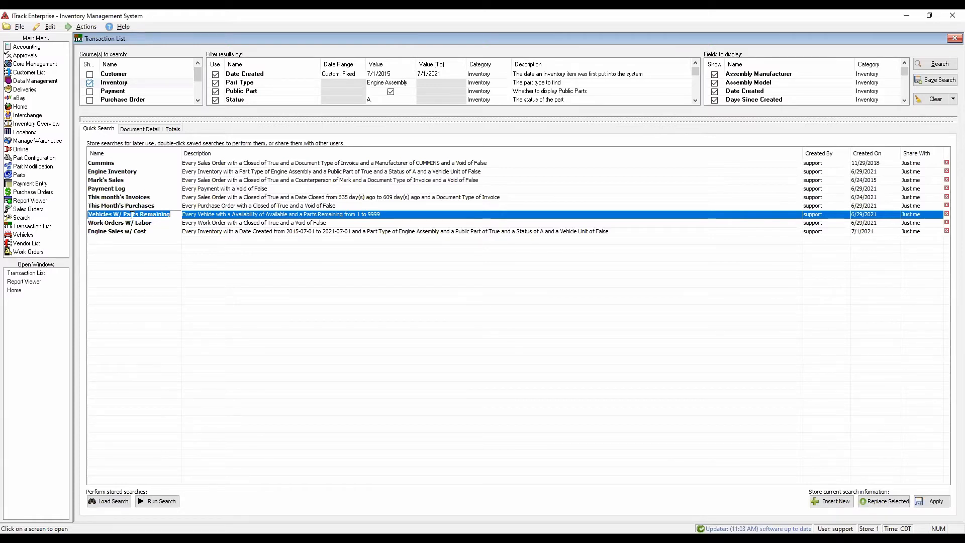
double_click(131, 214)
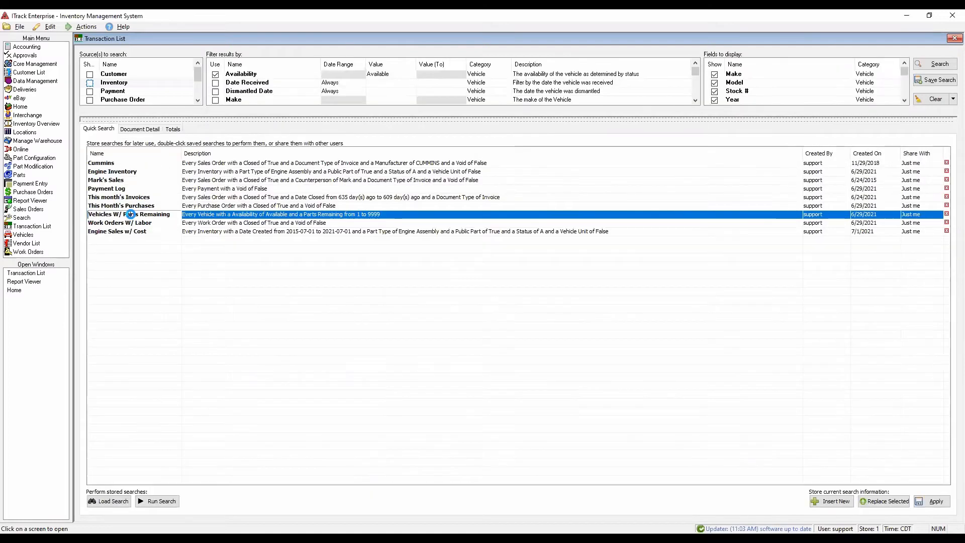
- Widen the vehicle result columns so the Unallocated Cost Remaining and Parts Remaining headings are fully readable
left_click_drag(419, 146, 449, 146)
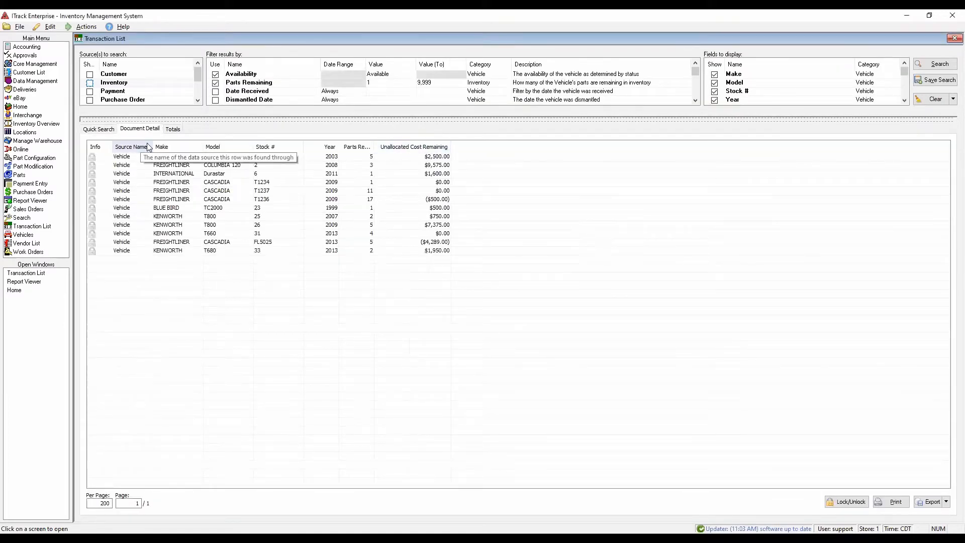
left_click_drag(153, 146, 220, 147)
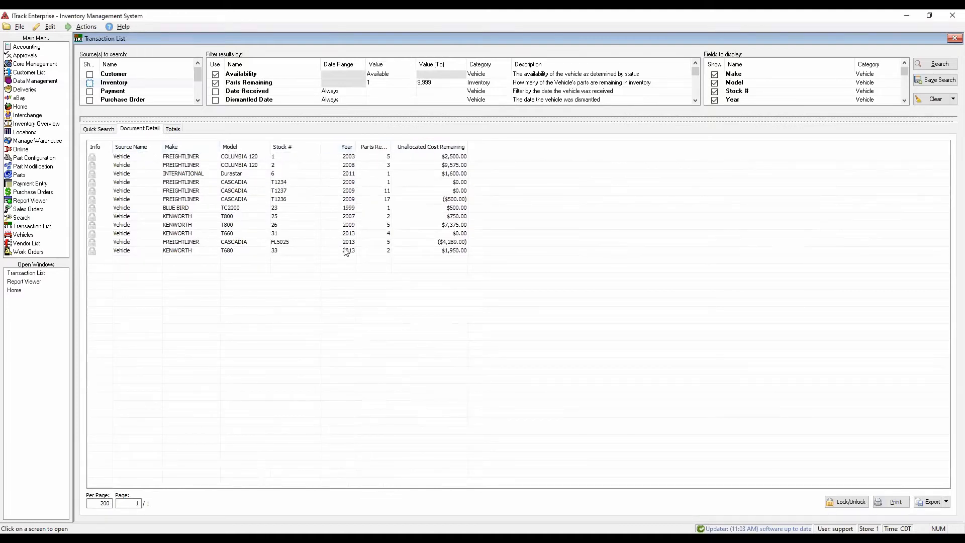
left_click_drag(395, 149, 416, 149)
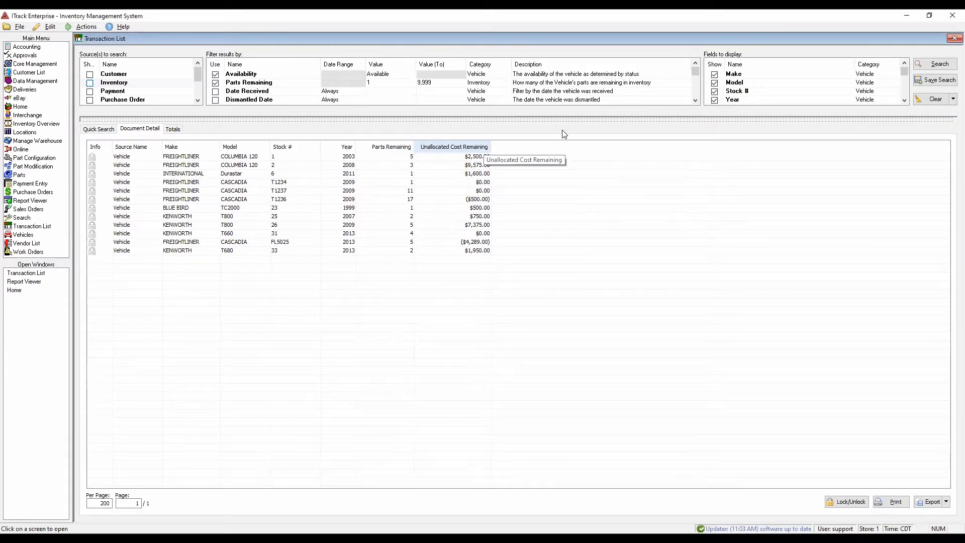
- Add Days Dismantled to the vehicle search's displayed fields and rerun the search
left_click_drag(603, 119, 597, 164)
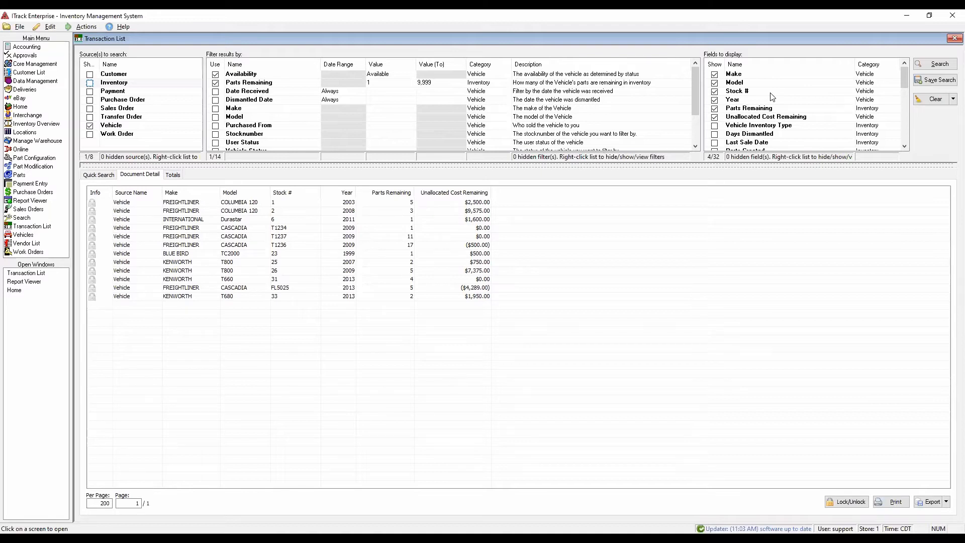
scroll(773, 118, "down", 1)
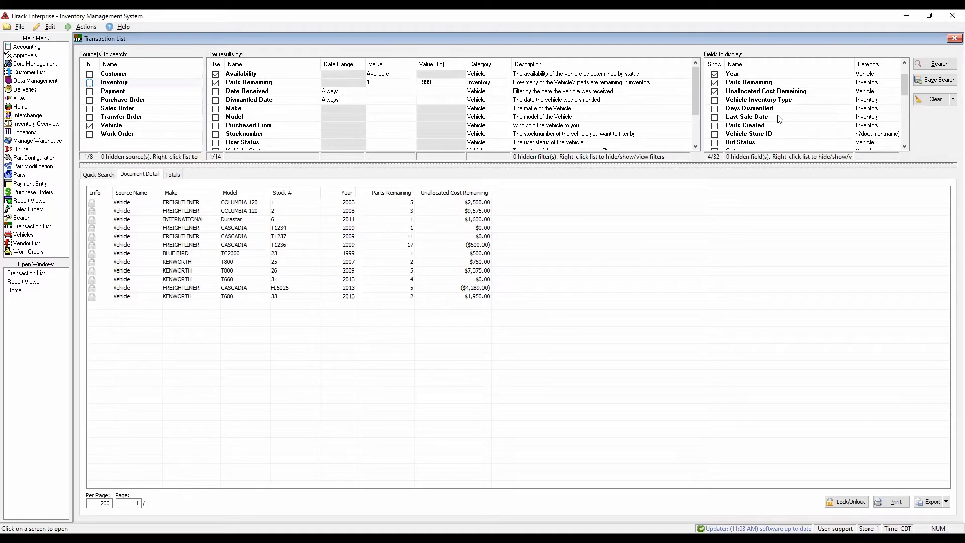
left_click(715, 108)
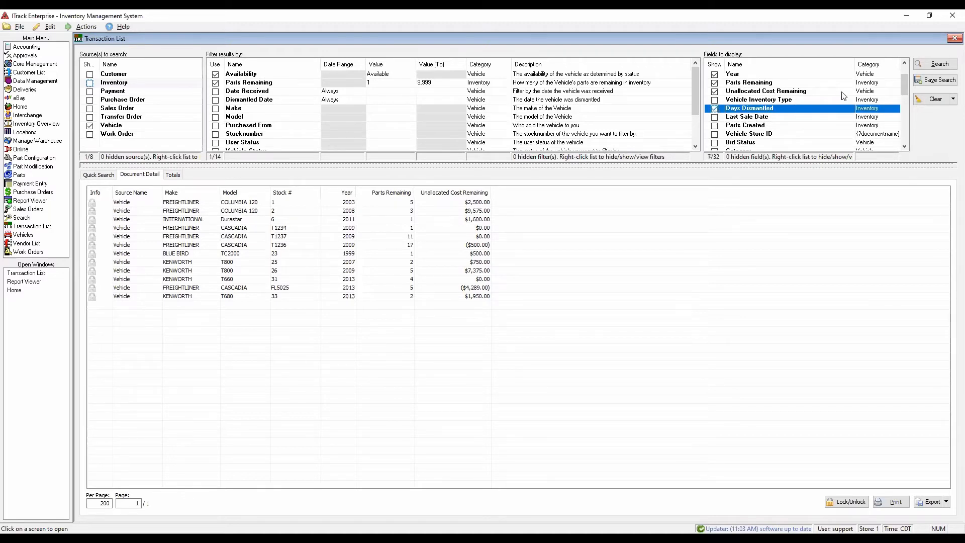
left_click(924, 63)
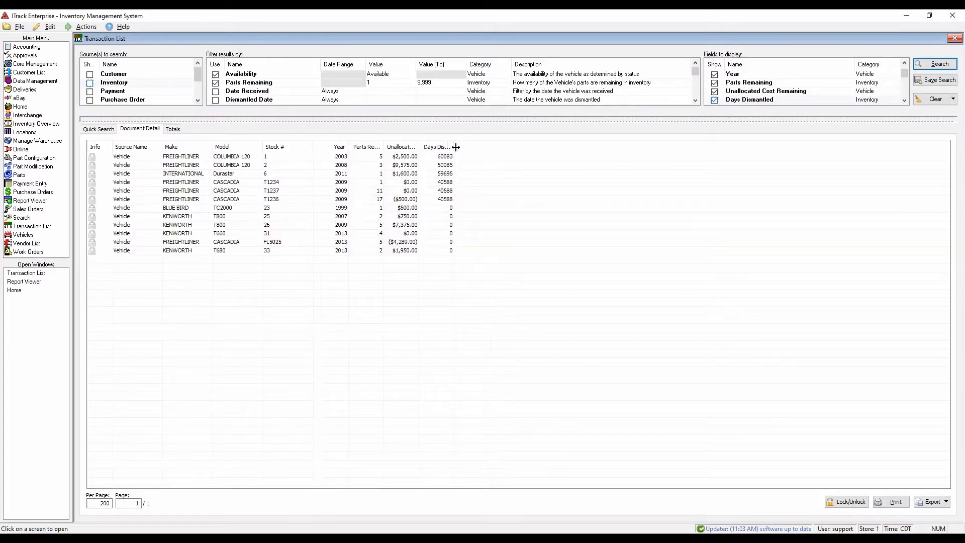
mouse_move(455, 147)
left_mouse_down()
mouse_move(483, 148)
mouse_move(452, 148)
left_mouse_up()
- Enlarge the search criteria area and add Description to the vehicle search's displayed fields
left_click_drag(780, 119, 778, 189)
scroll(775, 153, "down", 1)
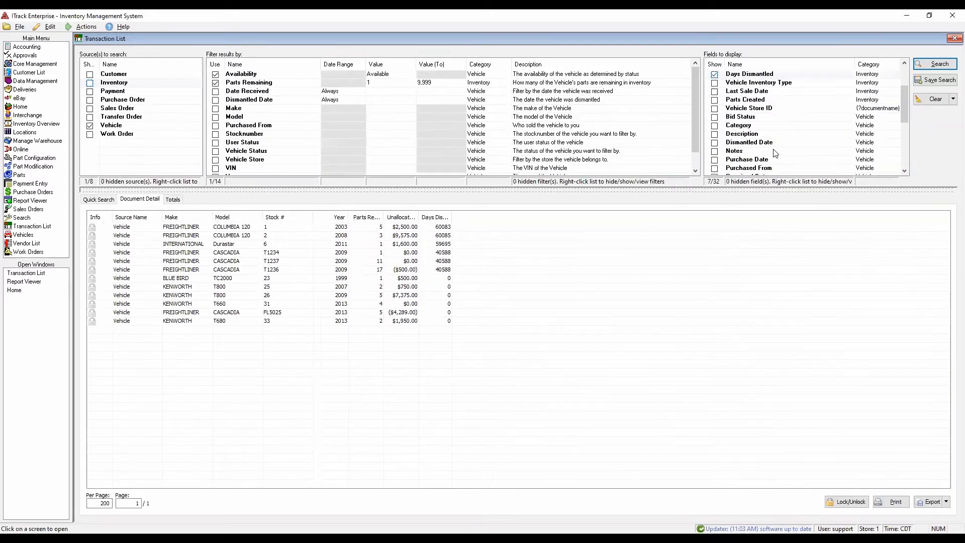
left_click(714, 134)
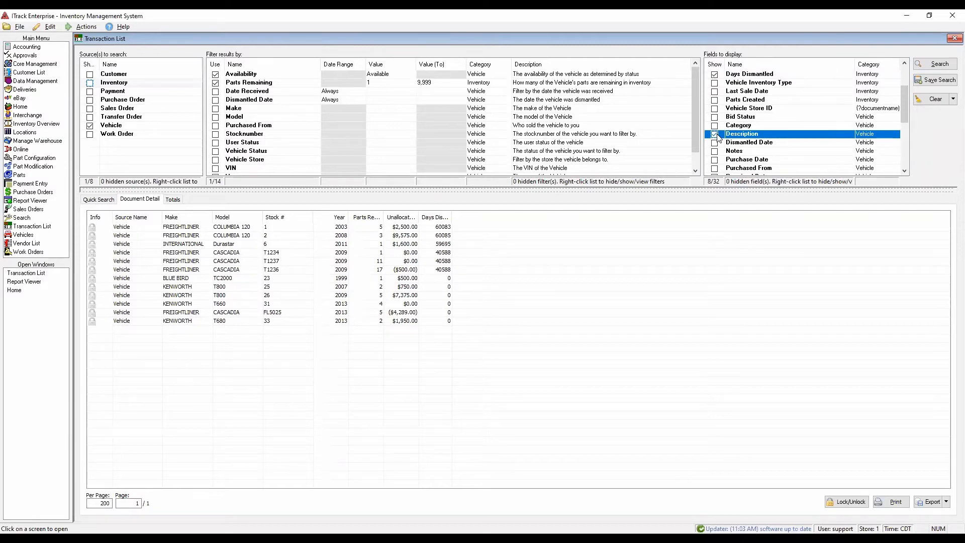
- Add Category, Purchase Date and Purchased From to the vehicle search's displayed fields and rerun the search
left_click(714, 126)
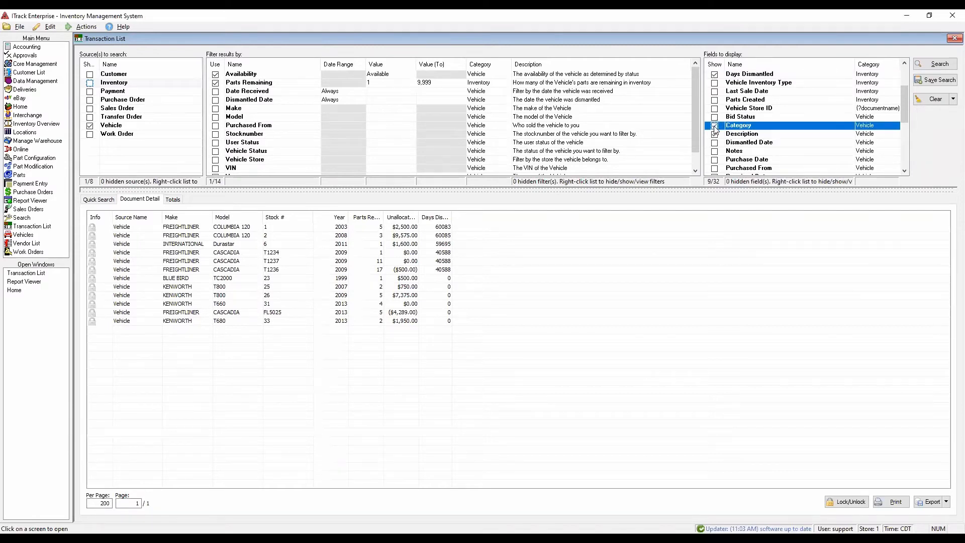
left_click(715, 159)
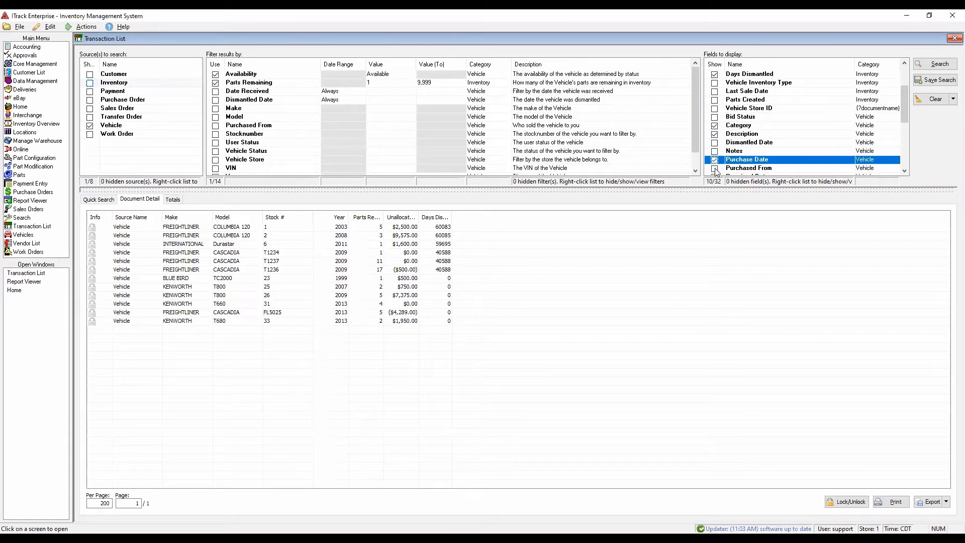
left_click(715, 169)
left_click(920, 65)
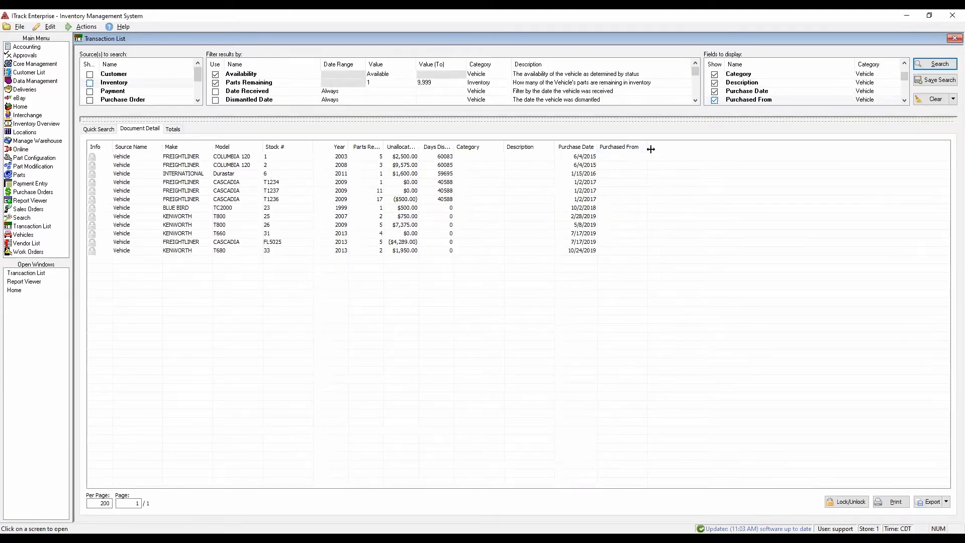
- Enlarge the search criteria area and examine the display fields and filters available for vehicles
left_click_drag(759, 203, 760, 204)
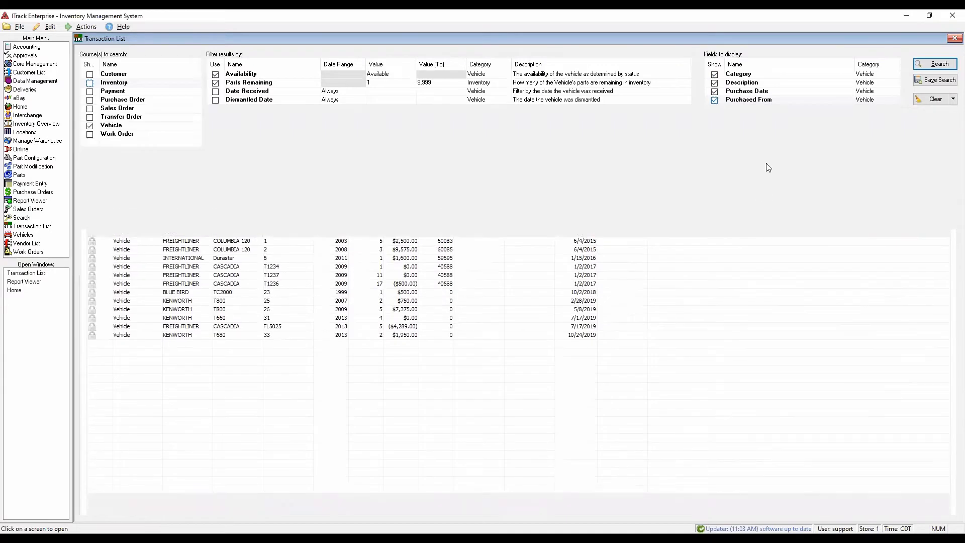
scroll(767, 150, "down", 2)
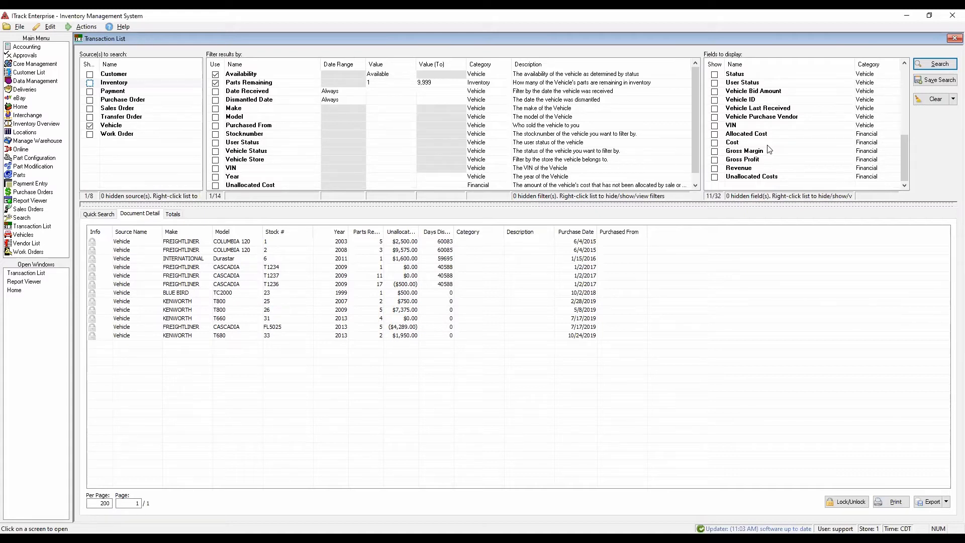
scroll(768, 149, "up", 6)
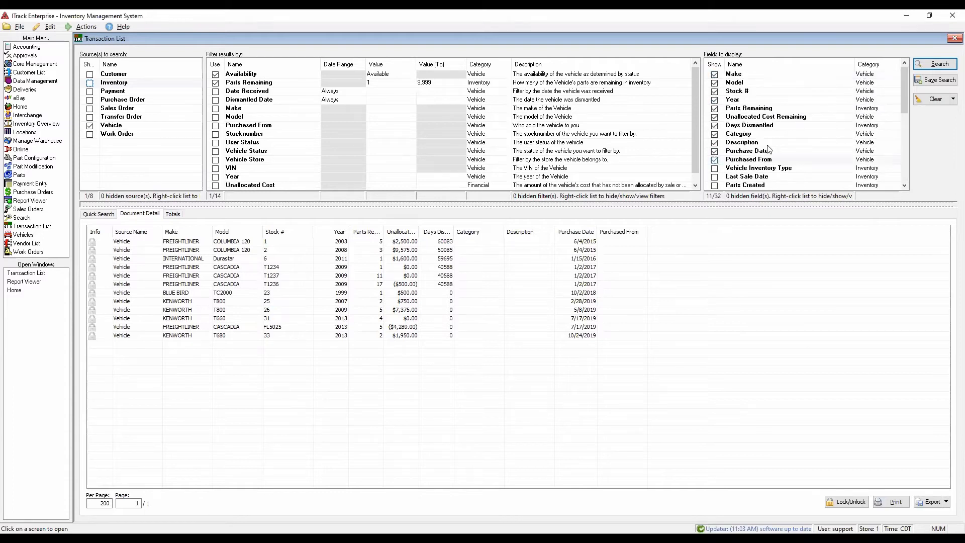
scroll(768, 149, "down", 6)
scroll(407, 142, "down", 1)
scroll(407, 141, "up", 1)
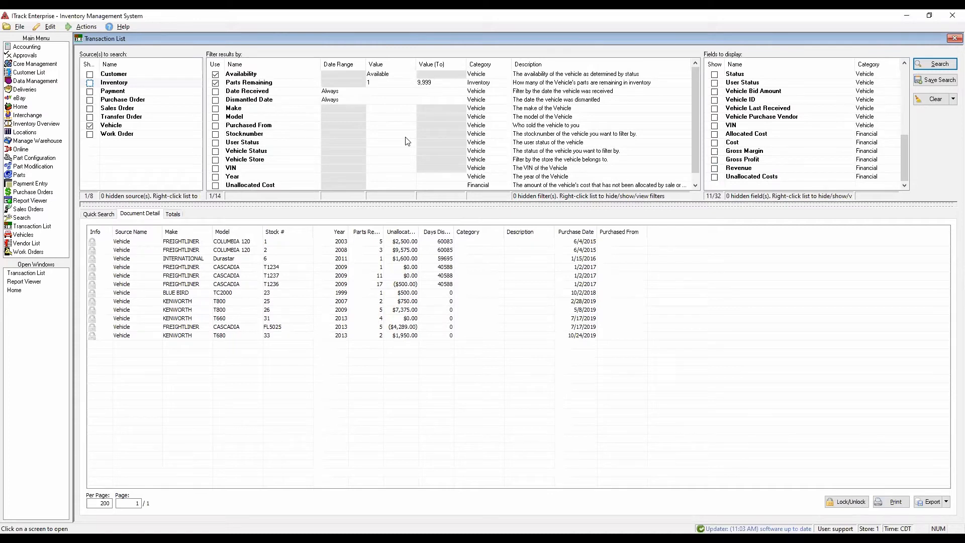
scroll(407, 141, "down", 1)
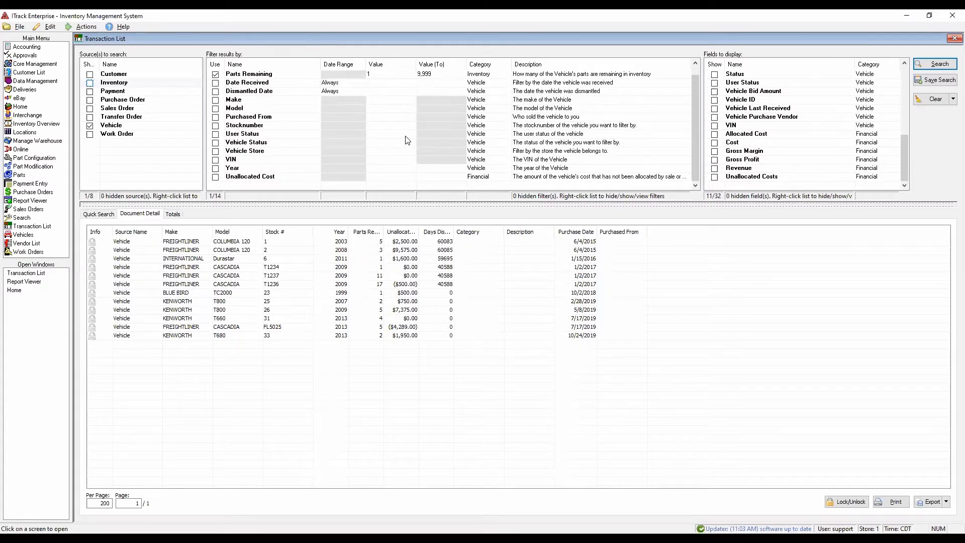
- Switch the search source from Vehicle to Work Order and review its filters and display fields in an enlarged criteria area
left_click(91, 135)
left_click(90, 134)
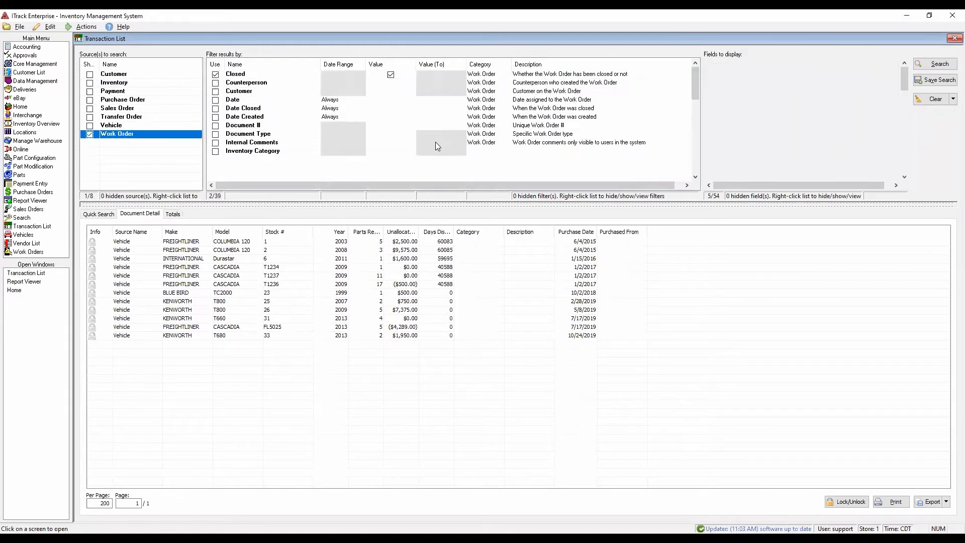
left_click_drag(491, 197, 489, 255)
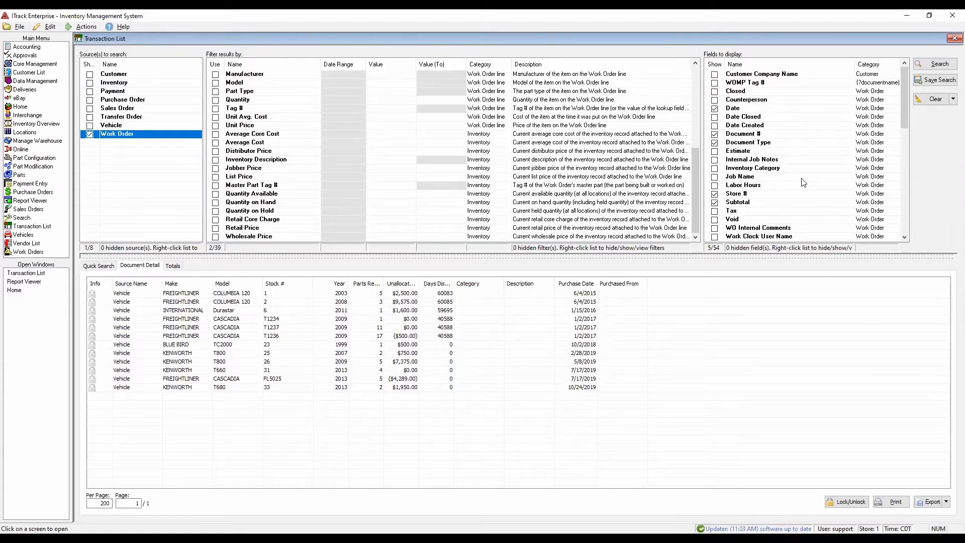
scroll(803, 182, "down", 5)
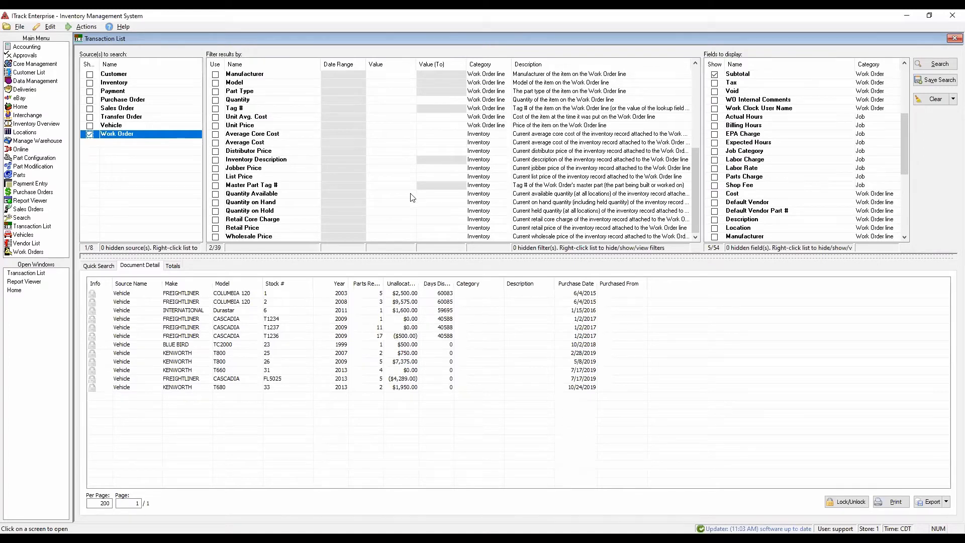
- View the totals for the loaded vehicle results and check which fields can be summarized
left_click(173, 266)
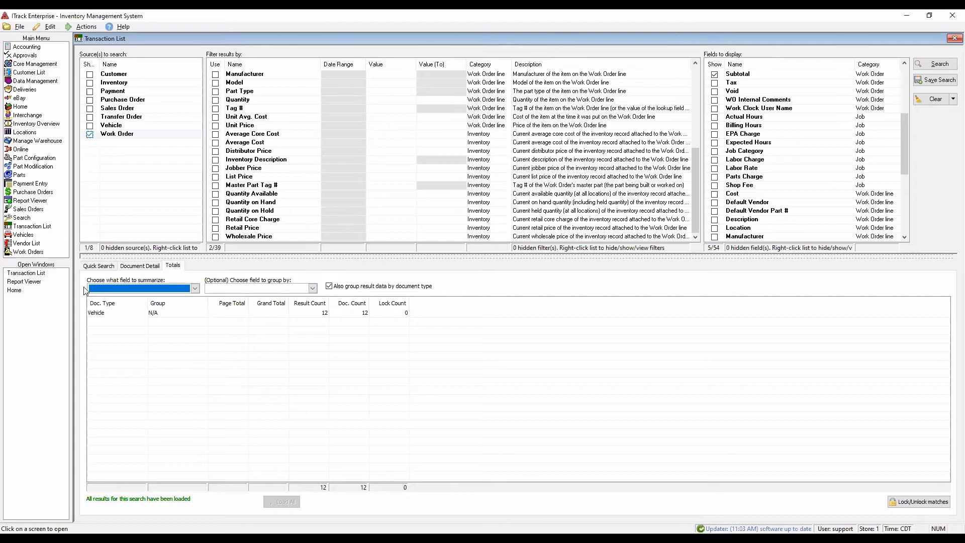
left_click(195, 289)
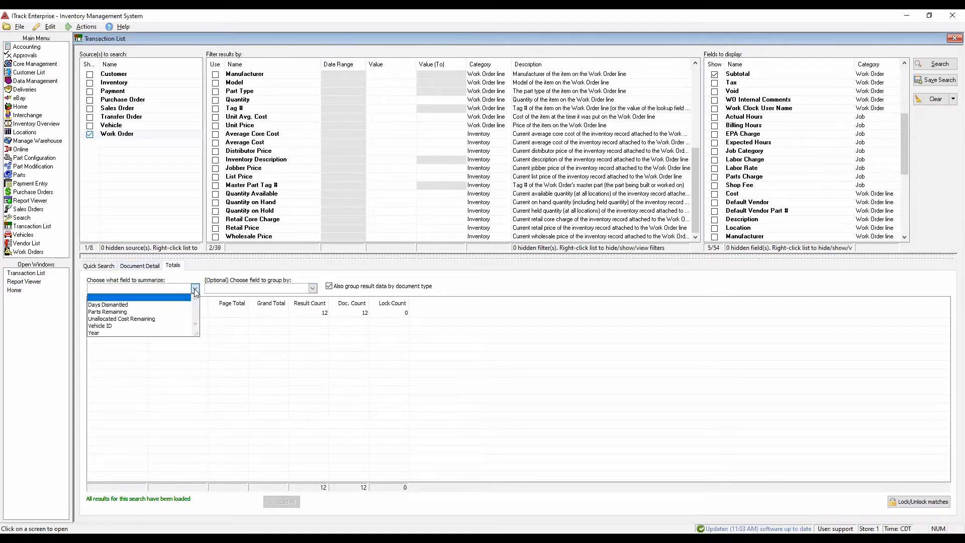
left_click(195, 290)
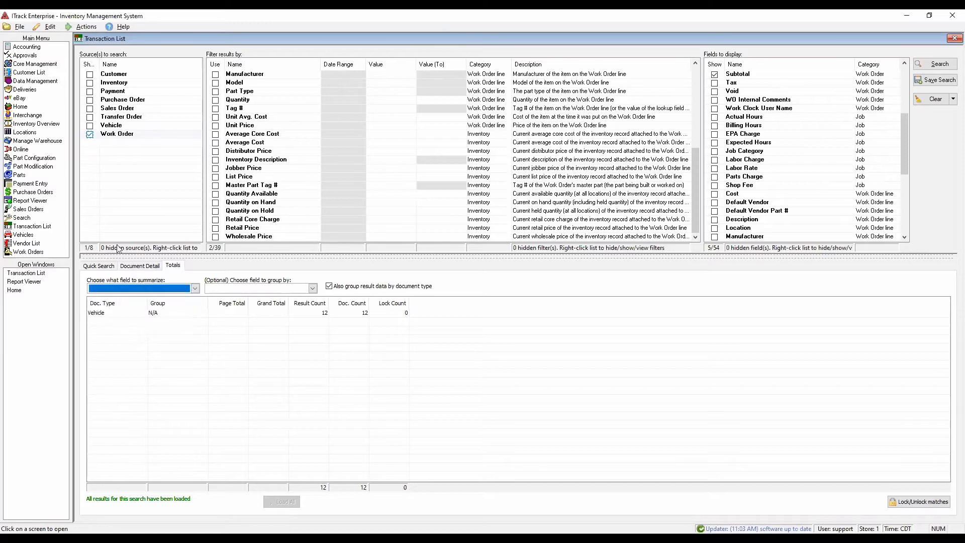
- Return to the stored searches and run This month's Invoices
left_click(100, 267)
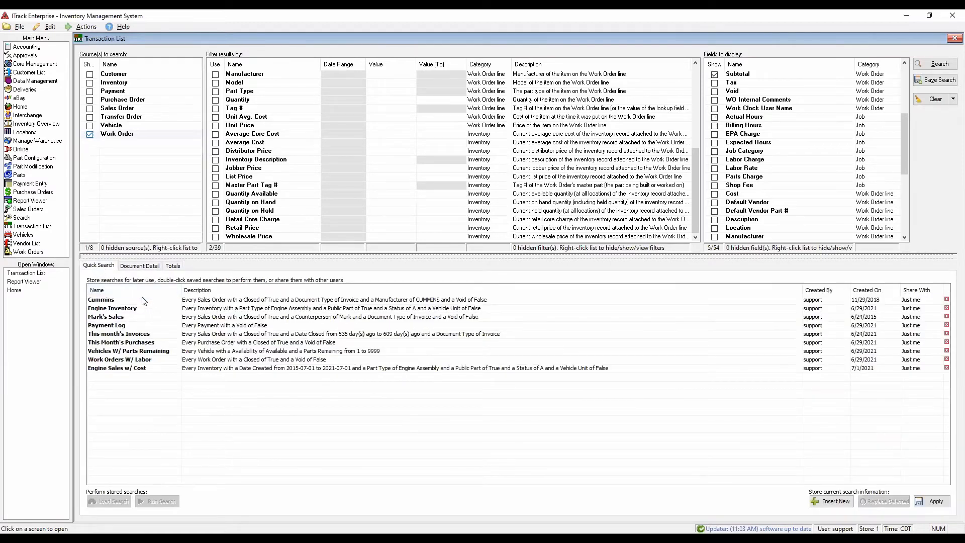
left_click(141, 335)
left_click(214, 334)
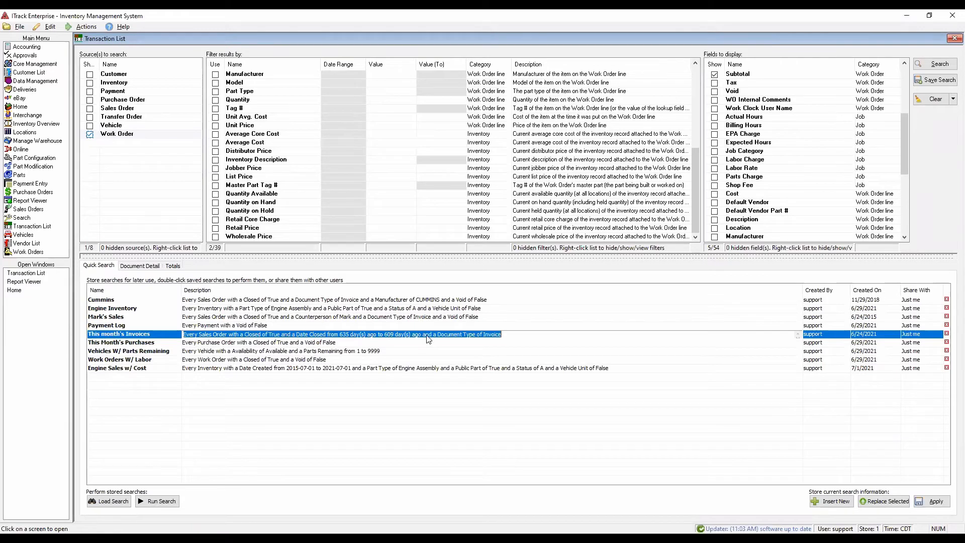
double_click(131, 334)
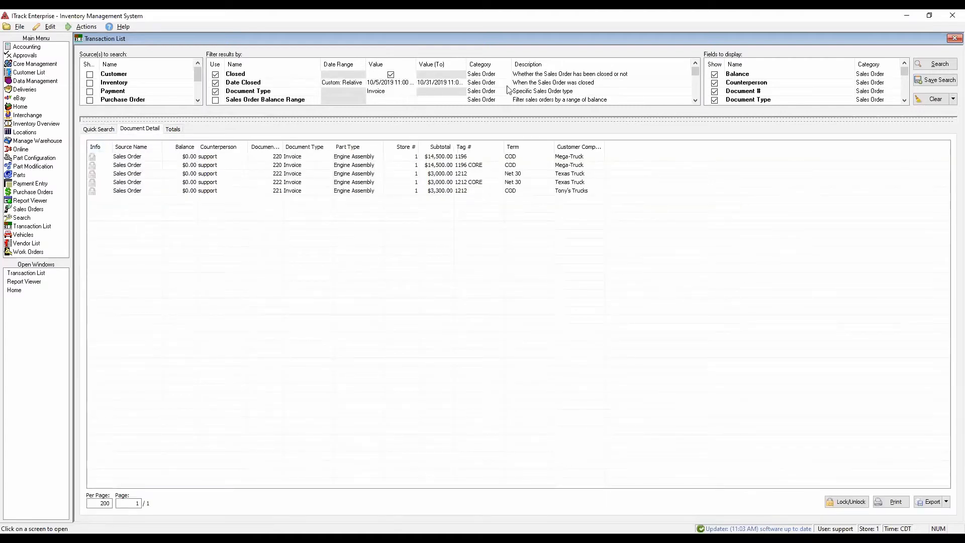
- Total the invoice results by Subtotal, grouped by Customer Company Name
left_click(174, 129)
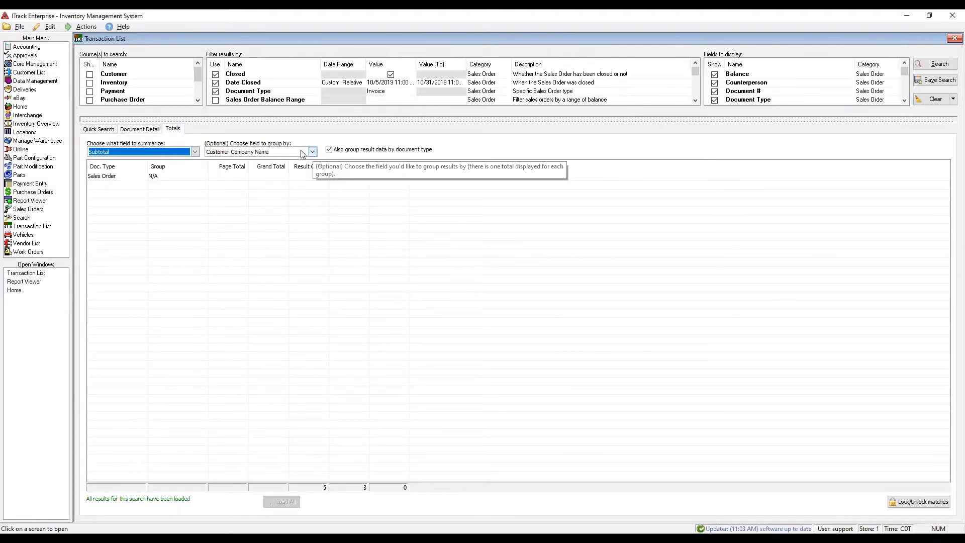
left_click(233, 152)
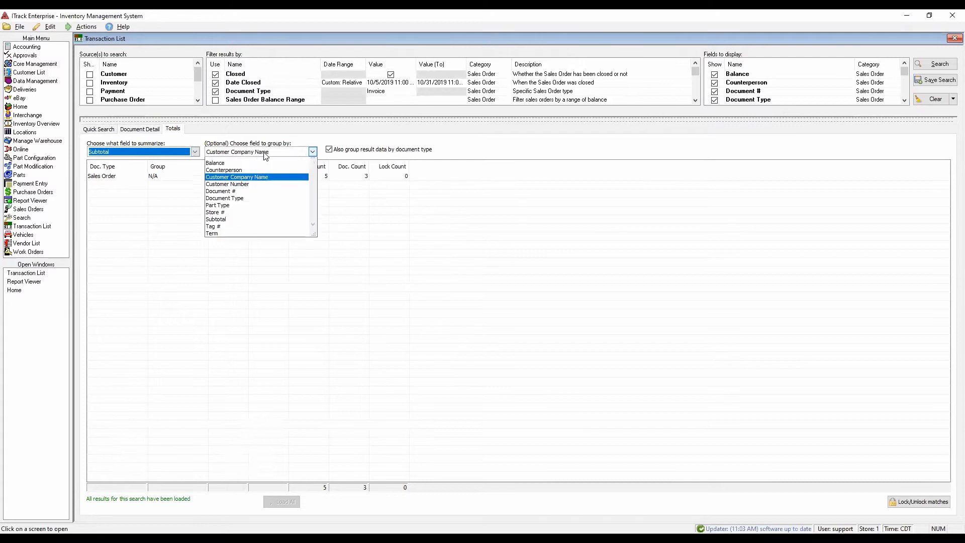
left_click(271, 170)
left_click(270, 152)
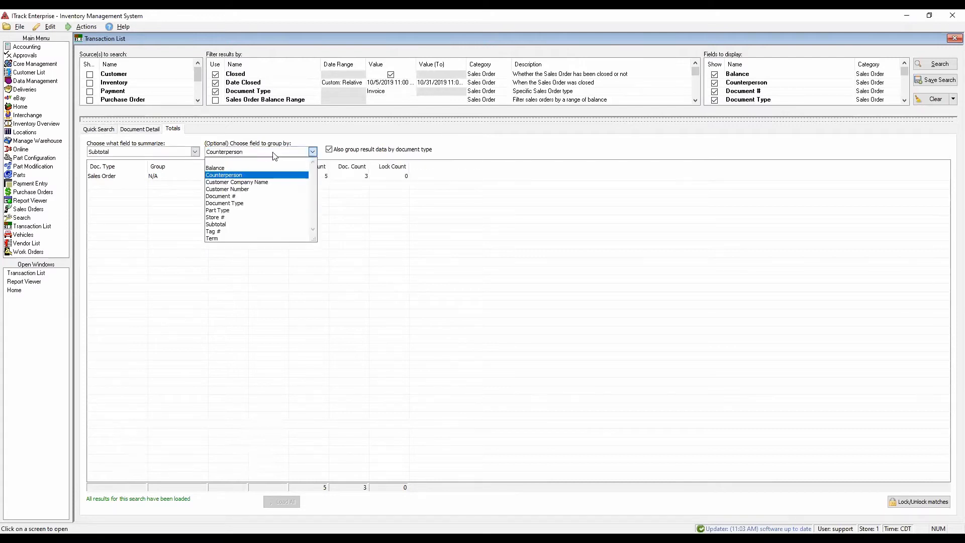
left_click(261, 180)
left_click(196, 152)
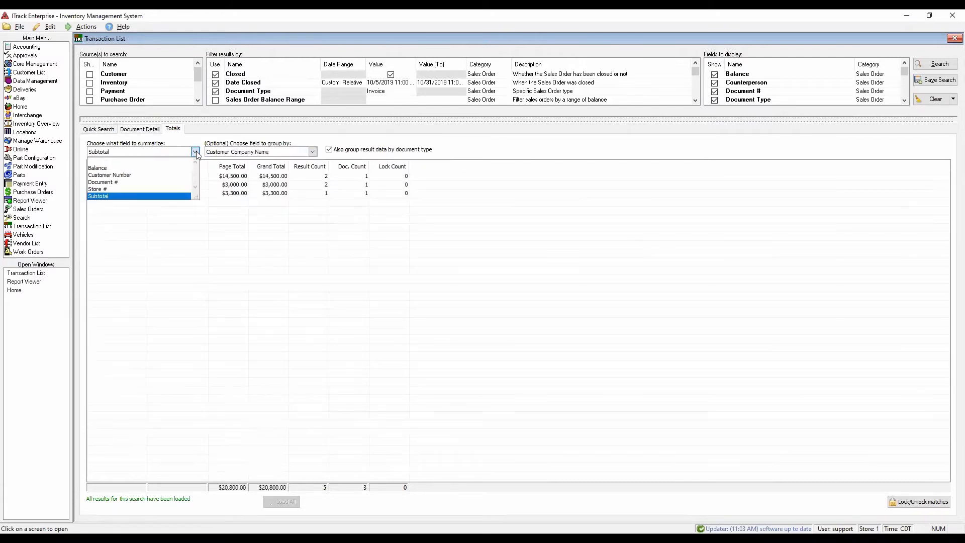
left_click(307, 347)
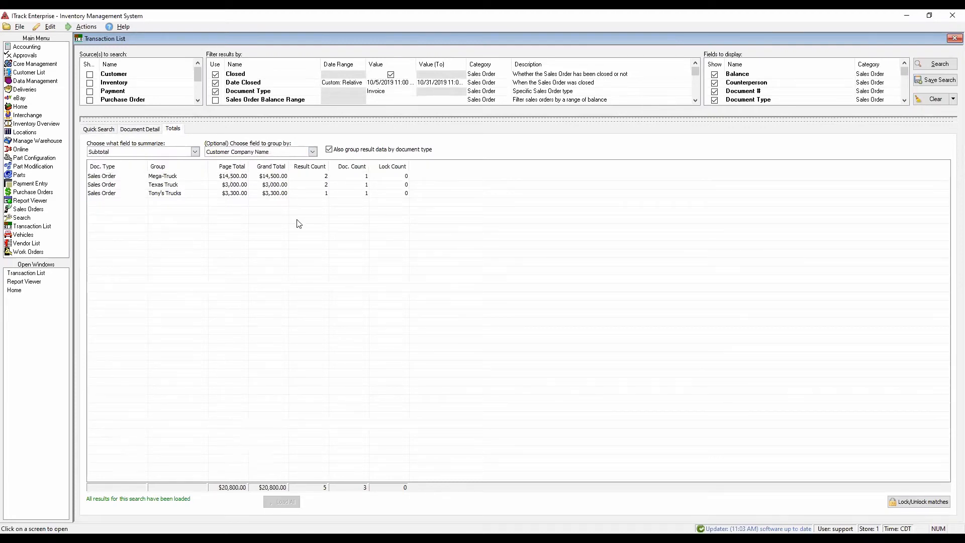
- Compare the individual invoice lines with the subtotal totals for each customer company
left_click(135, 132)
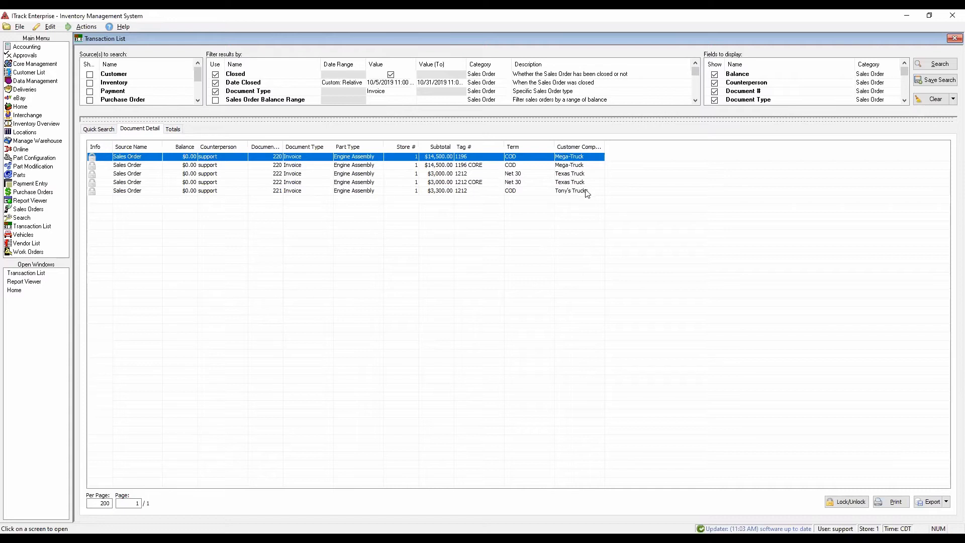
left_click(176, 132)
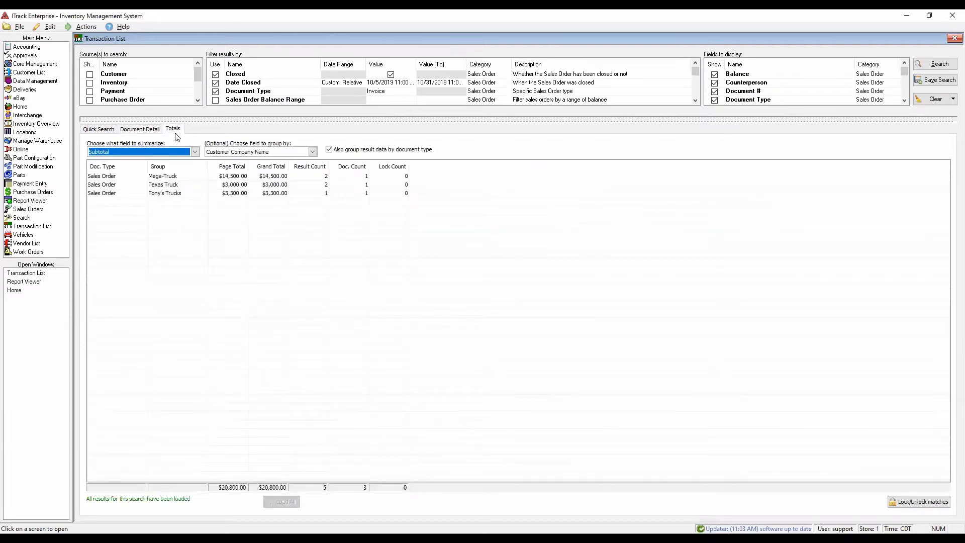
left_click(214, 274)
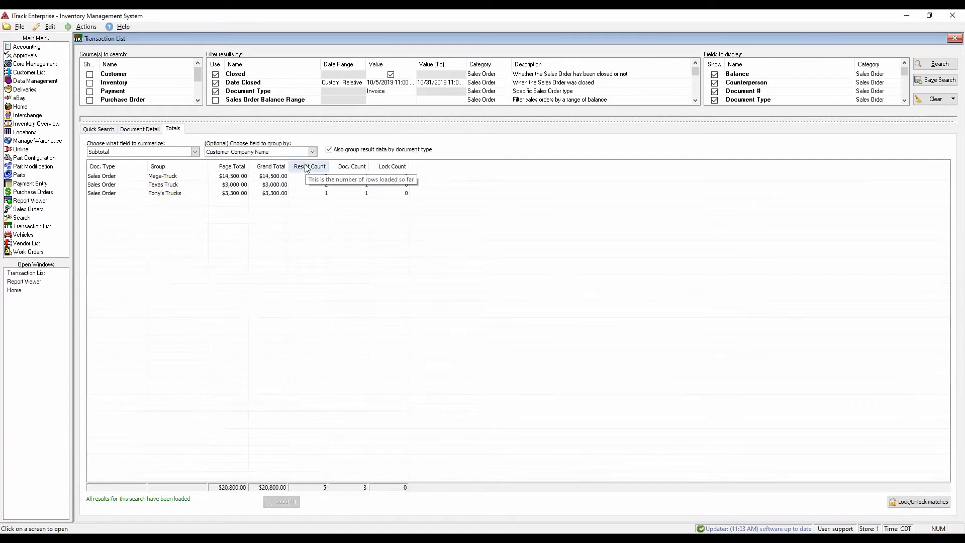
left_click(231, 179)
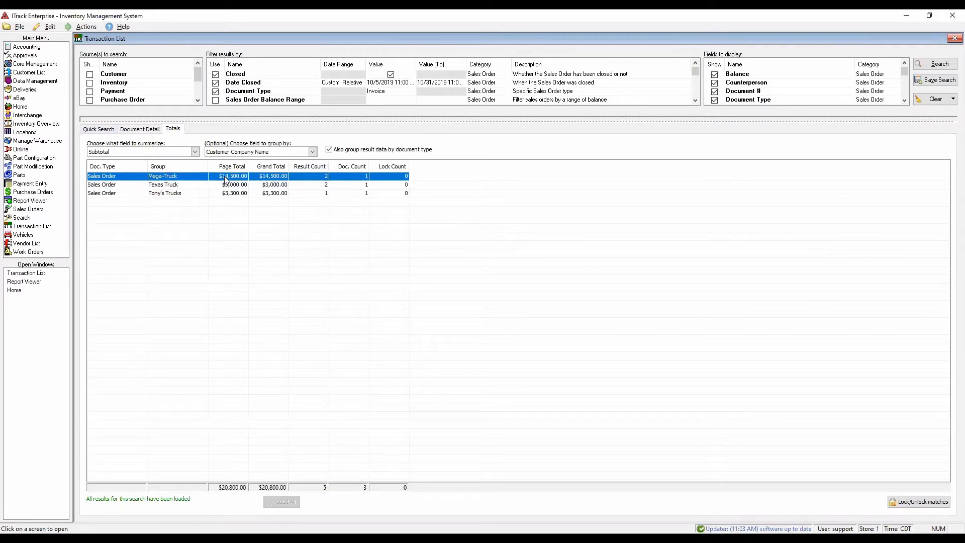
left_click(226, 186)
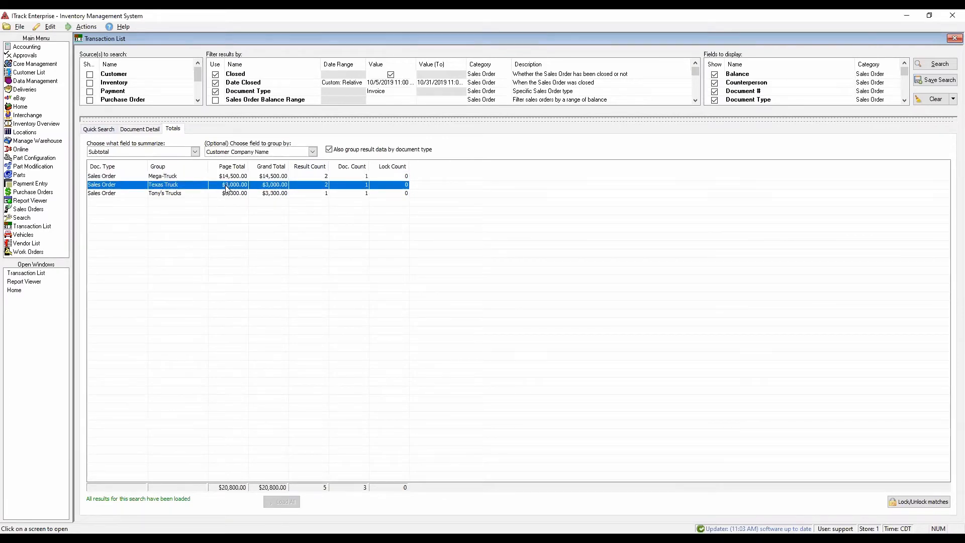
left_click(232, 195)
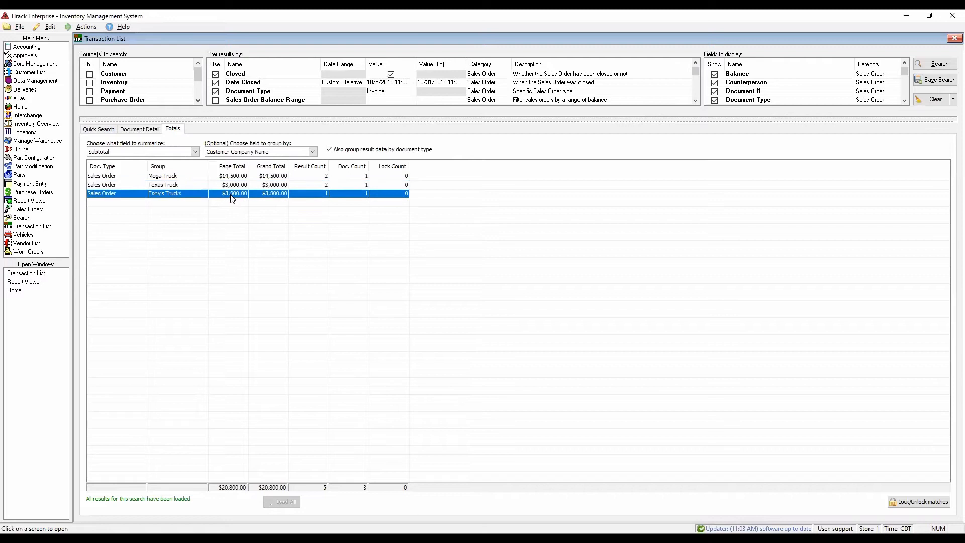
- Run the stored search for a single counterperson's sales and dismiss the error report
left_click(108, 131)
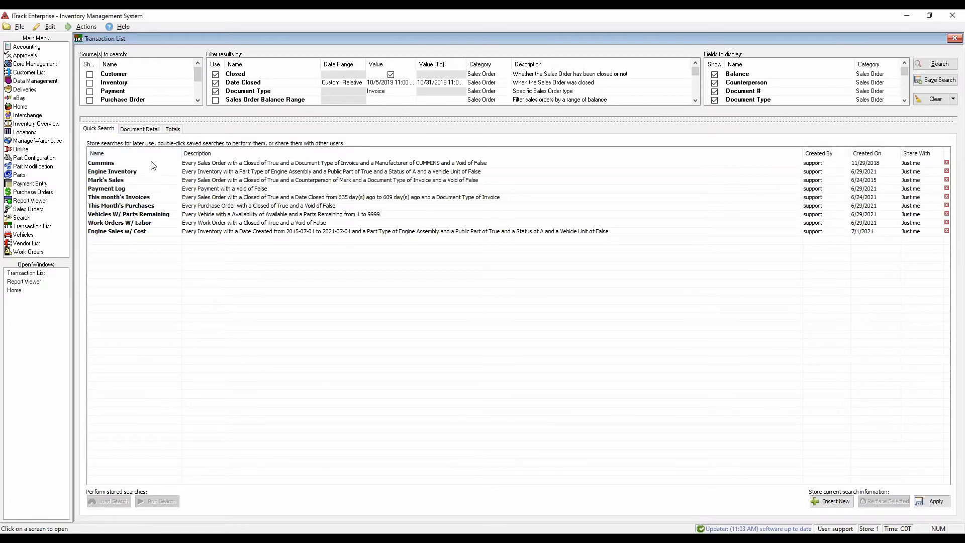
left_click(146, 179)
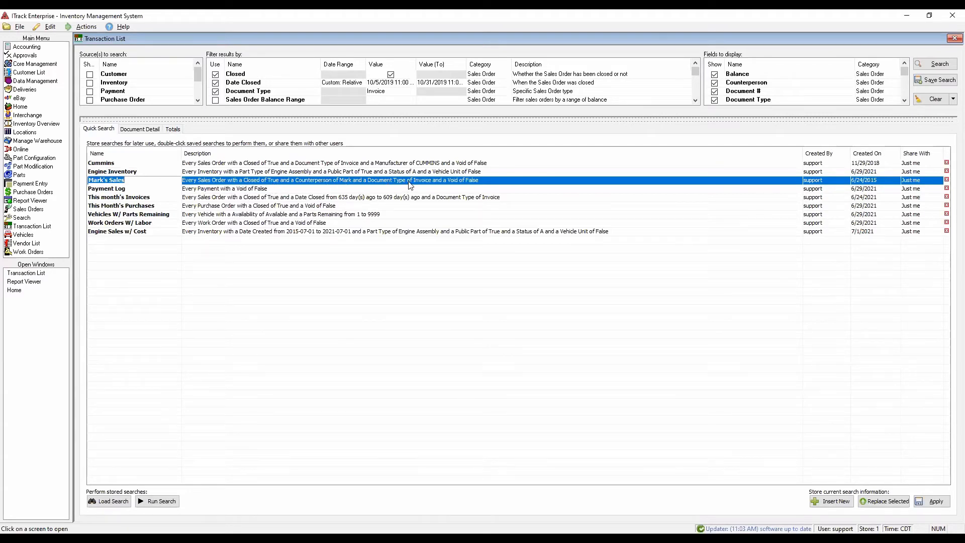
double_click(168, 181)
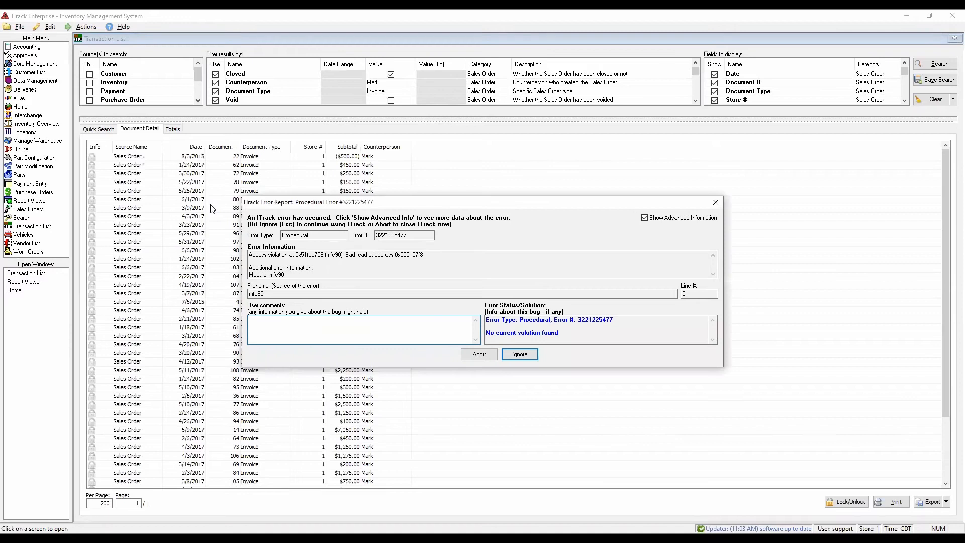
left_click(519, 354)
- Review the counterperson's invoice list and total its Subtotal field grouped by Counterperson
scroll(426, 314, "up", 3)
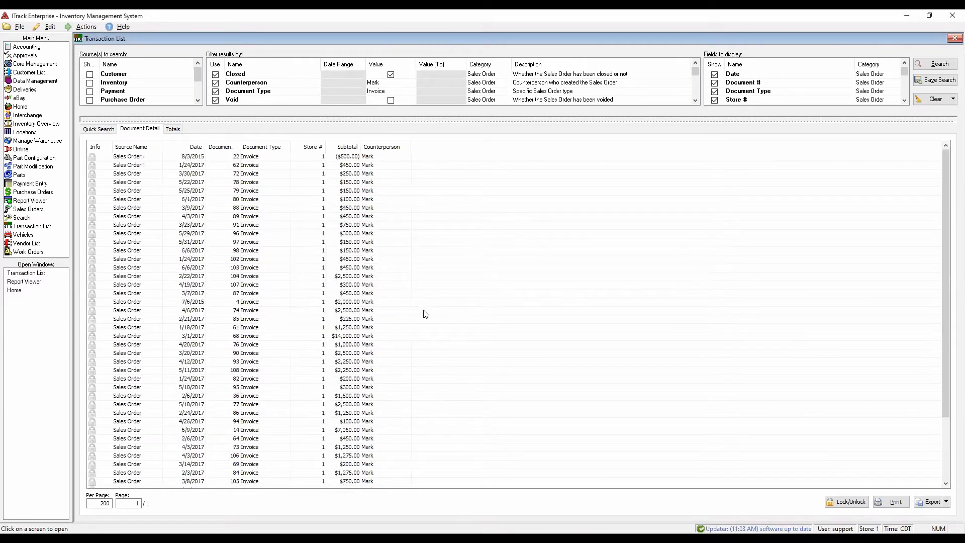
scroll(425, 314, "down", 3)
scroll(426, 314, "up", 3)
scroll(274, 280, "down", 3)
scroll(227, 283, "up", 3)
scroll(177, 373, "down", 3)
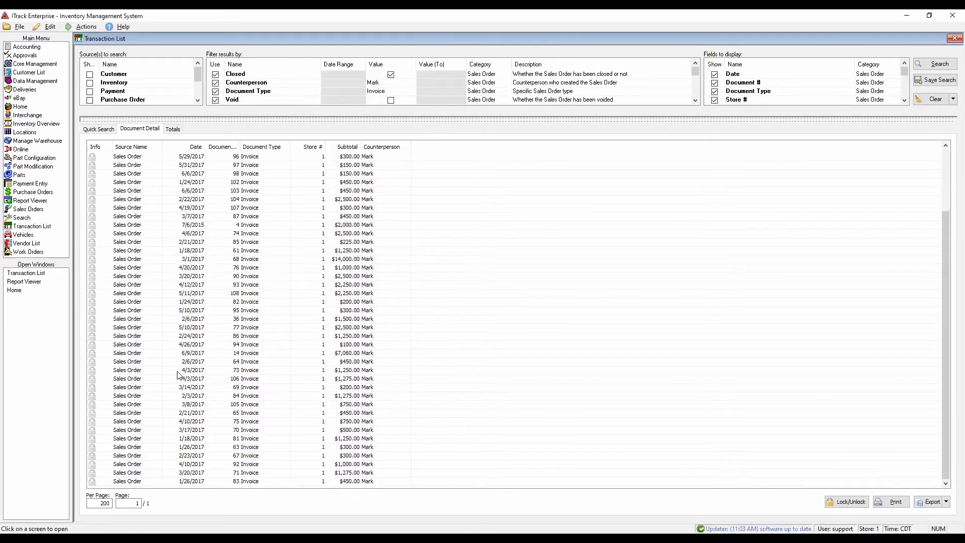
left_click(173, 130)
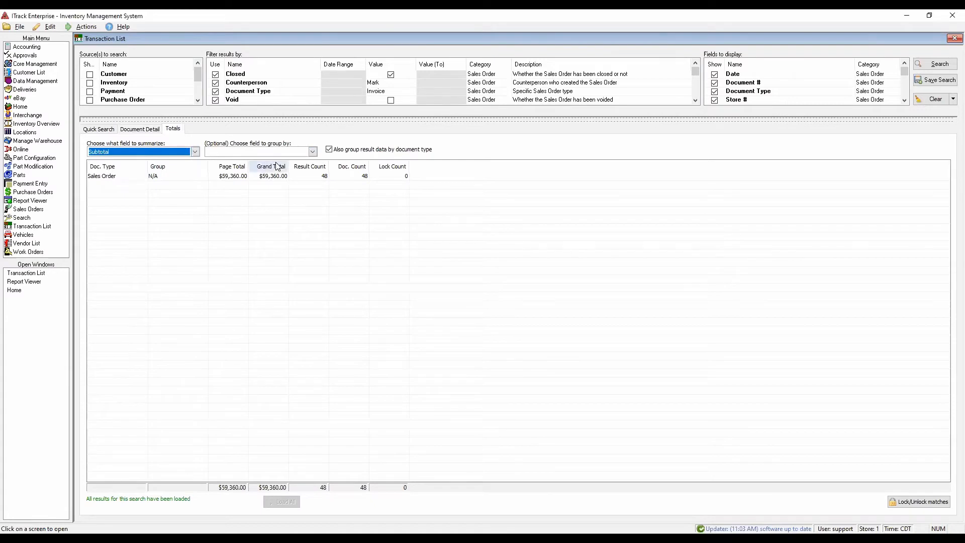
left_click(302, 151)
left_click(290, 162)
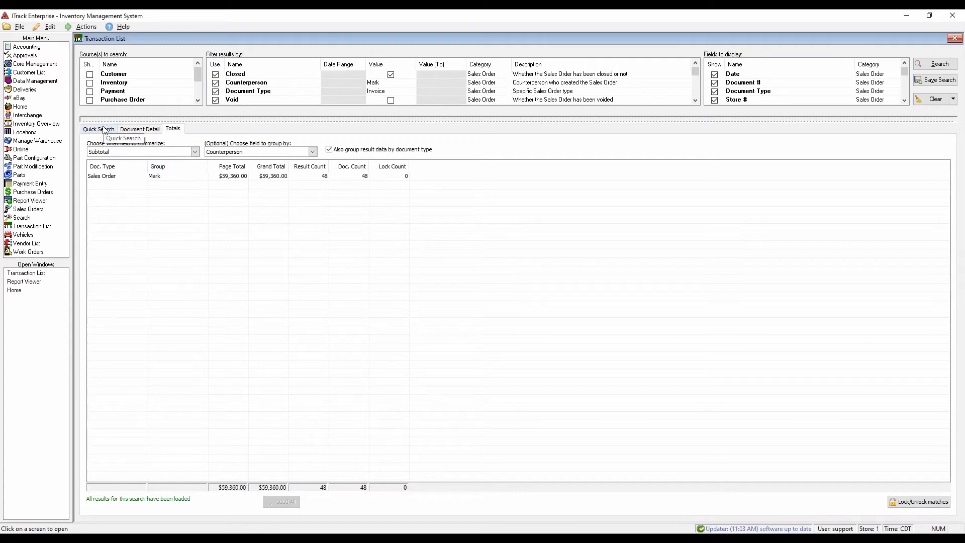
- Rerun the invoice search without the Counterperson filter and total Subtotal grouped by Counterperson
left_click(215, 82)
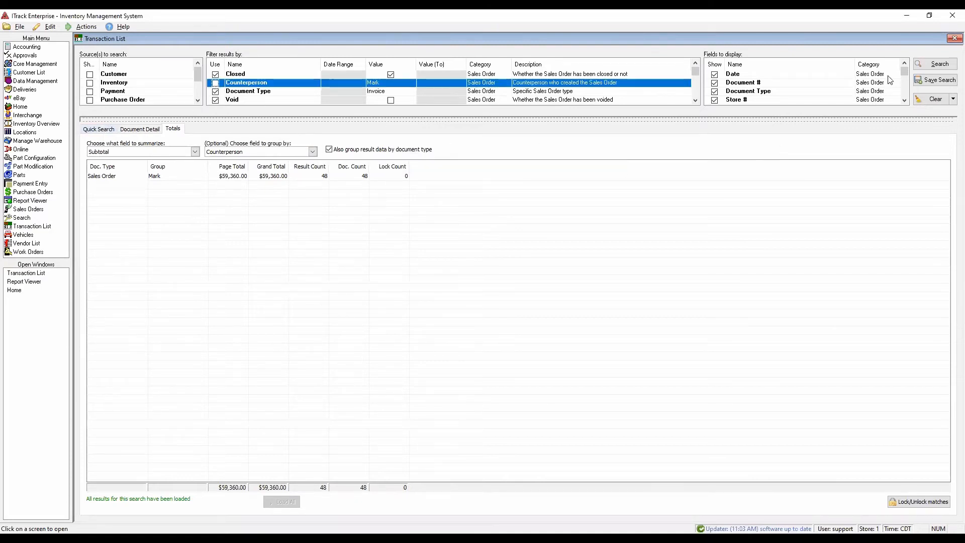
left_click(934, 64)
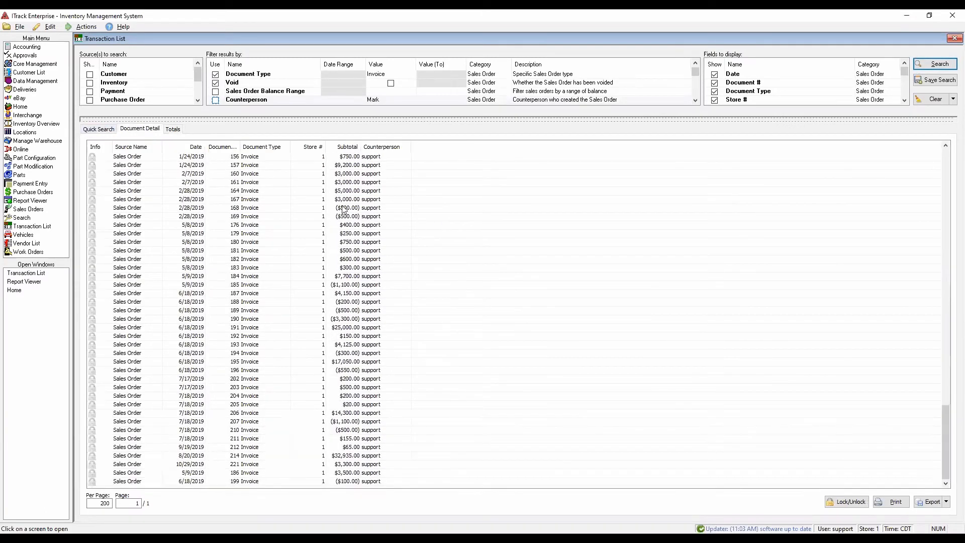
left_click(176, 129)
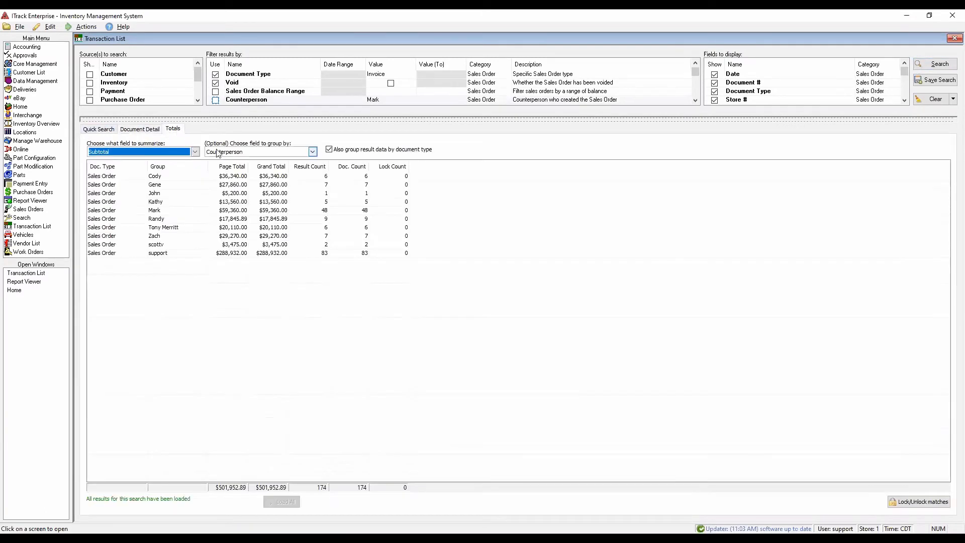
left_click(312, 151)
left_click(233, 174)
left_click(244, 152)
left_click(229, 166)
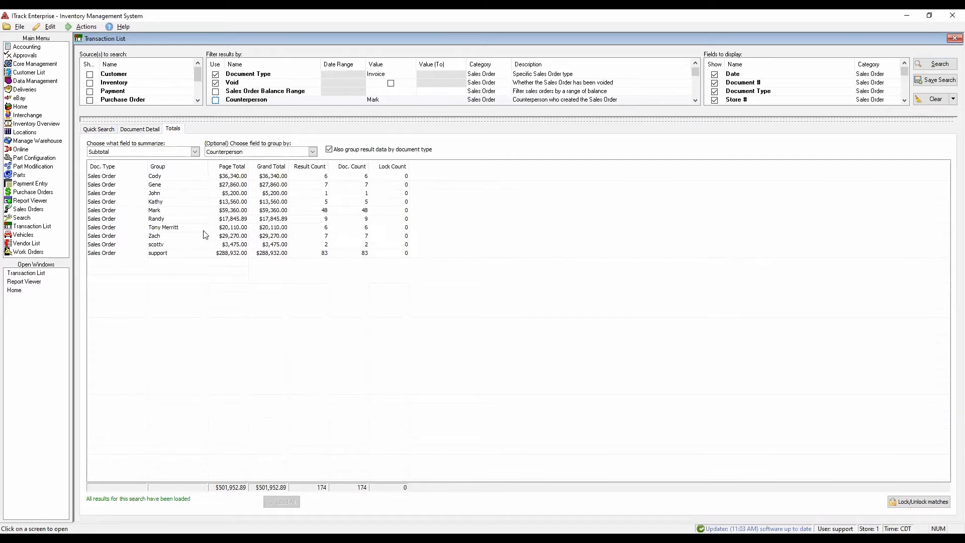
- Review the stored searches and their descriptions, including This month's Invoices
left_click(100, 129)
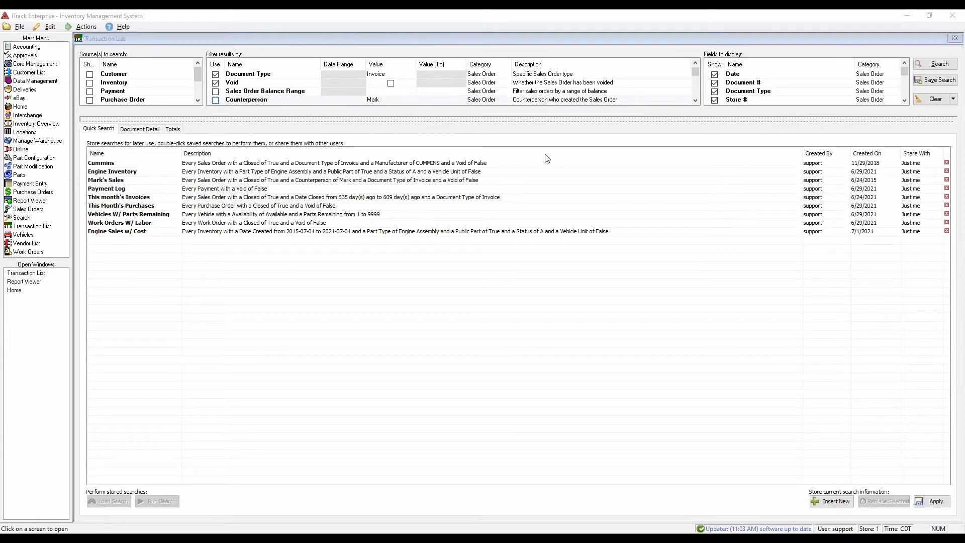
left_click(680, 197)
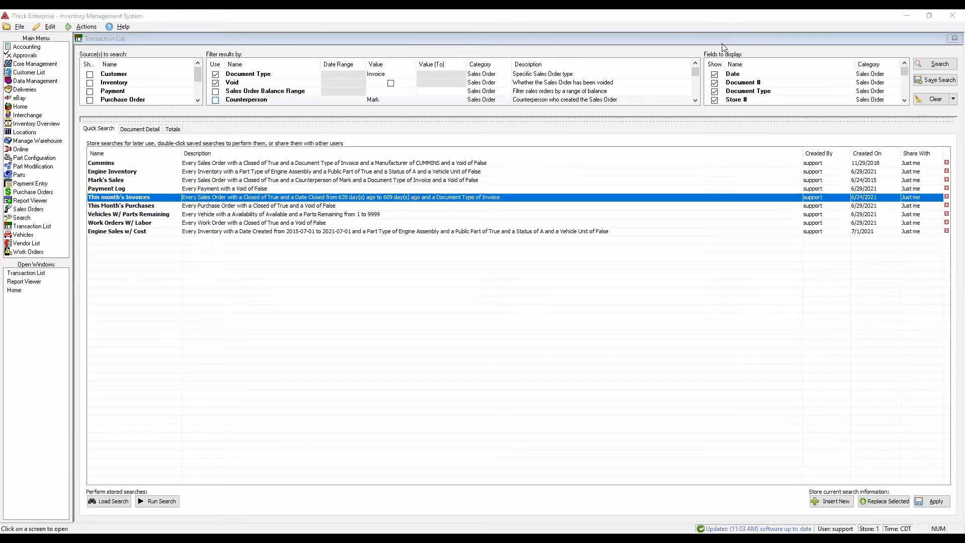
left_click(539, 197)
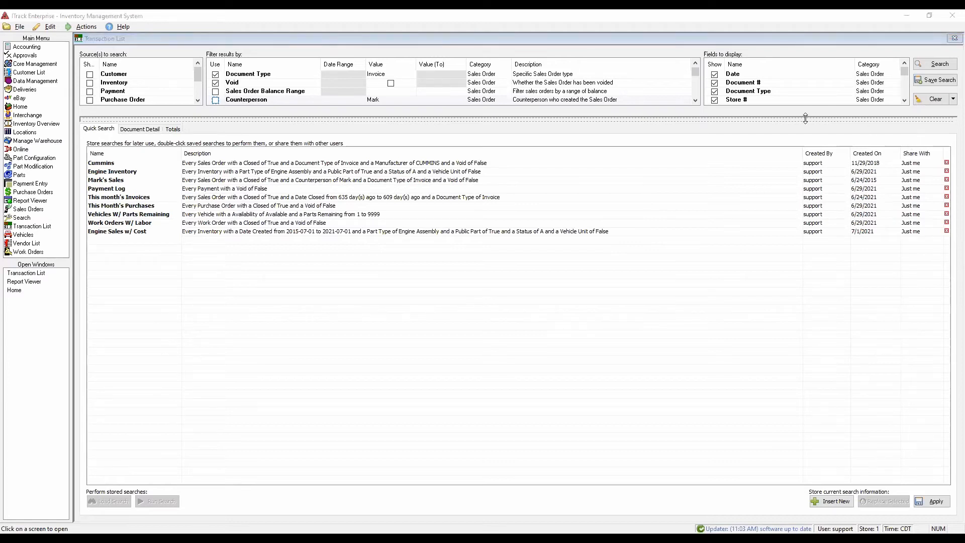
- Enlarge the criteria area, clear the current search and select Sales Order and Inventory as sources
left_click_drag(805, 118, 806, 270)
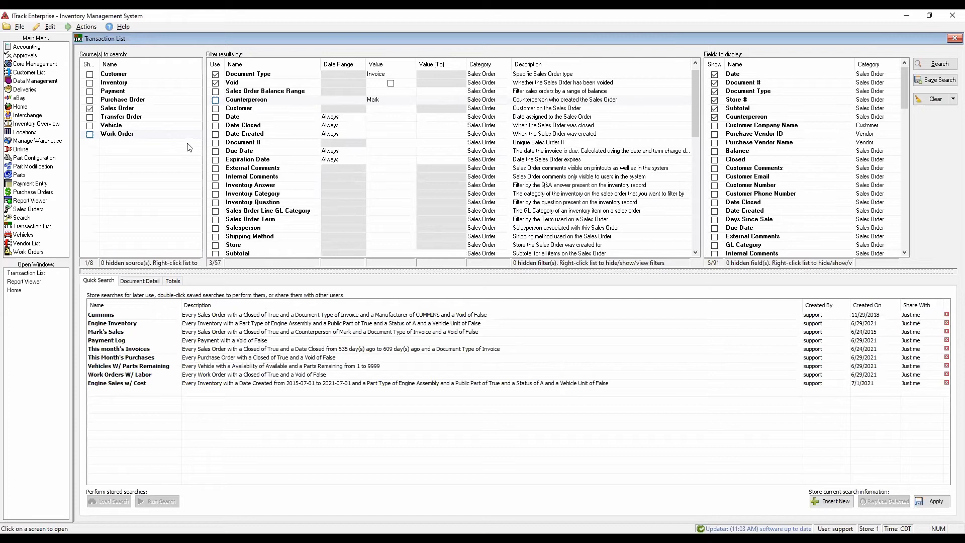
left_click(933, 103)
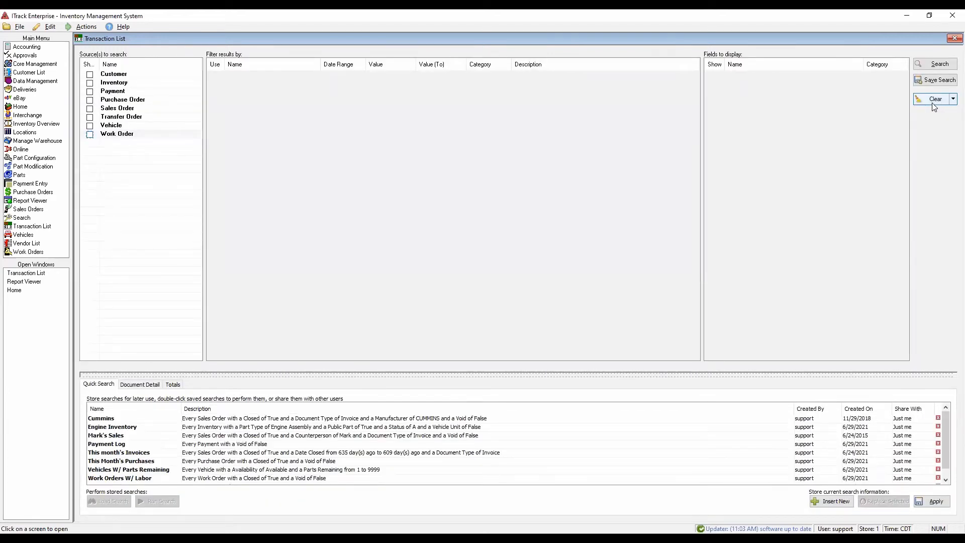
left_click(100, 110)
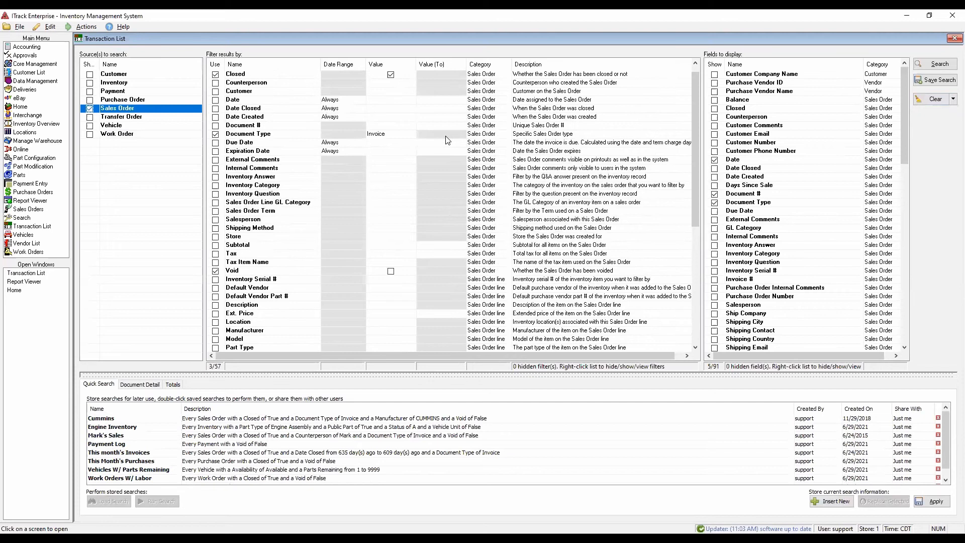
left_click(90, 84)
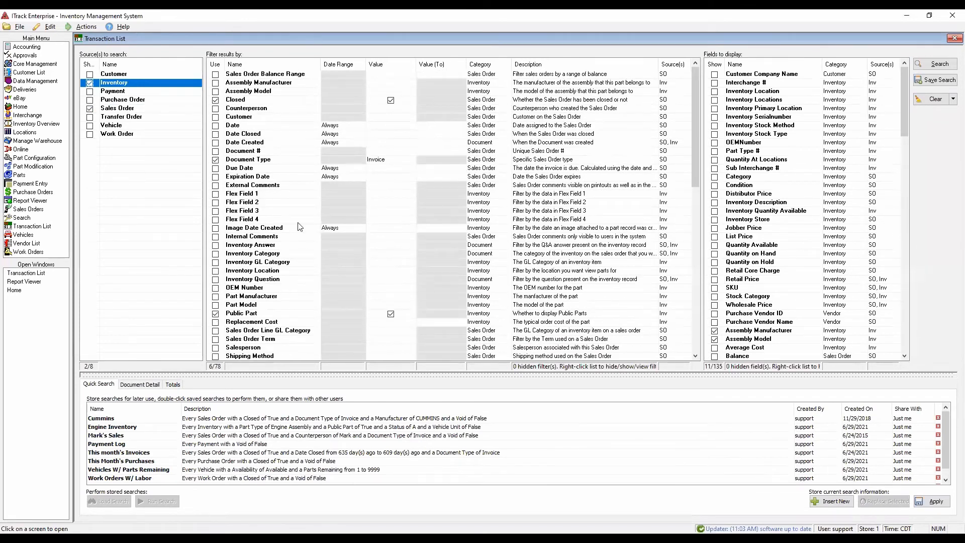
- Add Customer Company Name, Adjustment Amount and Adjustment Name to the fields to display
scroll(820, 145, "down", 19)
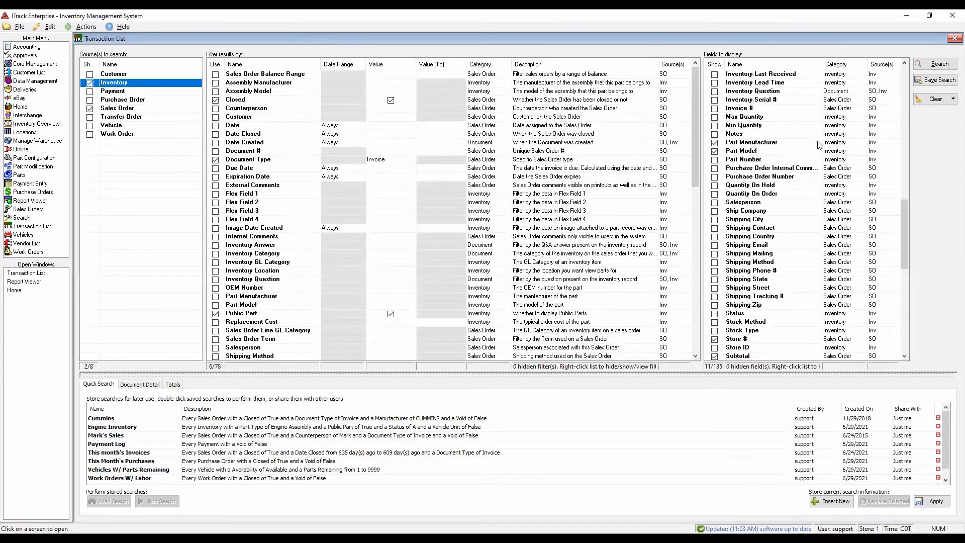
scroll(820, 145, "down", 13)
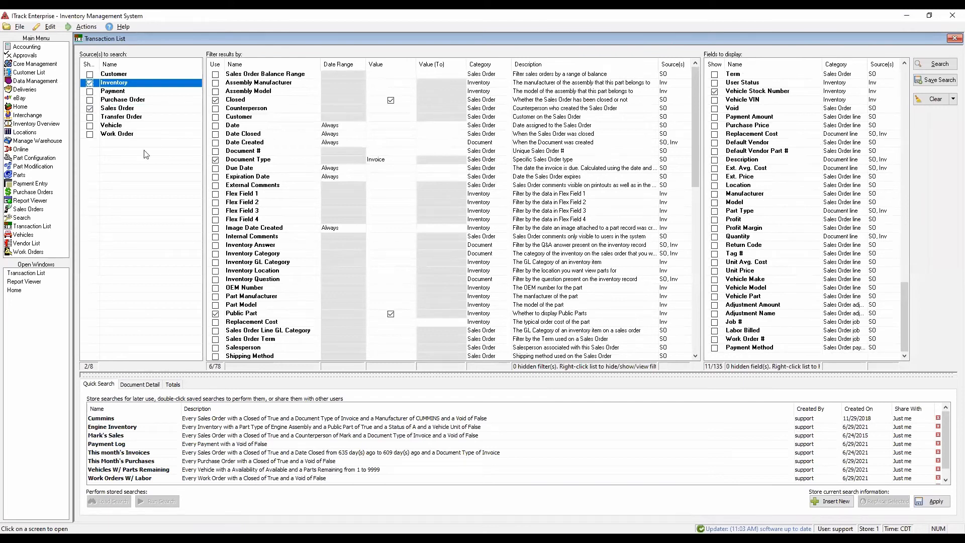
scroll(857, 119, "up", 20)
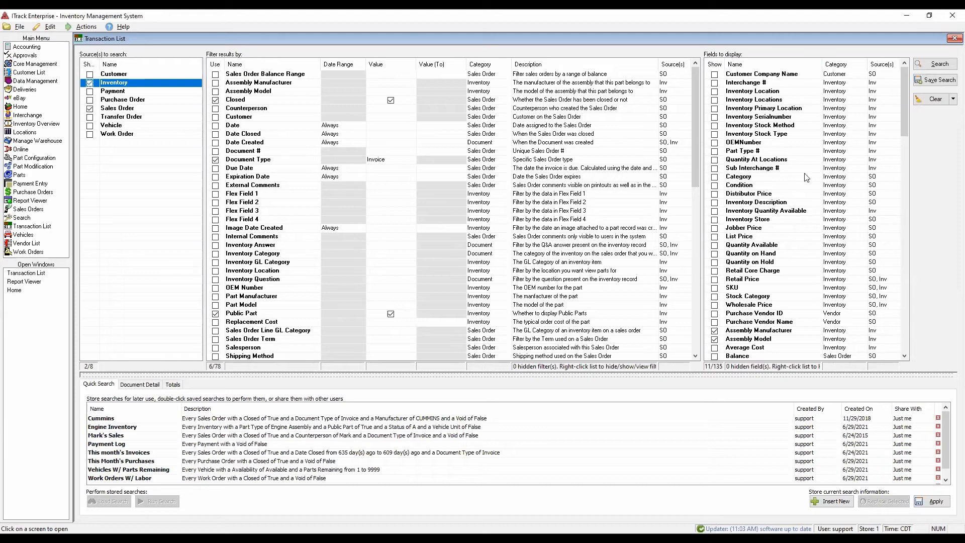
left_click(715, 75)
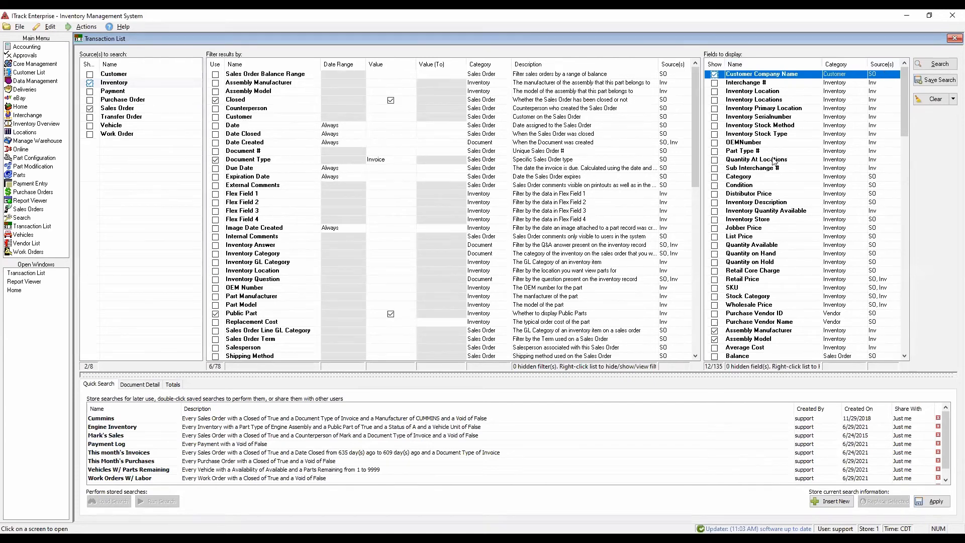
scroll(783, 185, "down", 12)
scroll(783, 185, "down", 15)
scroll(782, 185, "down", 4)
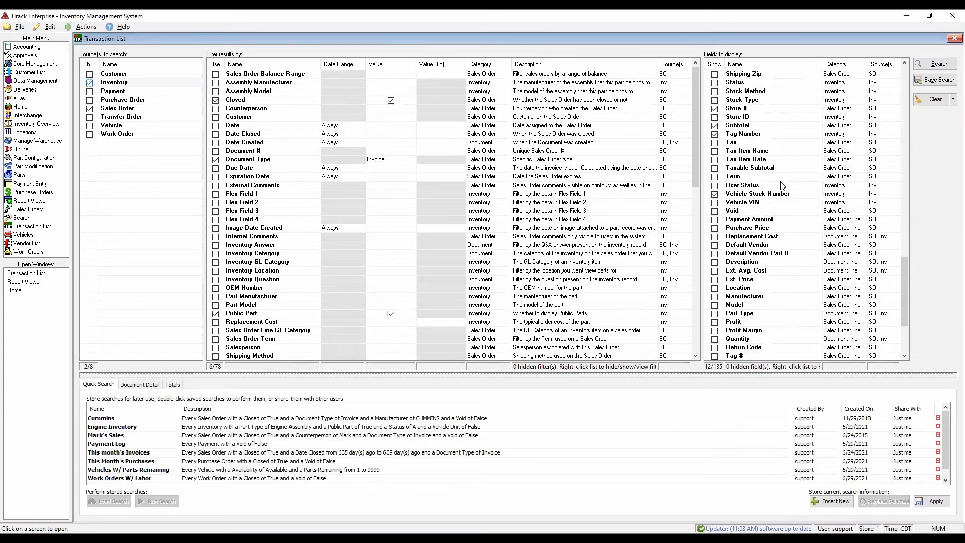
scroll(769, 190, "down", 1)
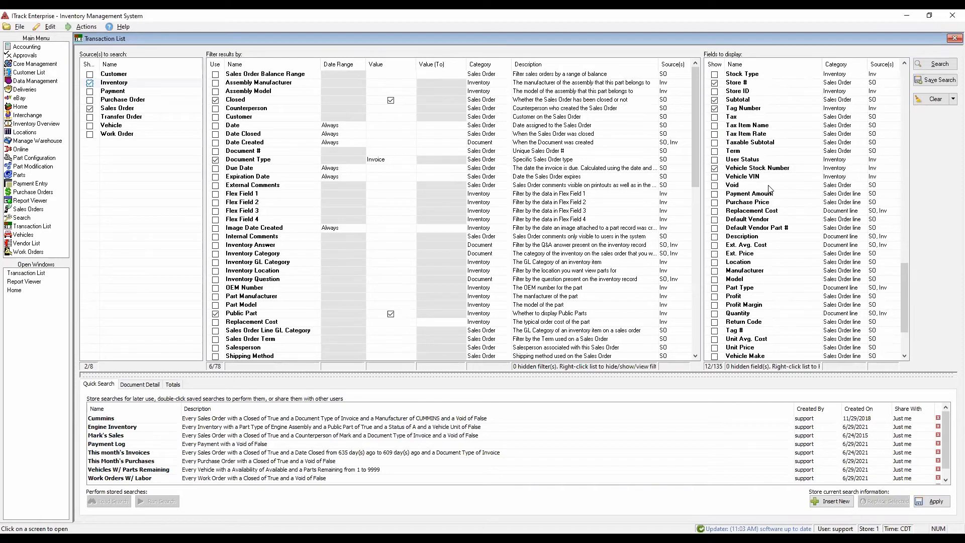
scroll(769, 190, "down", 3)
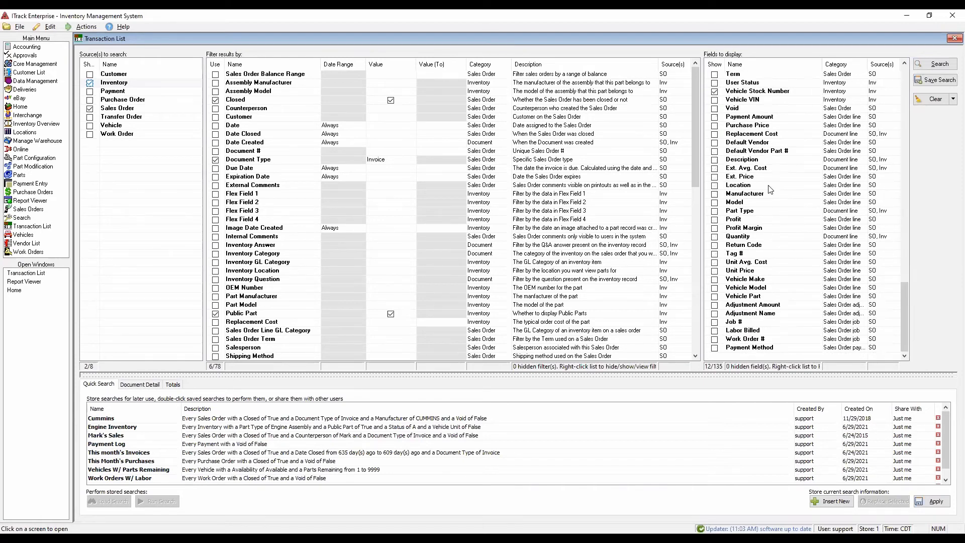
left_click(714, 305)
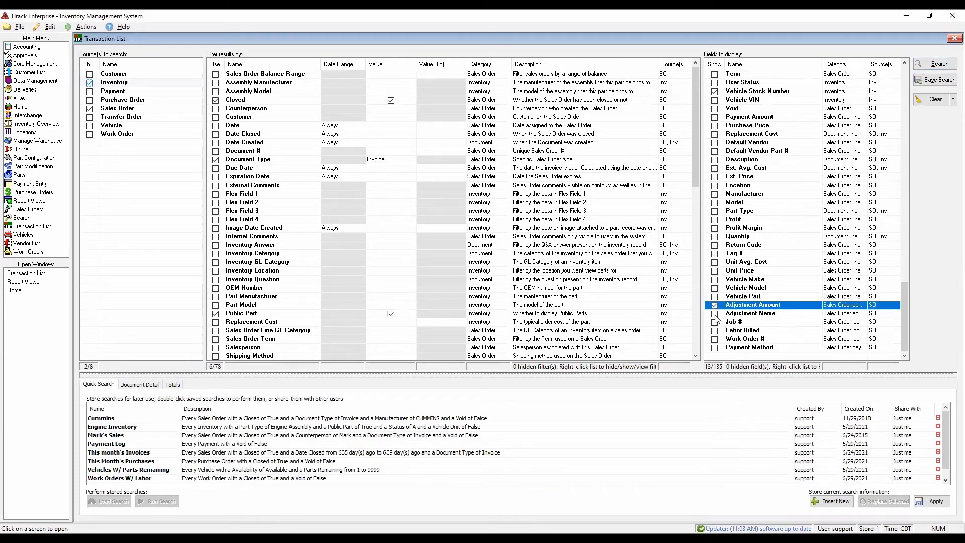
left_click(715, 314)
- Run the combined Inventory and Sales Order search and look through the first page of results
left_click(942, 64)
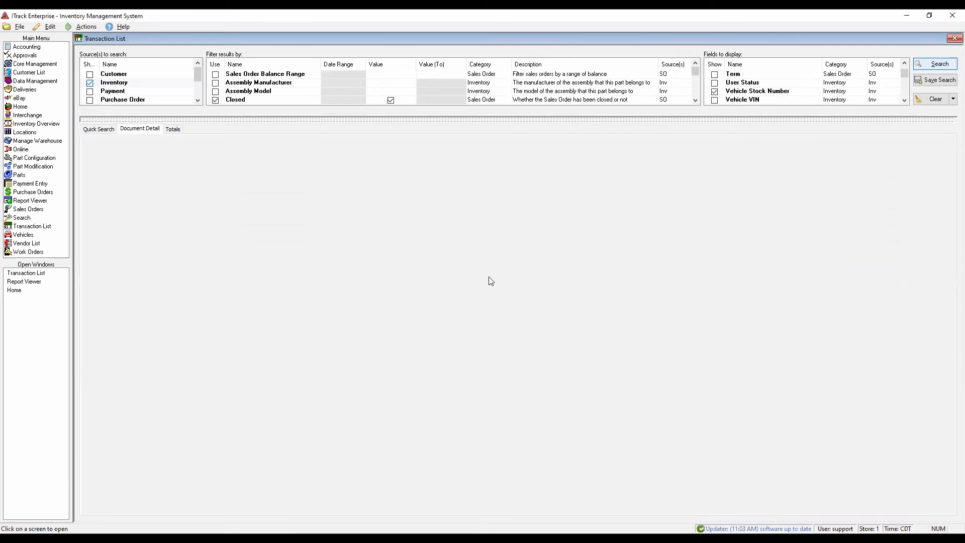
scroll(655, 233, "up", 4)
scroll(656, 233, "down", 5)
scroll(655, 231, "up", 5)
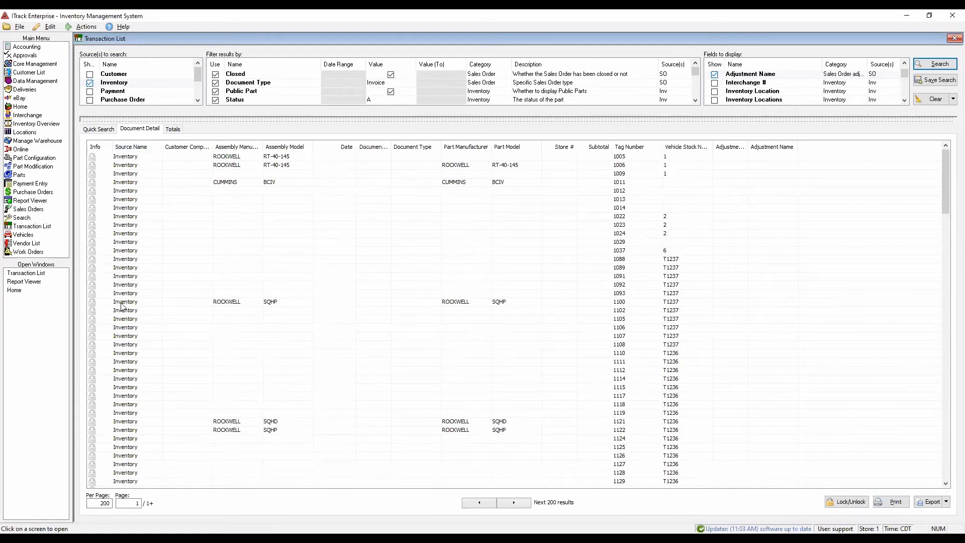
scroll(122, 306, "down", 15)
scroll(151, 226, "down", 5)
scroll(151, 226, "up", 7)
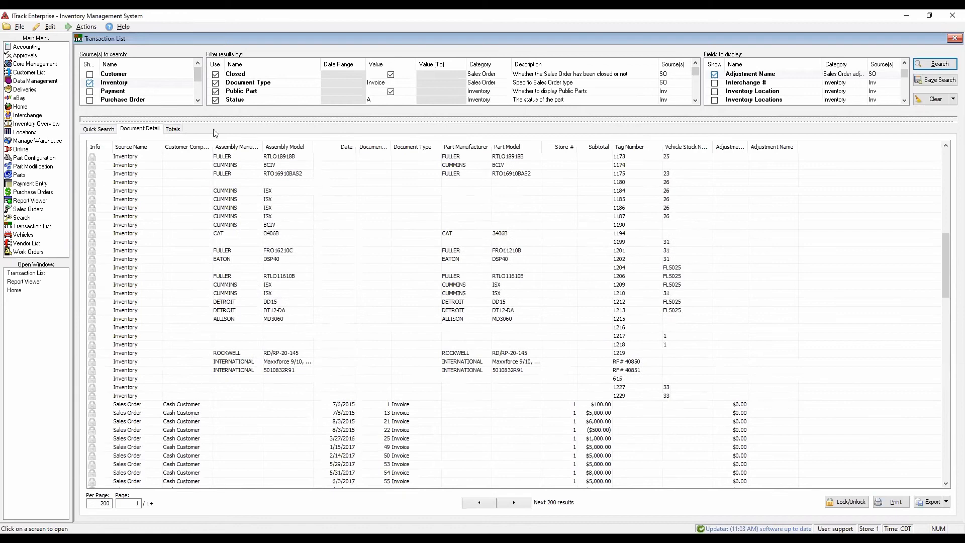
- Widen the Customer Company Name column and compare which columns are filled for inventory rows and sales order rows
left_click_drag(209, 144, 231, 145)
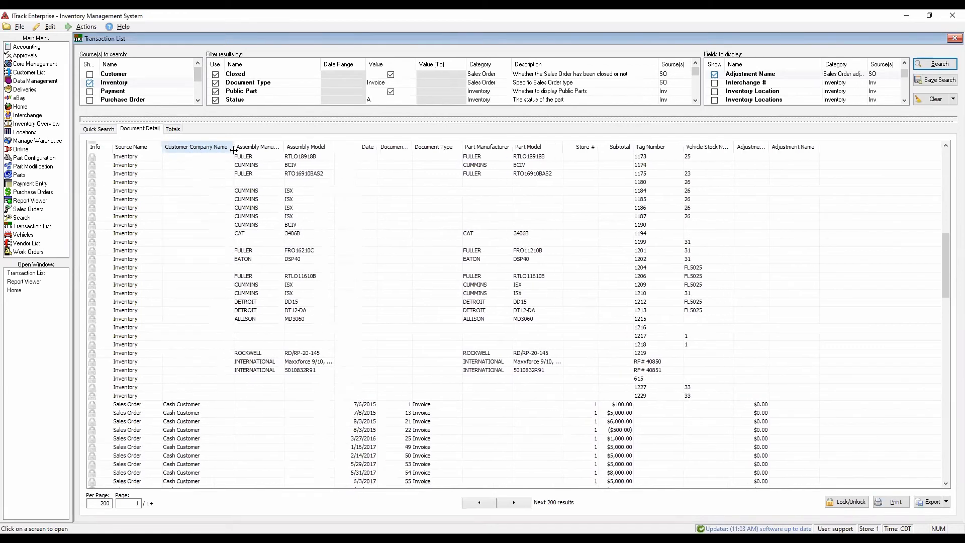
left_click(182, 406)
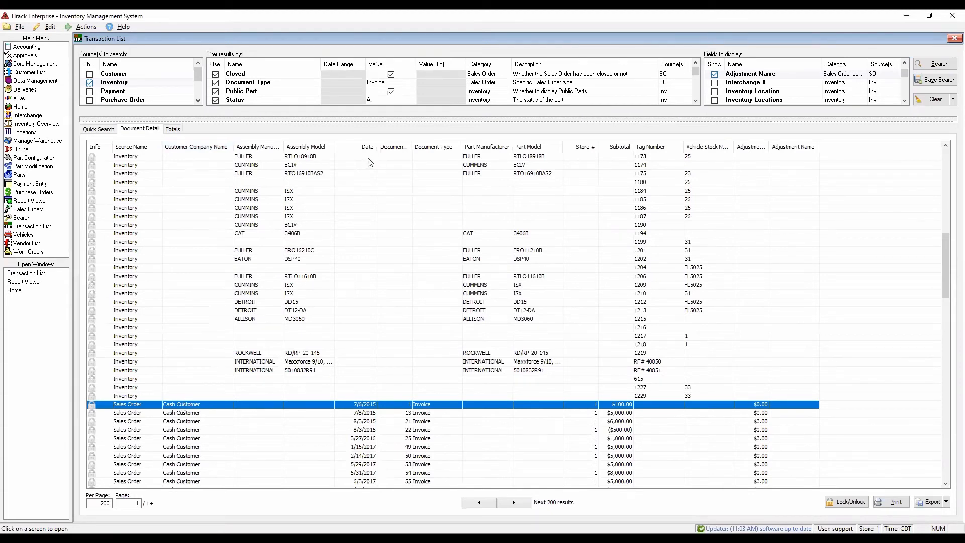
scroll(369, 162, "up", 9)
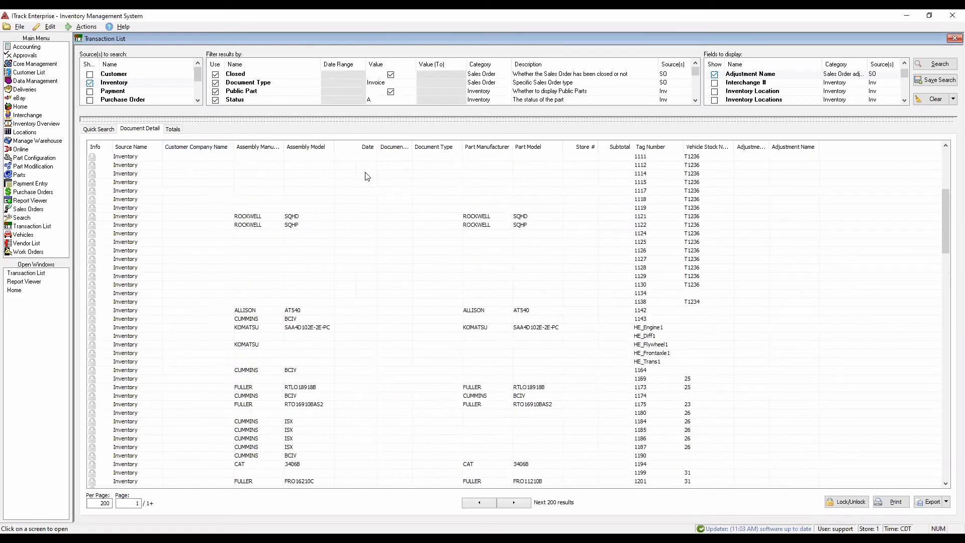
scroll(367, 176, "up", 8)
scroll(367, 177, "down", 17)
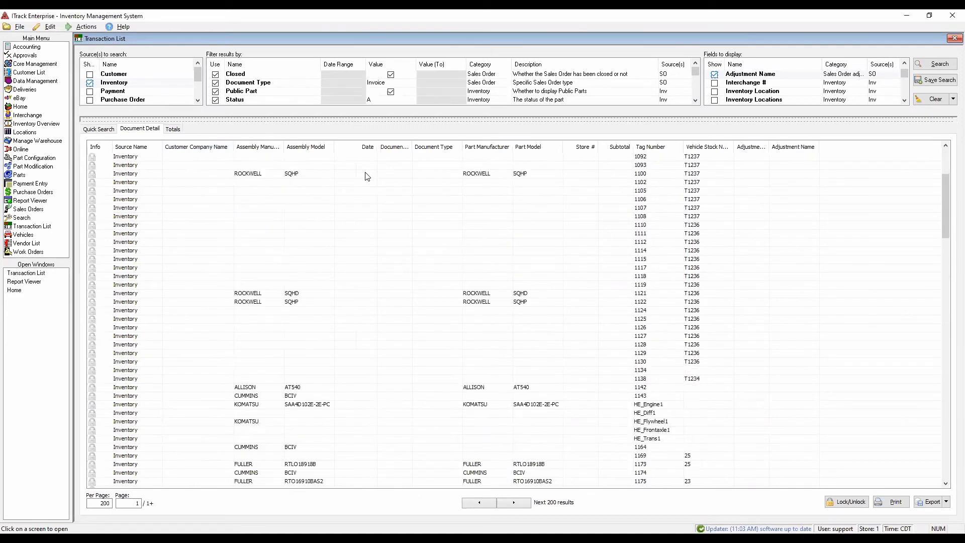
scroll(367, 177, "down", 3)
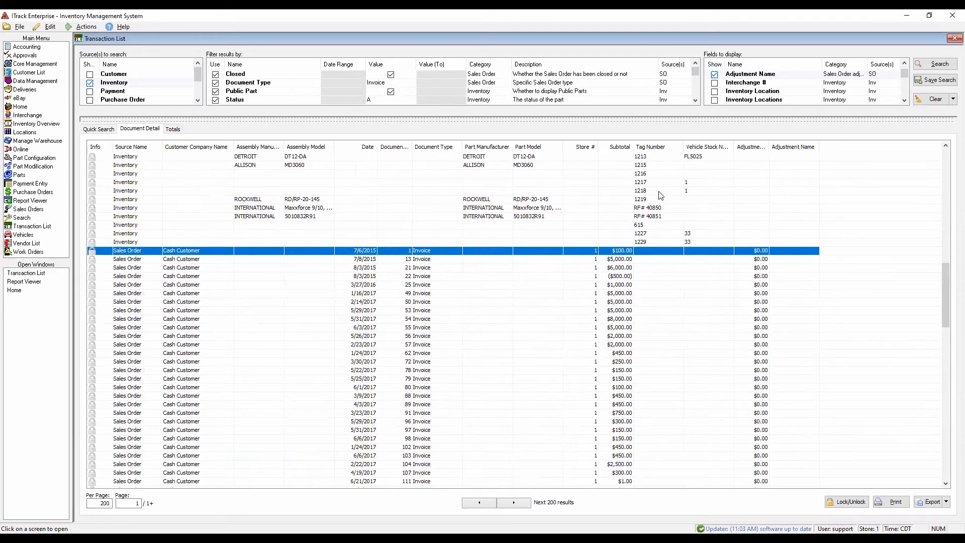
scroll(662, 191, "down", 7)
scroll(689, 249, "down", 20)
scroll(691, 250, "up", 10)
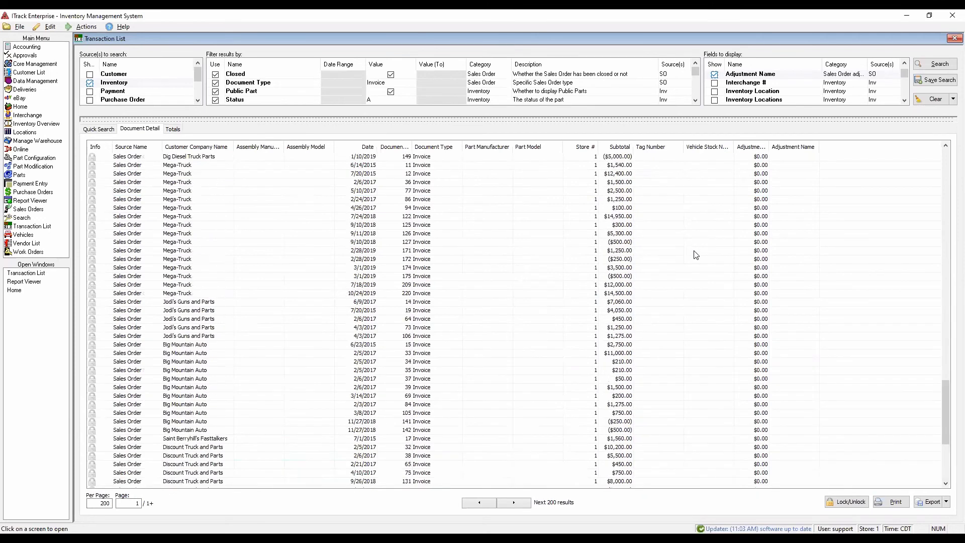
scroll(692, 250, "down", 10)
scroll(695, 250, "up", 20)
scroll(696, 250, "up", 20)
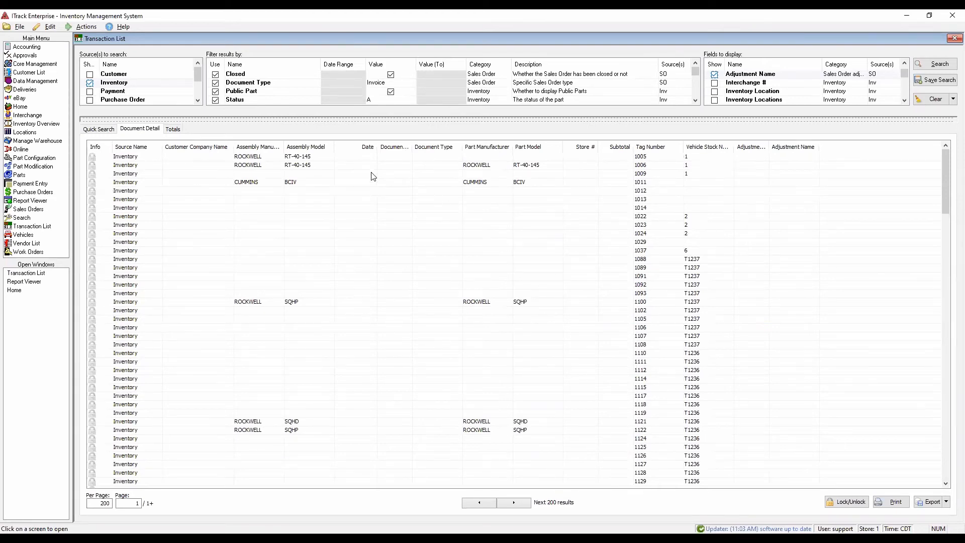
- Enlarge the criteria area above the results and sort the fields to display alphabetically by name
left_click_drag(453, 120, 431, 178)
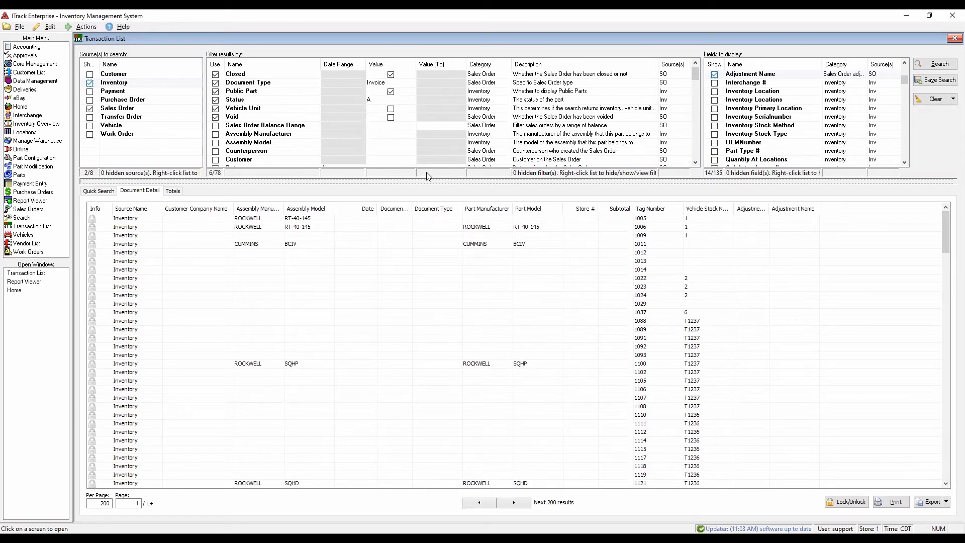
left_click_drag(730, 182, 731, 223)
left_click(764, 65)
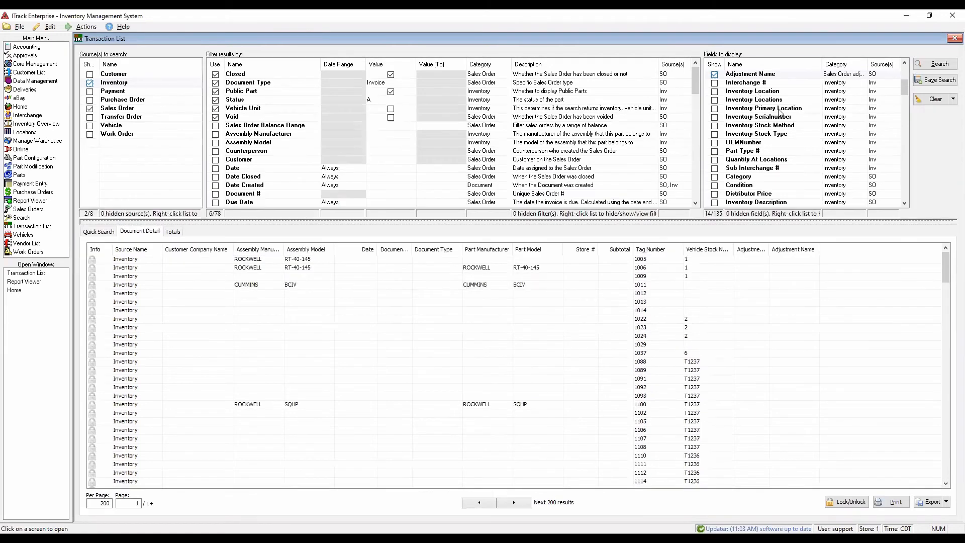
scroll(778, 117, "down", 20)
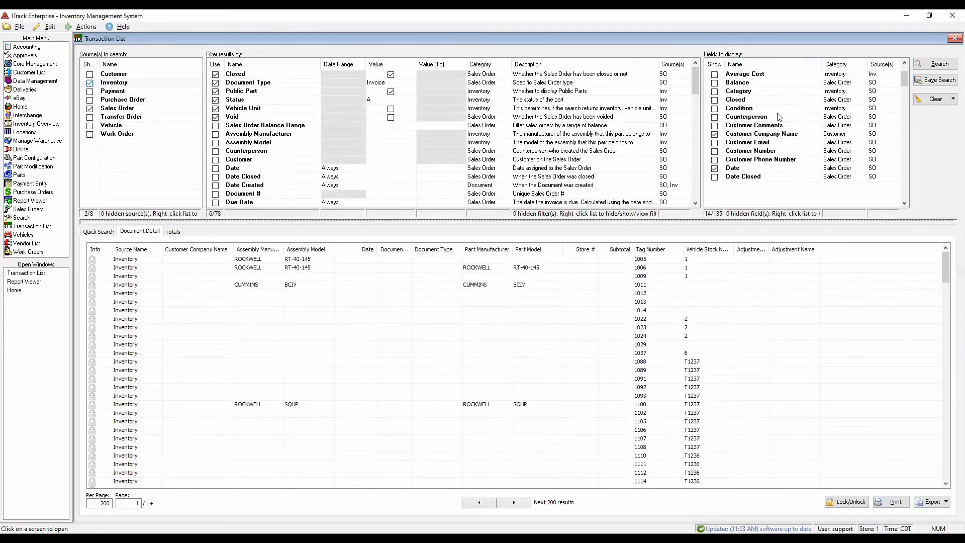
scroll(778, 117, "up", 20)
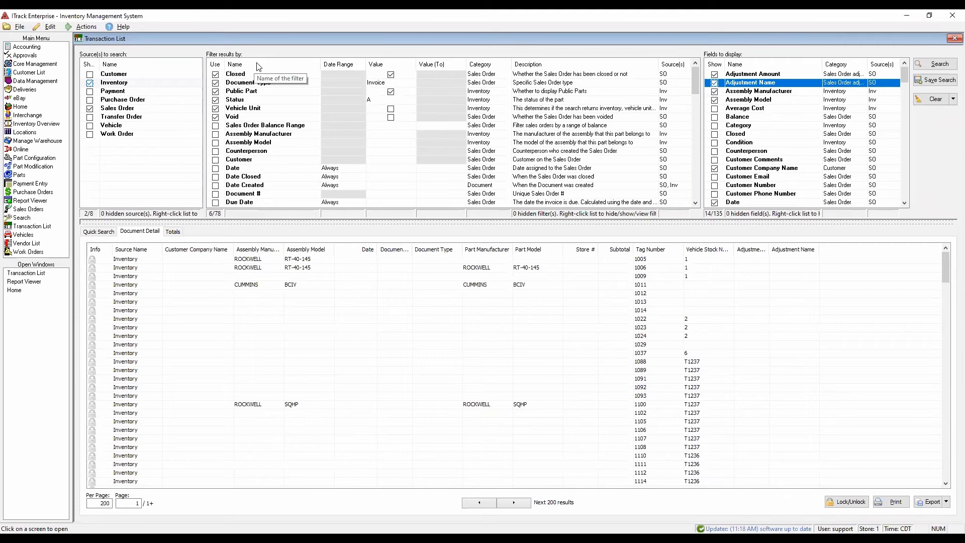
- Hide the Document Type filter from the list of available filters
right_click(245, 83)
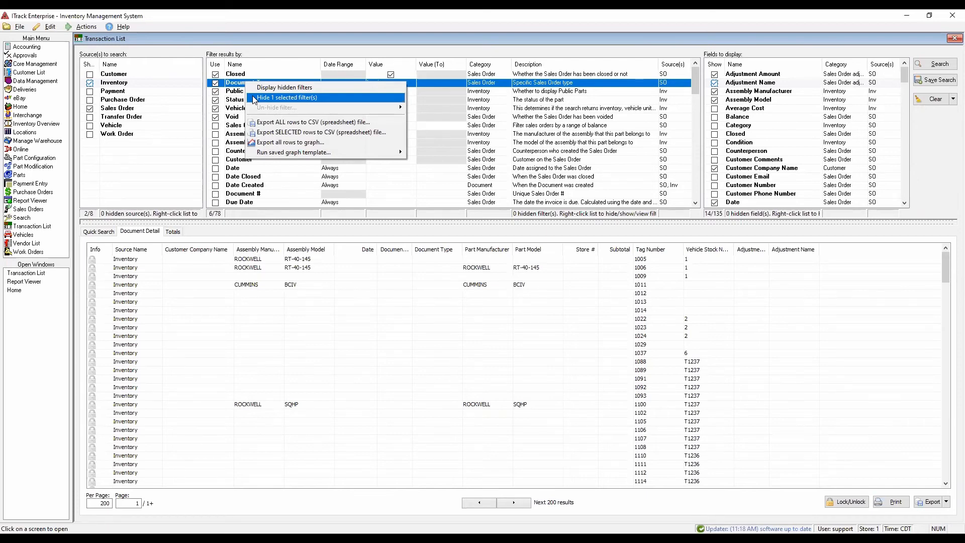
left_click(253, 97)
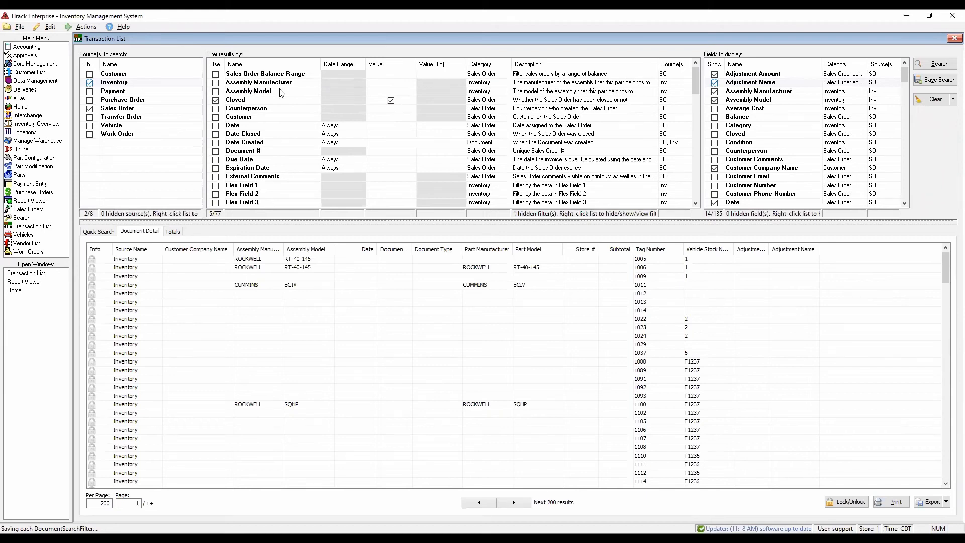
- Display the hidden filters, un-hide the Document Type filter, and check the hide options for the fields to display
right_click(277, 92)
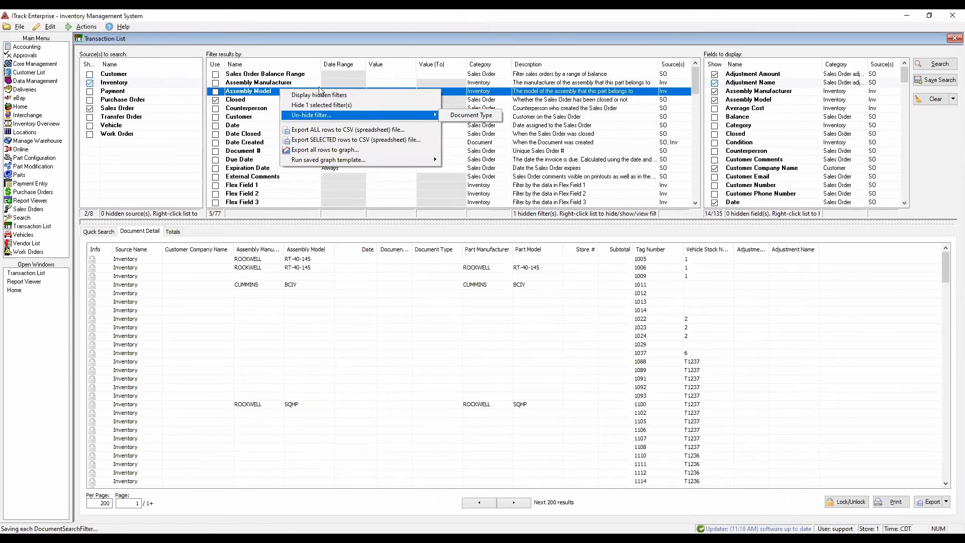
left_click(320, 94)
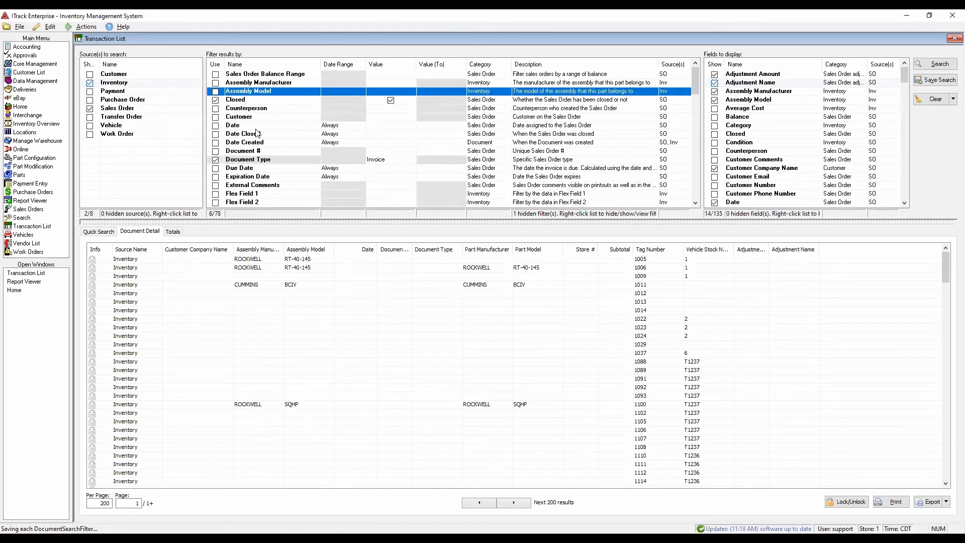
right_click(286, 100)
mouse_move(317, 126)
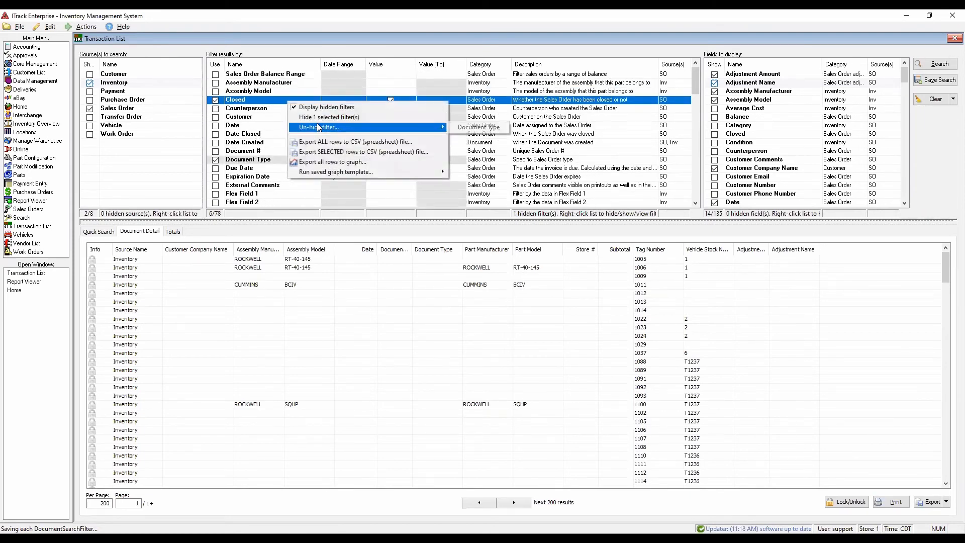
left_click(468, 128)
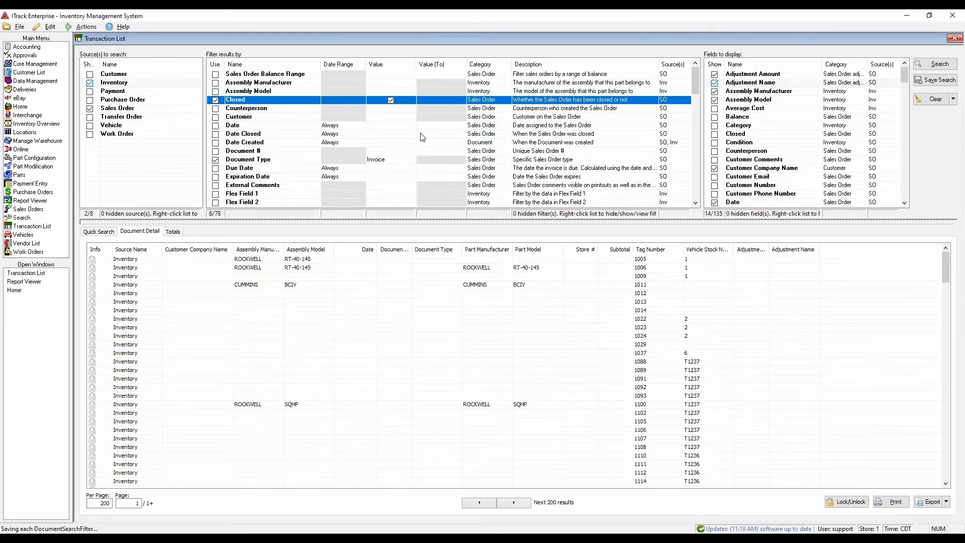
right_click(783, 152)
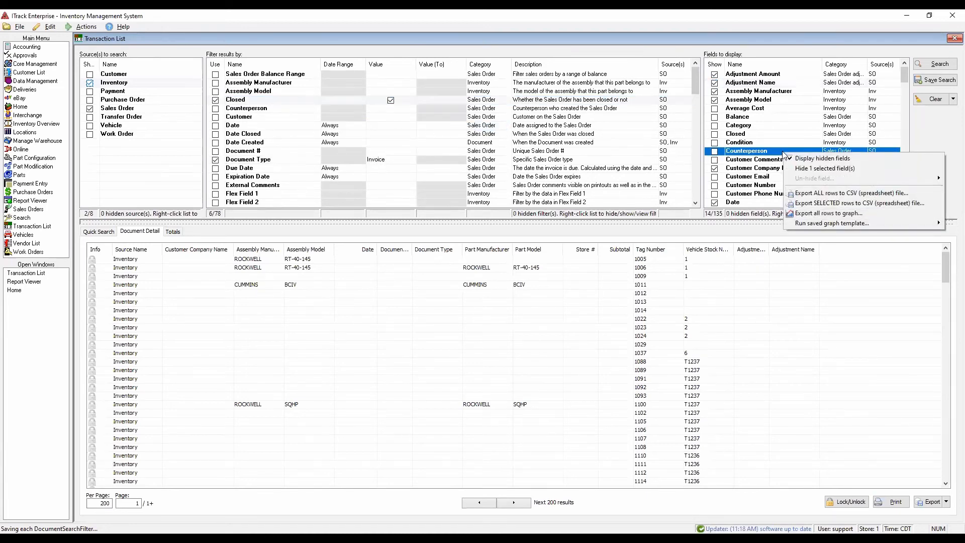
left_click(745, 365)
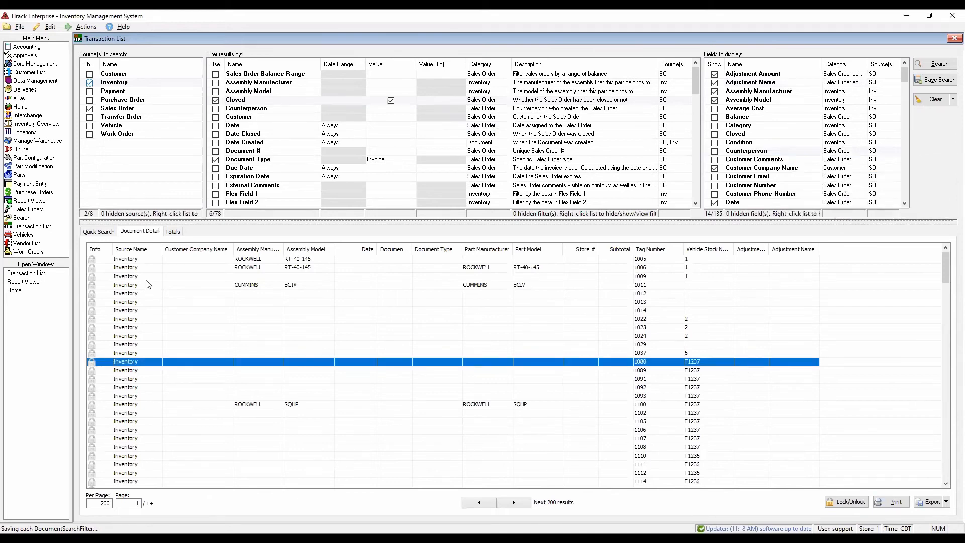
- Shrink the Adjustment Name column in the results until it collapses, and widen it again
left_click(98, 232)
left_click(140, 231)
mouse_move(821, 251)
left_mouse_down()
mouse_move(765, 255)
mouse_move(820, 251)
left_mouse_up()
right_click(796, 254)
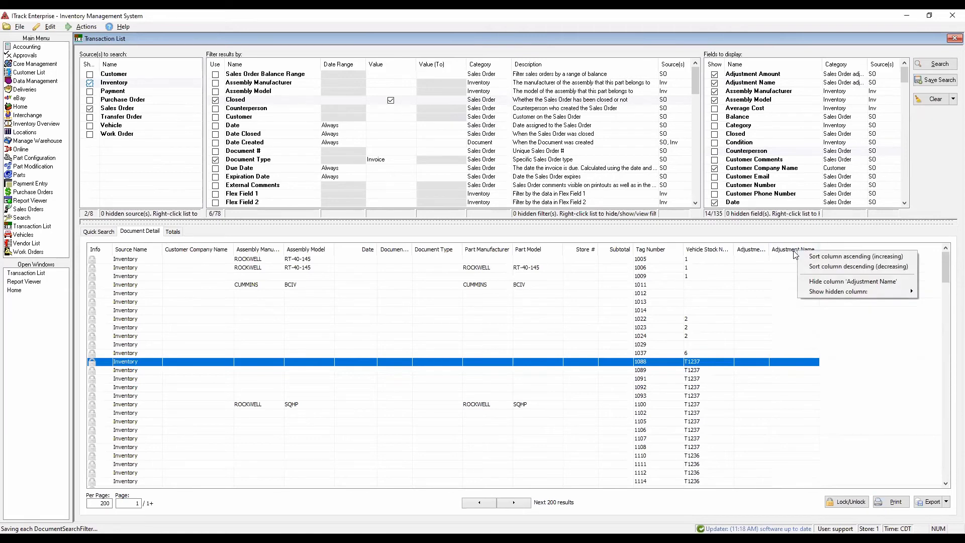
left_click(780, 285)
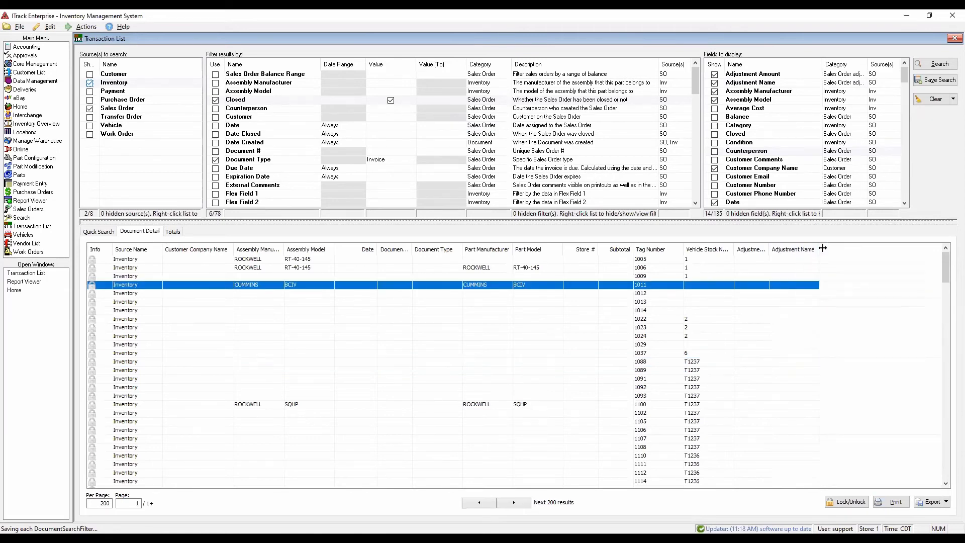
left_click_drag(820, 250, 758, 249)
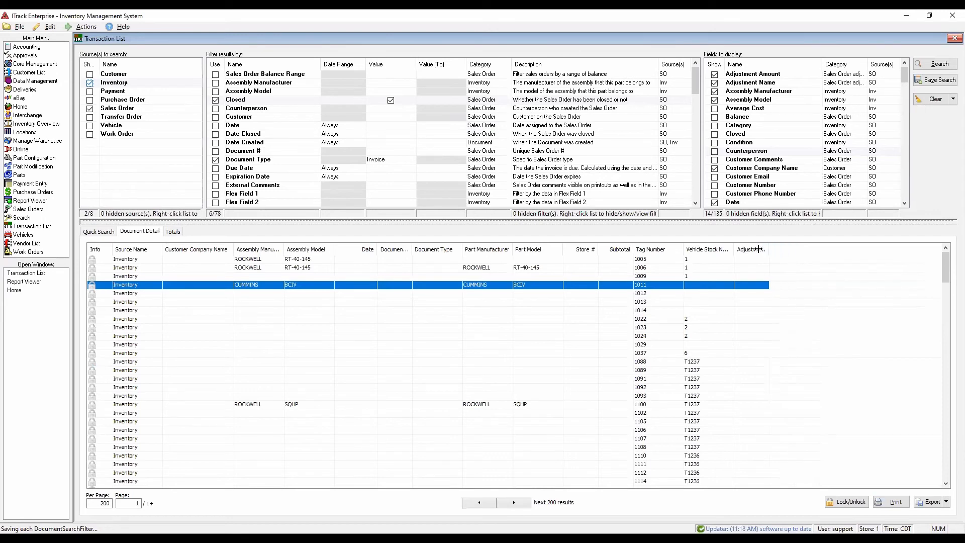
left_click_drag(760, 249, 817, 263)
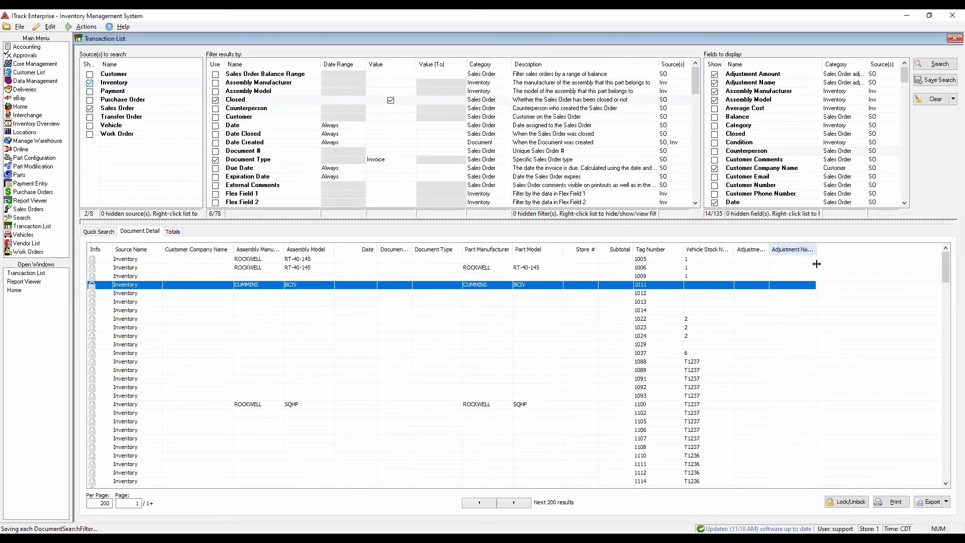
- Hide the Adjustment Name column in the results and show it again
right_click(800, 251)
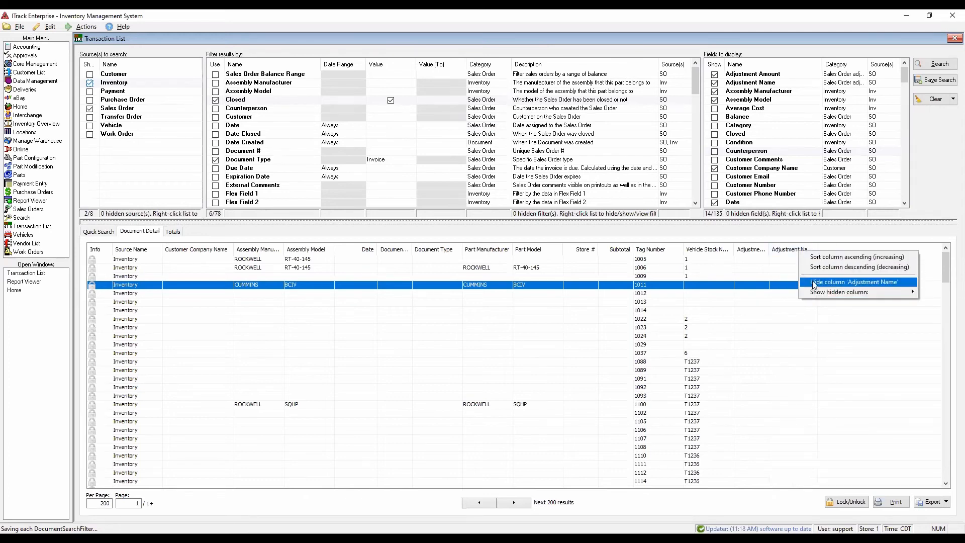
left_click(814, 282)
right_click(795, 253)
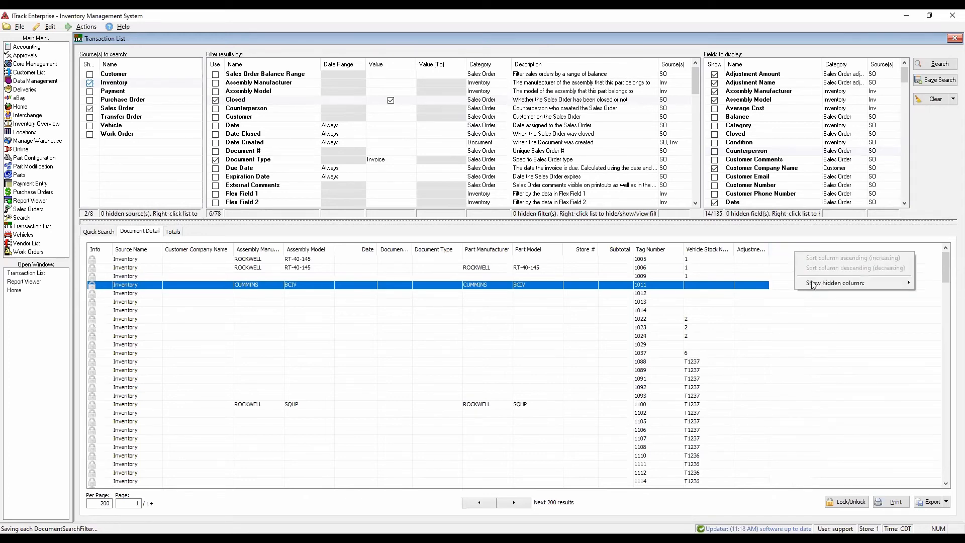
mouse_move(813, 284)
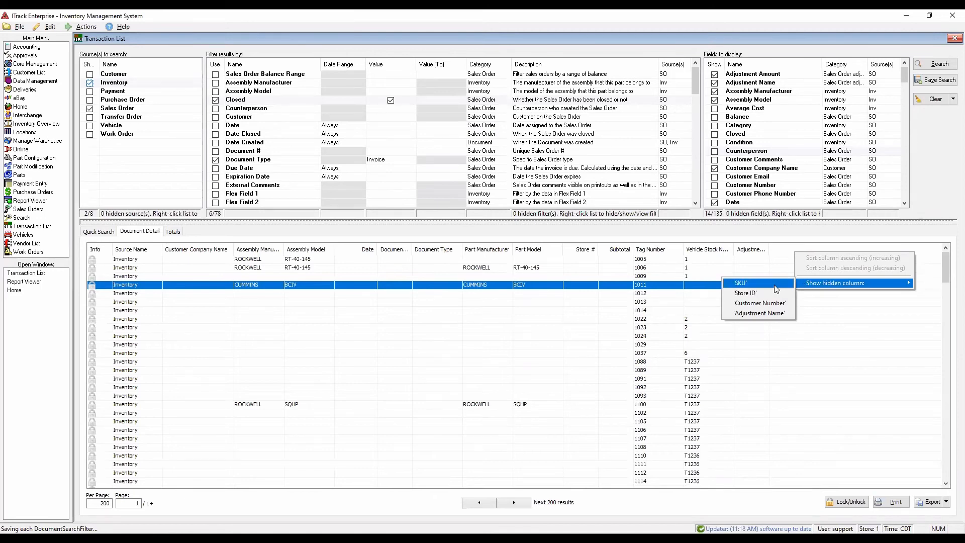
left_click(777, 315)
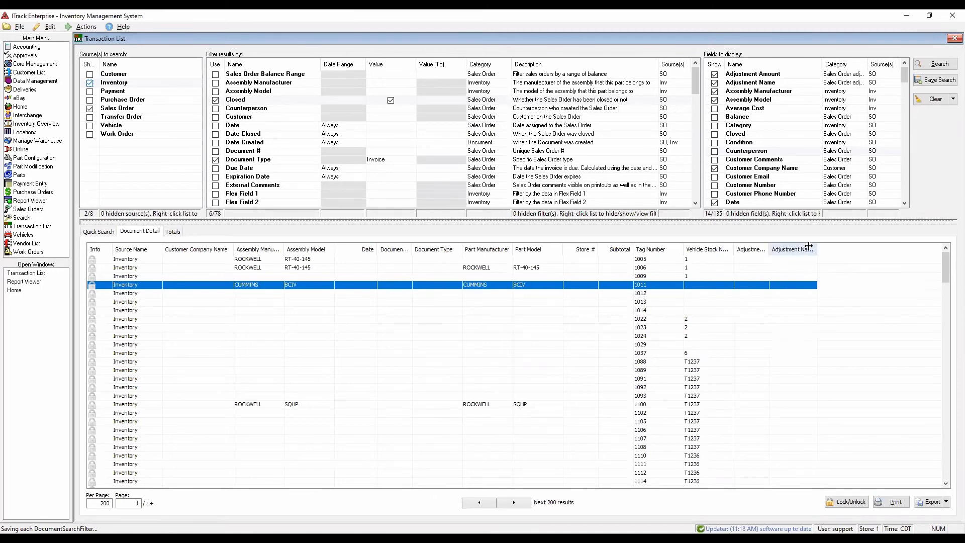
- Show the hidden SKU, Store ID and Customer Number columns in the results
right_click(833, 256)
mouse_move(848, 283)
left_click(777, 280)
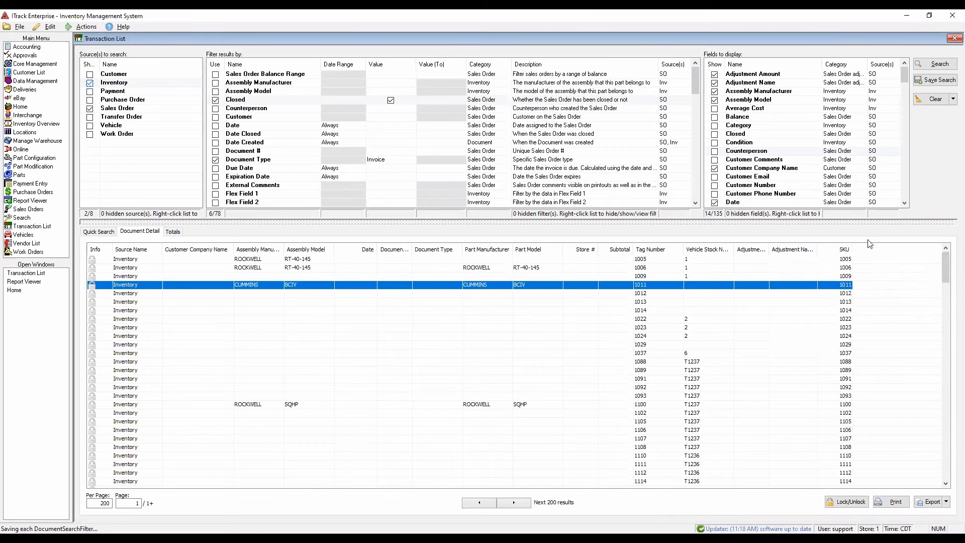
right_click(873, 253)
mouse_move(881, 280)
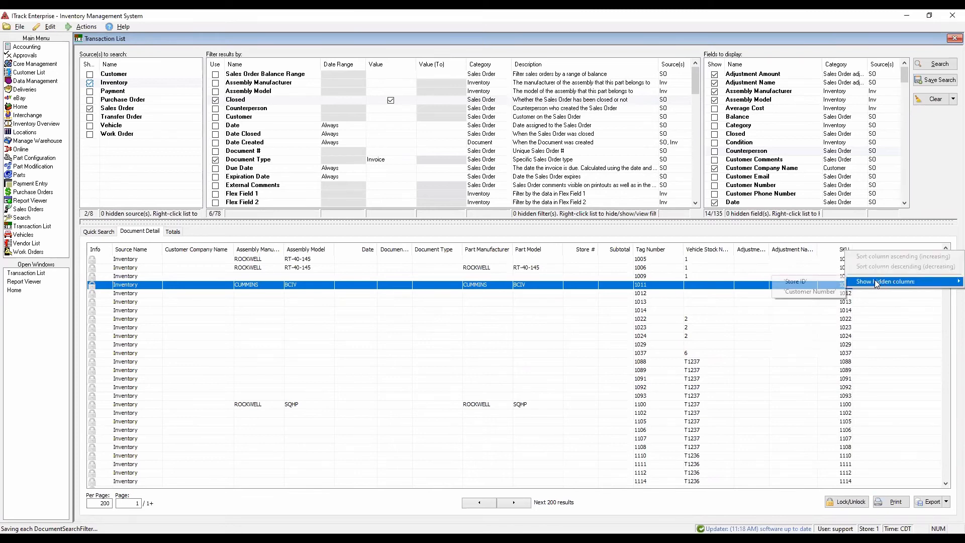
left_click(834, 285)
right_click(907, 252)
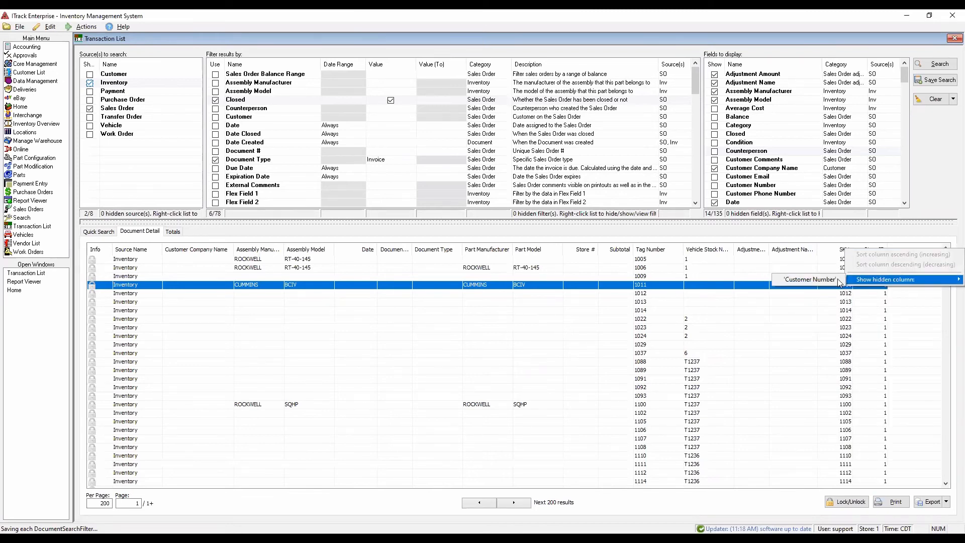
left_click(838, 281)
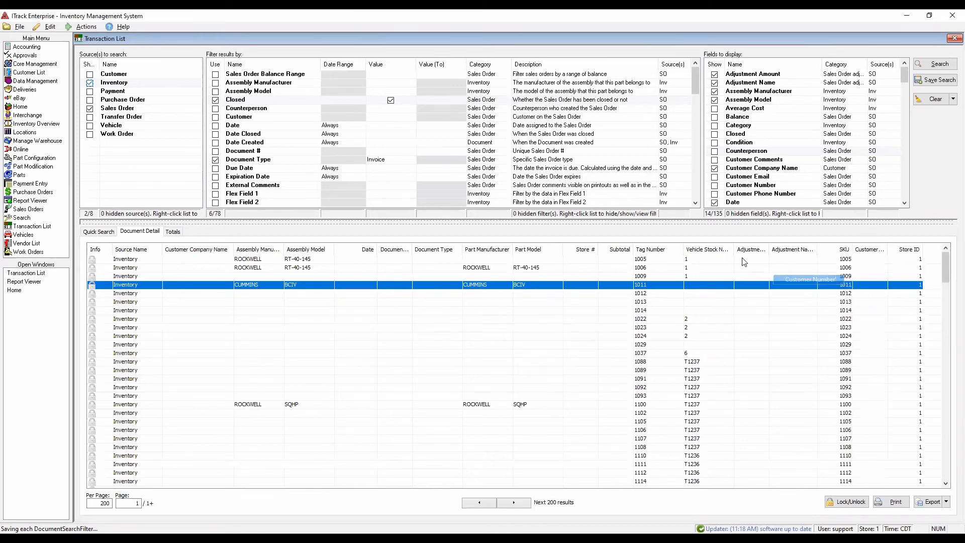
- Run the stored search for closed, non-void invoices by a single counterperson
left_click(104, 231)
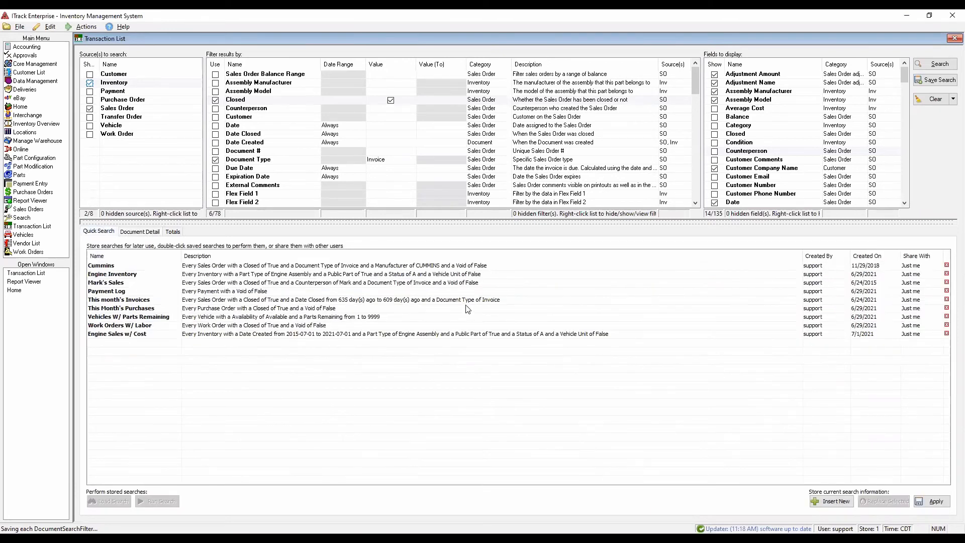
left_click(118, 282)
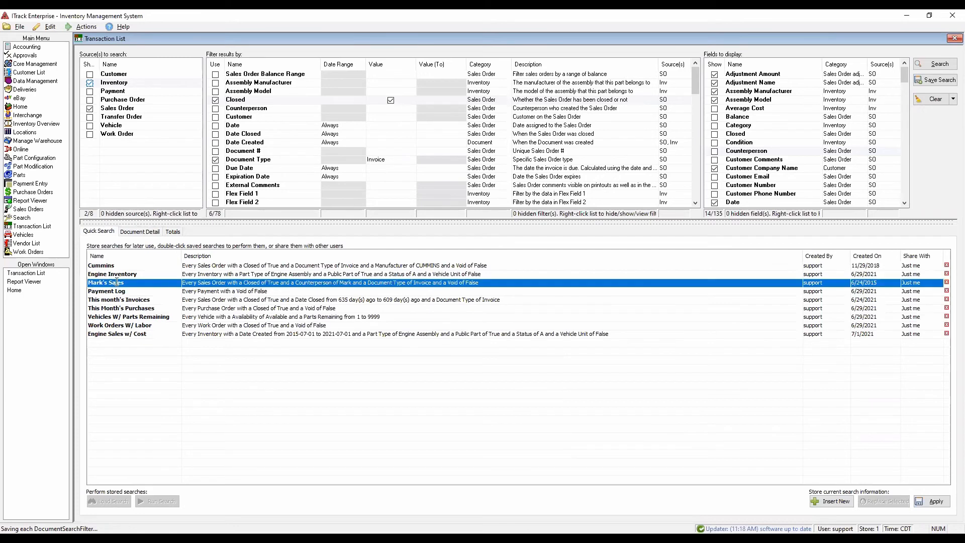
double_click(117, 282)
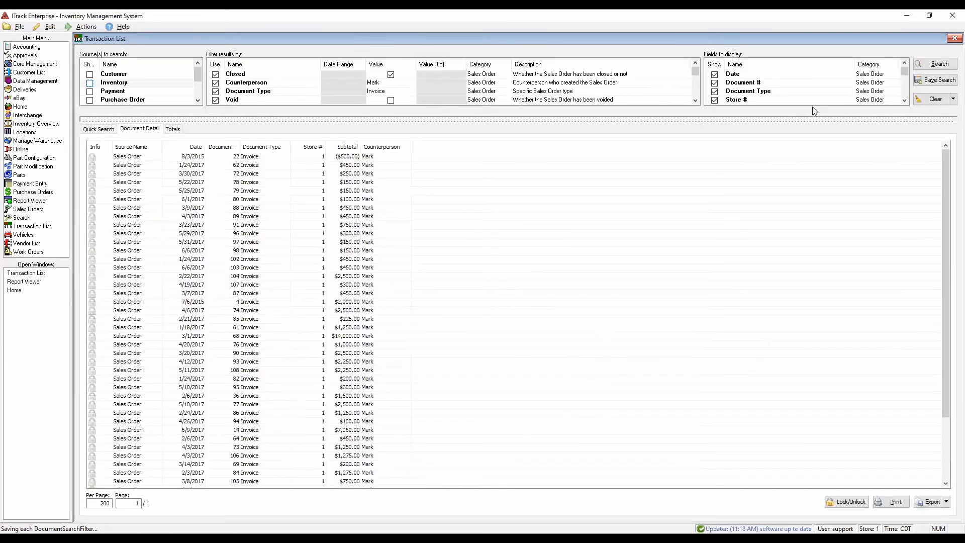
- Enlarge the criteria area, add Customer Company Name to the displayed fields and rerun the counterperson sales search
left_click_drag(784, 119, 743, 179)
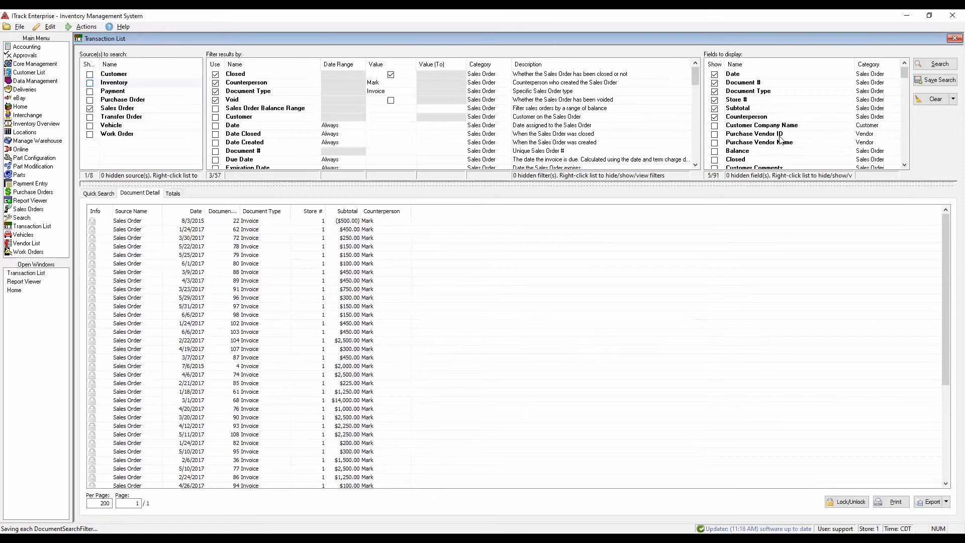
left_click(715, 126)
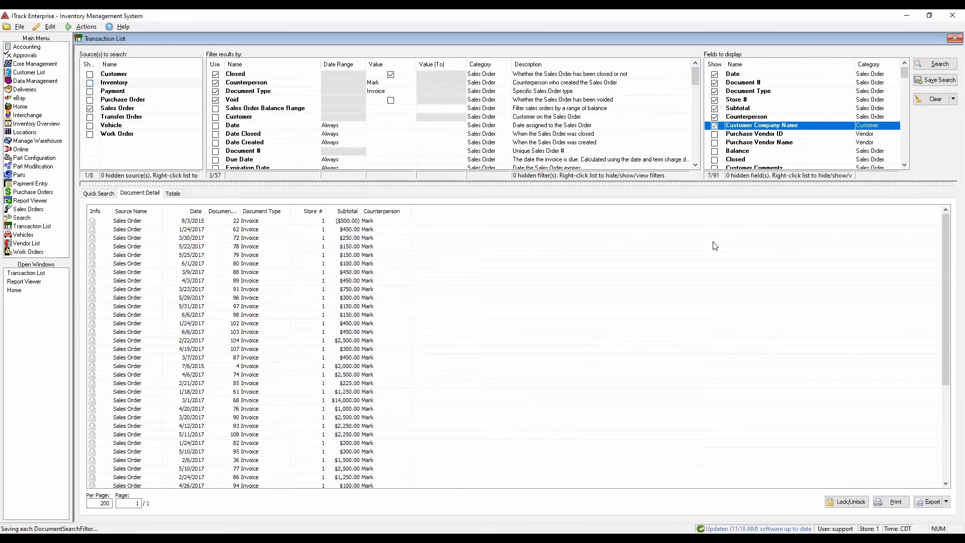
left_click(939, 65)
scroll(421, 282, "down", 3)
scroll(420, 281, "up", 3)
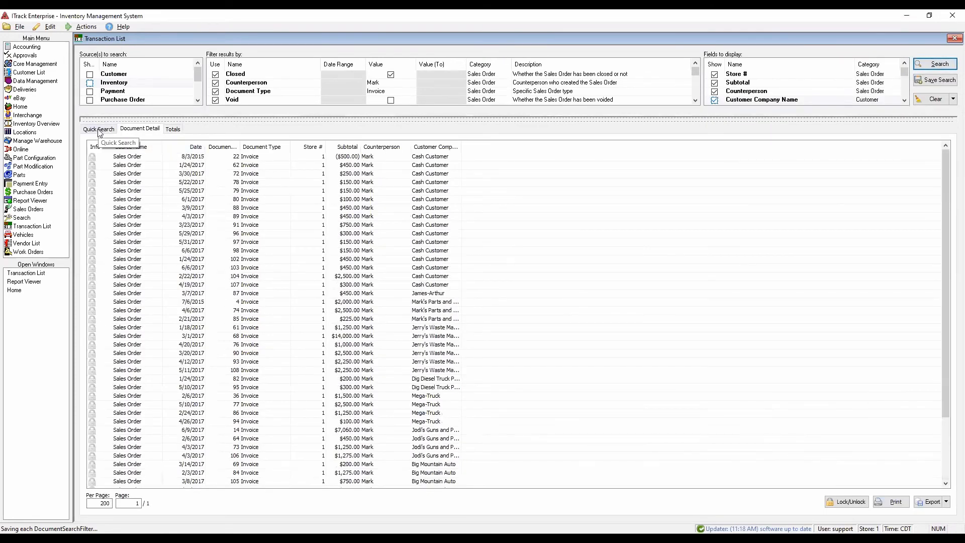
- Overwrite the stored counterperson sales search with the current criteria and save the changes to the stored searches
left_click_drag(435, 119, 446, 178)
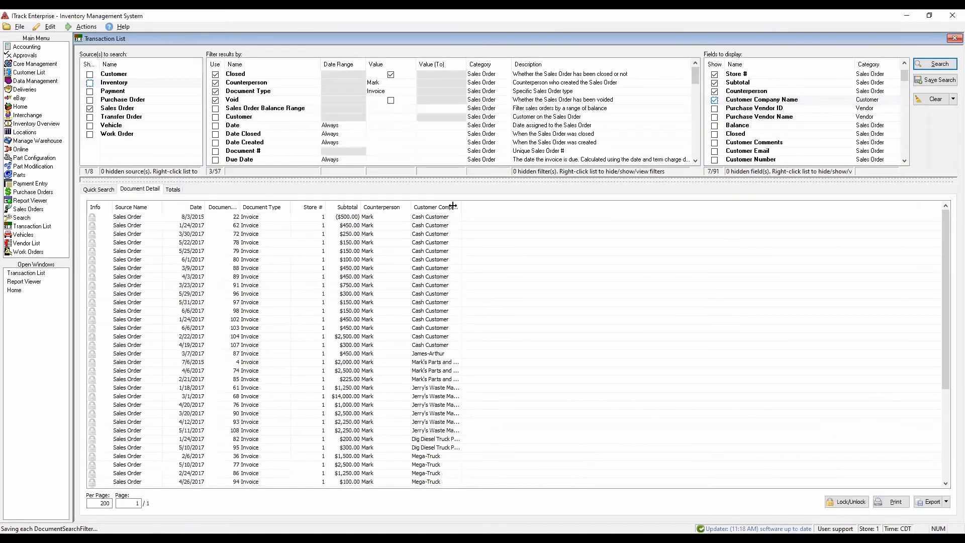
left_click(108, 192)
left_click(124, 240)
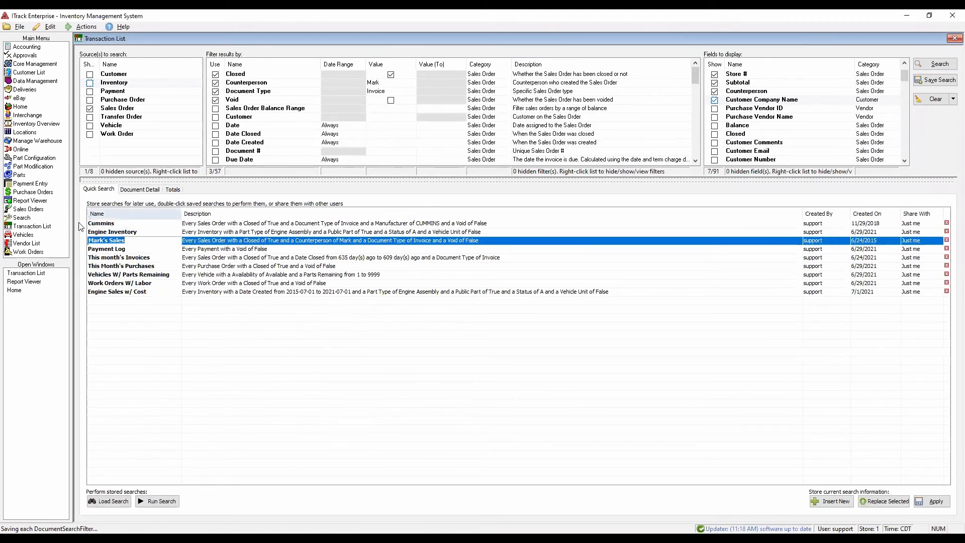
left_click(889, 501)
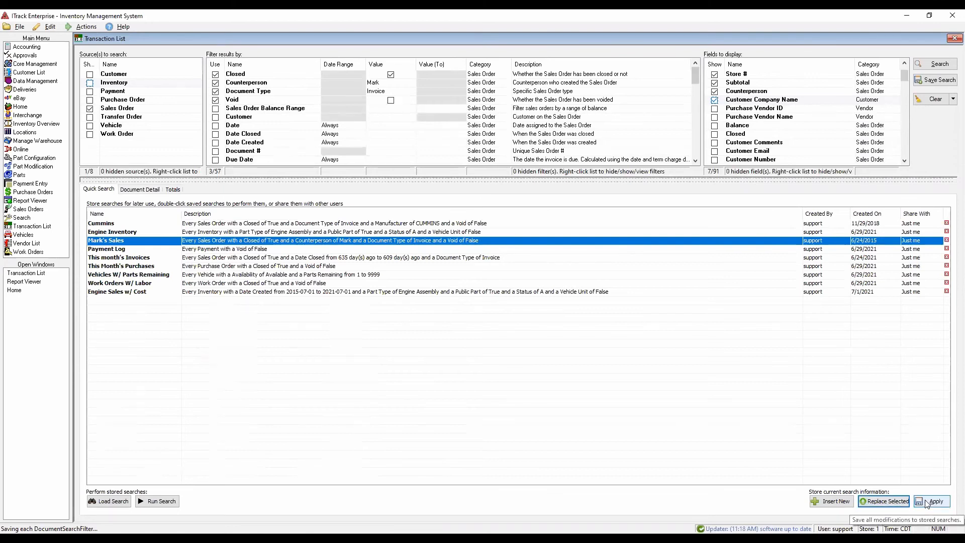
left_click(149, 250)
- Try changing the description of the stored counterperson sales search to "Stuff", and open its name for editing
left_click(143, 240)
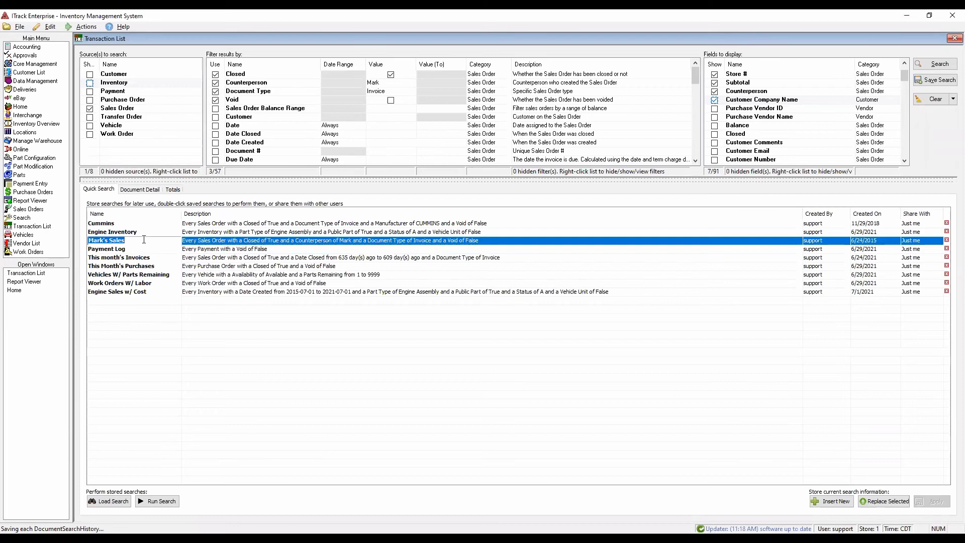
left_click(236, 241)
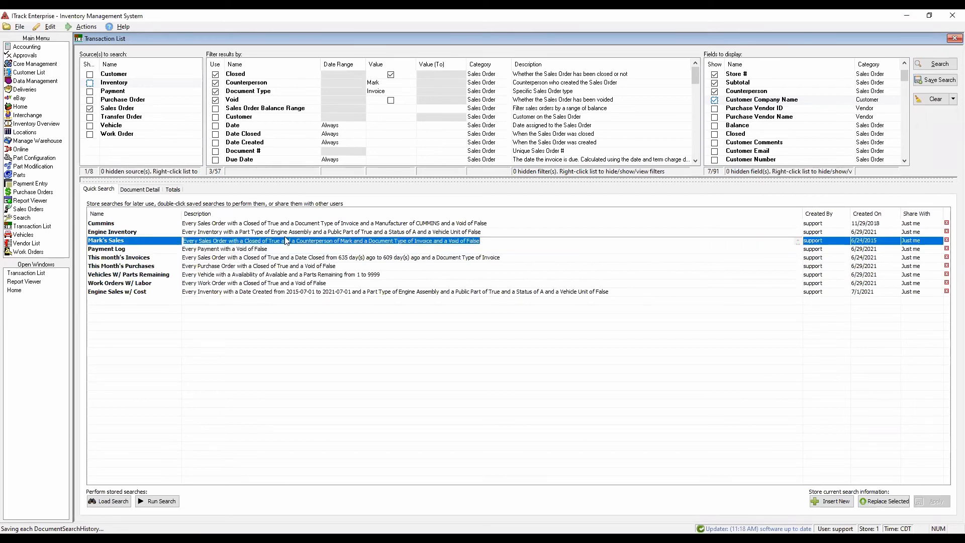
type("Stuff")
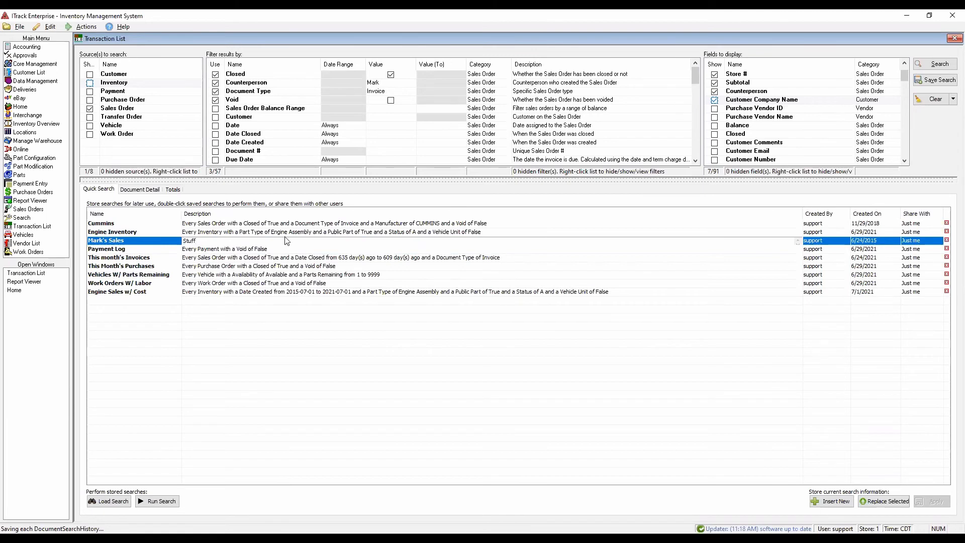
key("Escape")
left_click(155, 240)
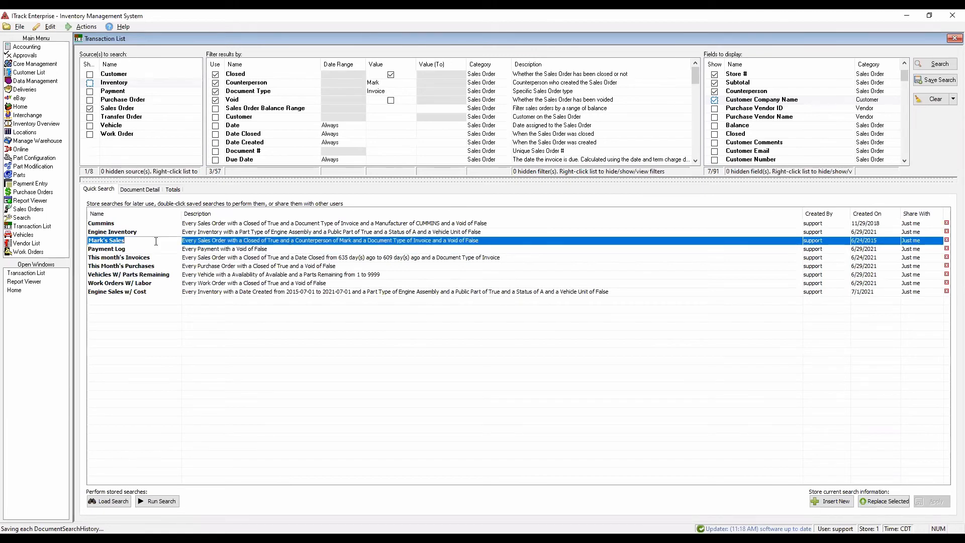
left_click(518, 388)
- Check the sharing choices of the stored counterperson sales search and enlarge the criteria area above the stored searches
left_click(815, 245)
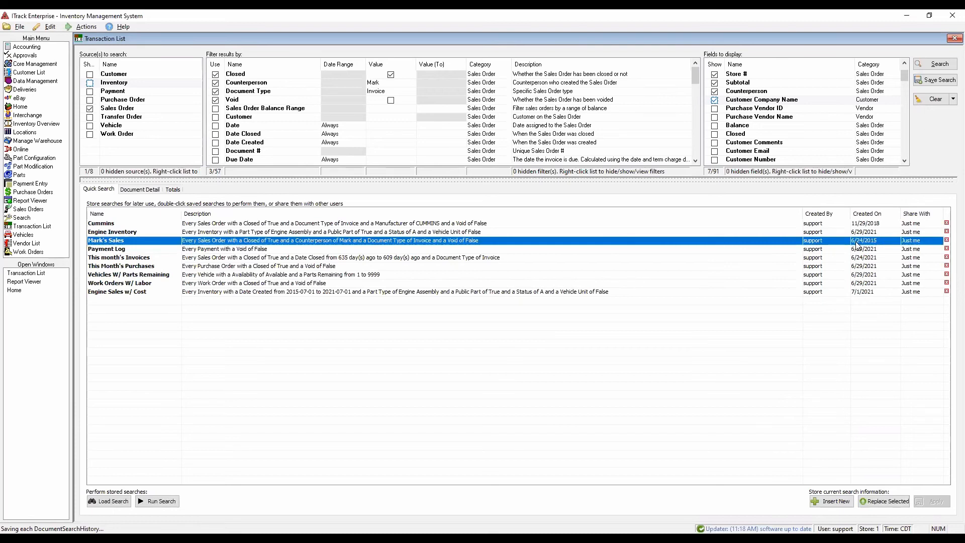
left_click(920, 241)
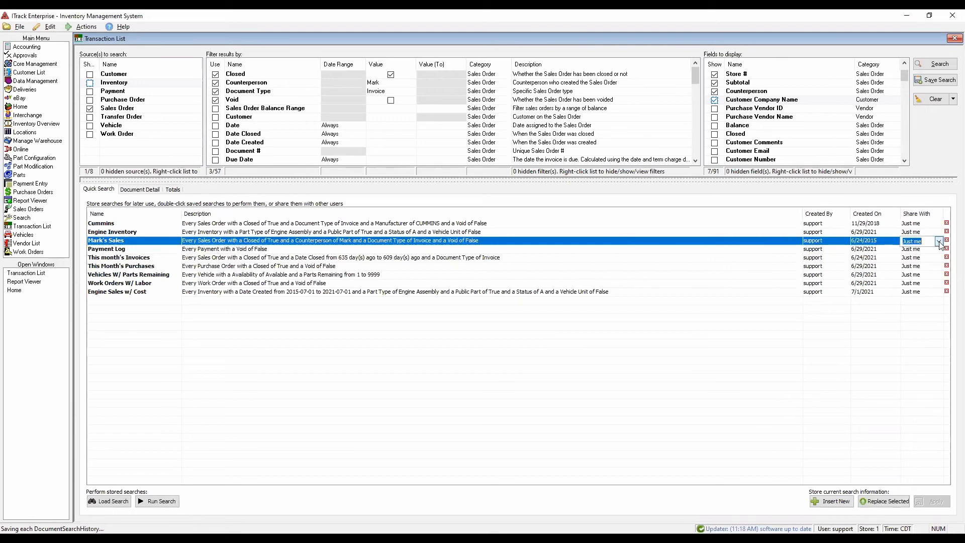
left_click(937, 242)
left_click(572, 401)
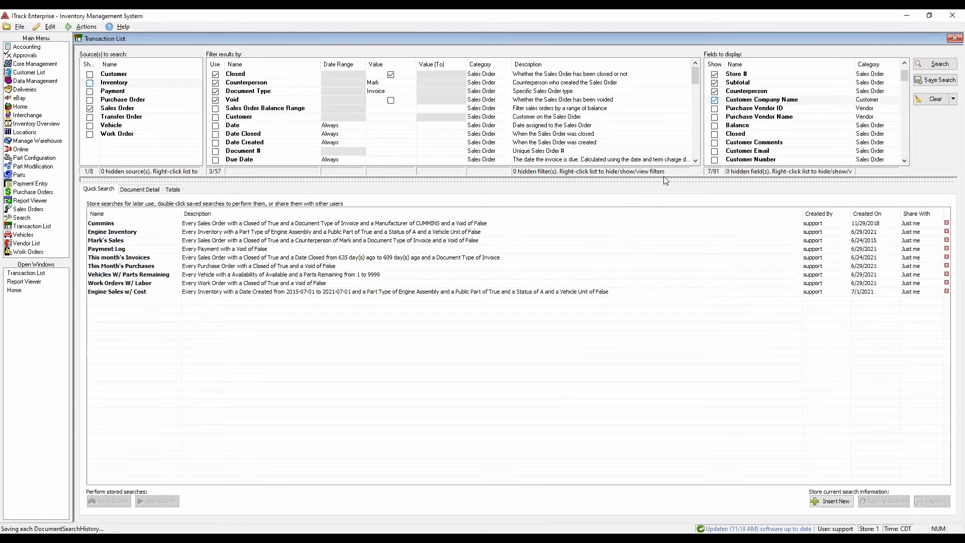
left_click_drag(664, 177, 664, 210)
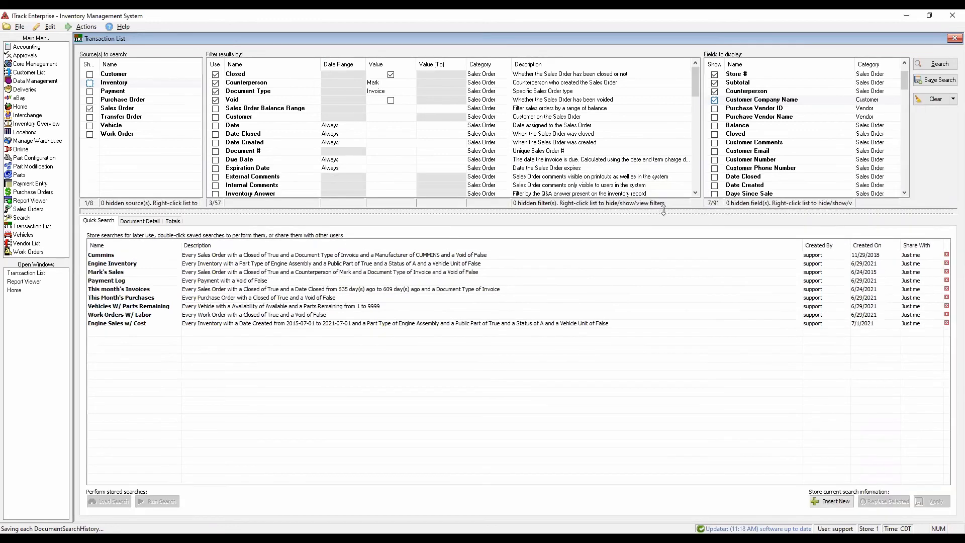
- Look through the fields available for display and check the value of the Closed filter
scroll(829, 118, "down", 12)
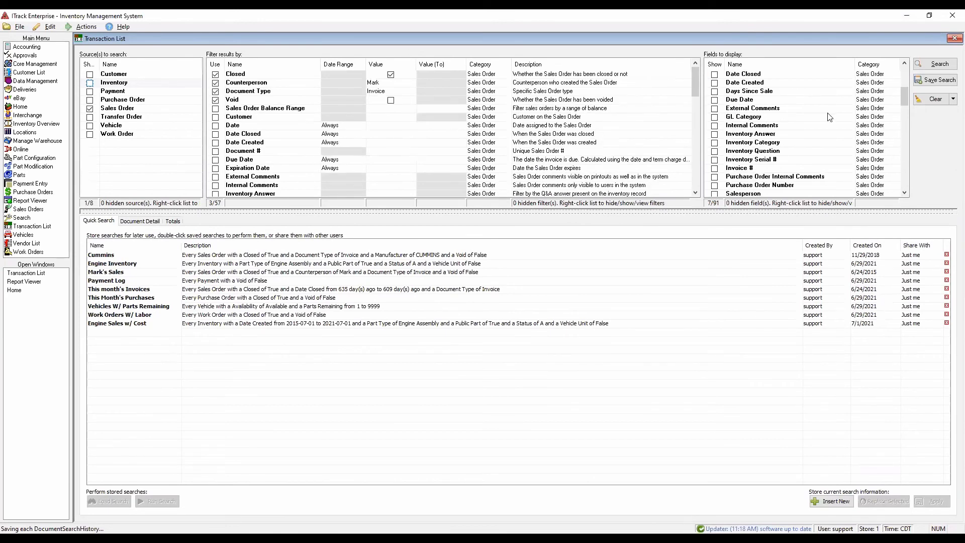
scroll(829, 119, "down", 11)
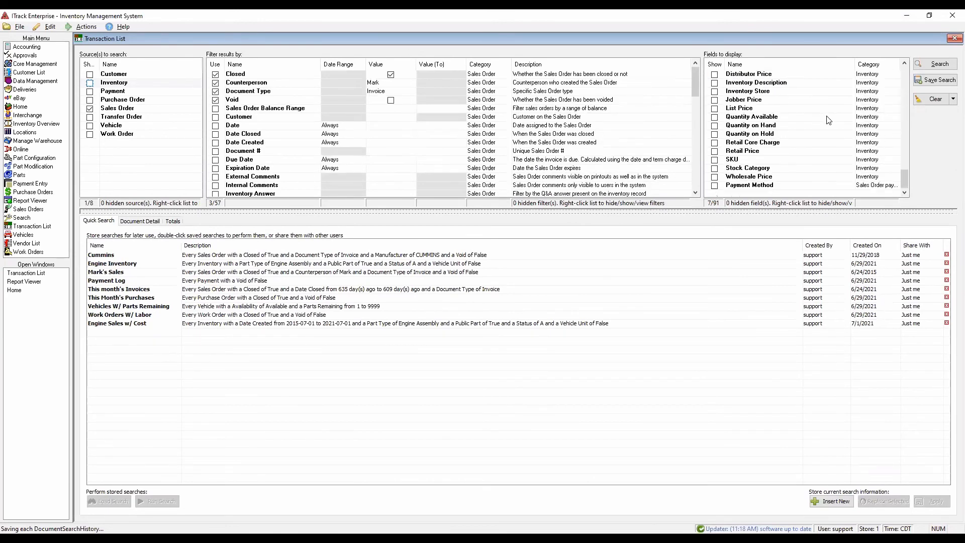
scroll(815, 96, "up", 20)
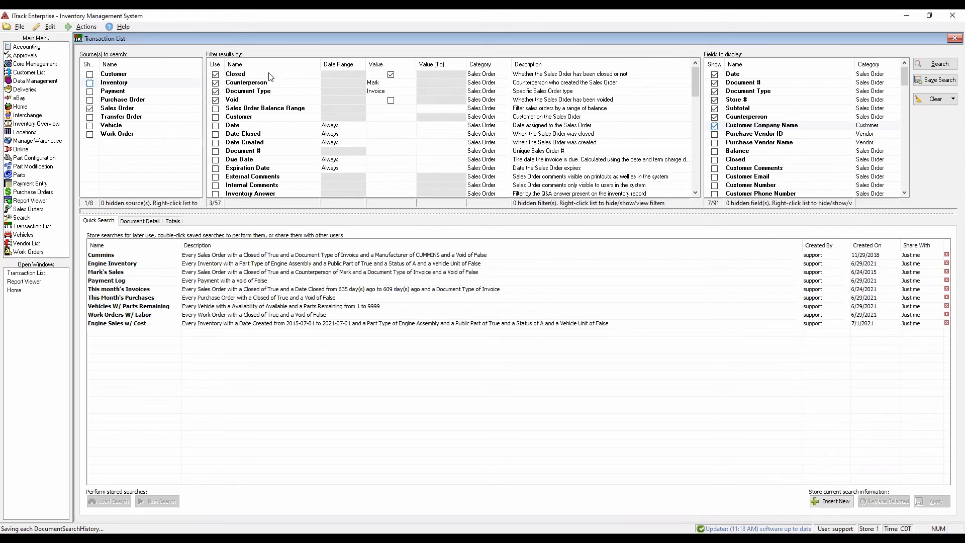
left_click(390, 75)
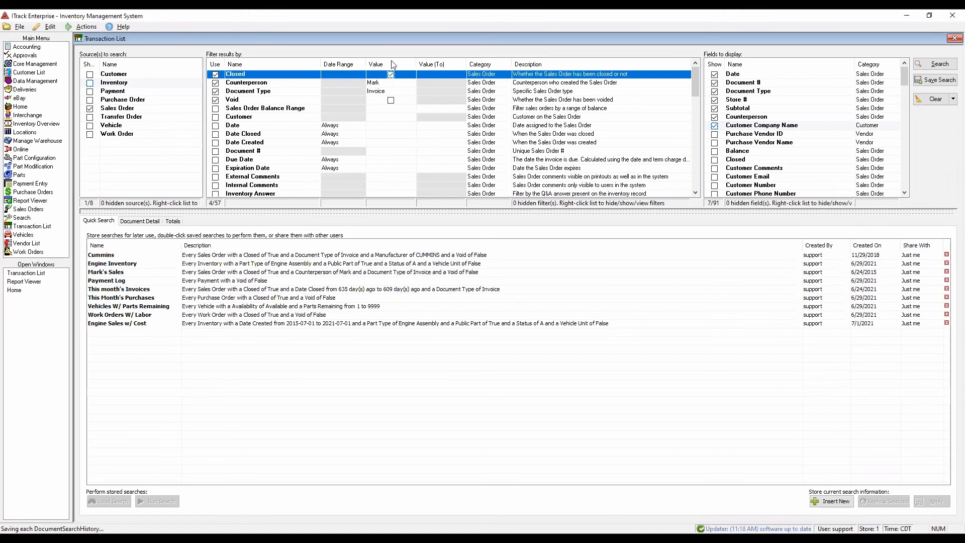
left_click(390, 75)
- Look through the people available as values for the Counterperson filter without changing the selection
left_click(408, 84)
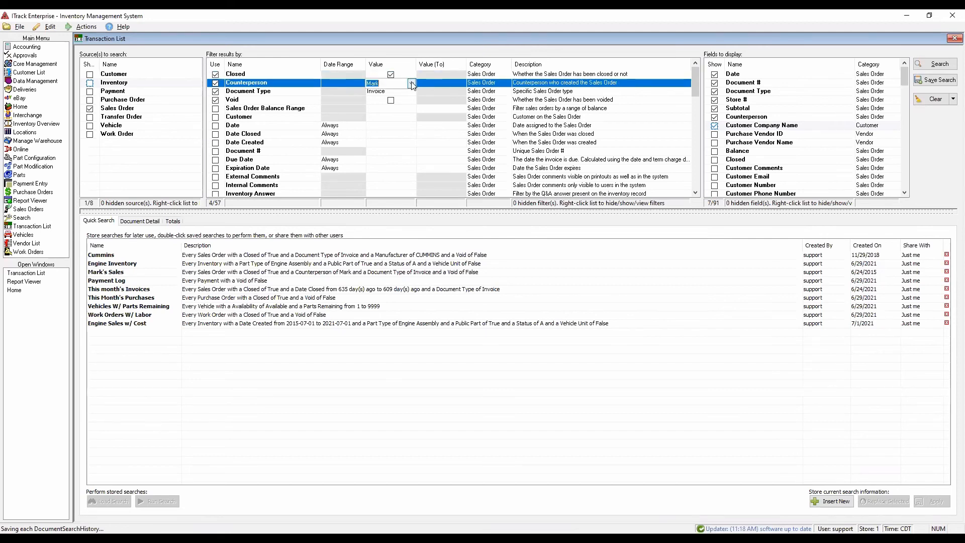
left_click(411, 84)
scroll(387, 151, "down", 2)
scroll(386, 158, "up", 2)
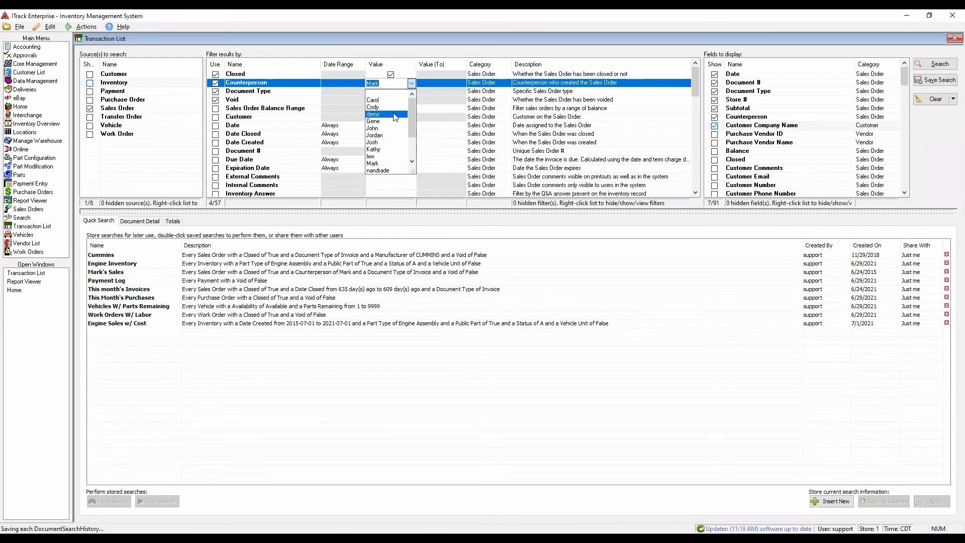
scroll(395, 117, "down", 2)
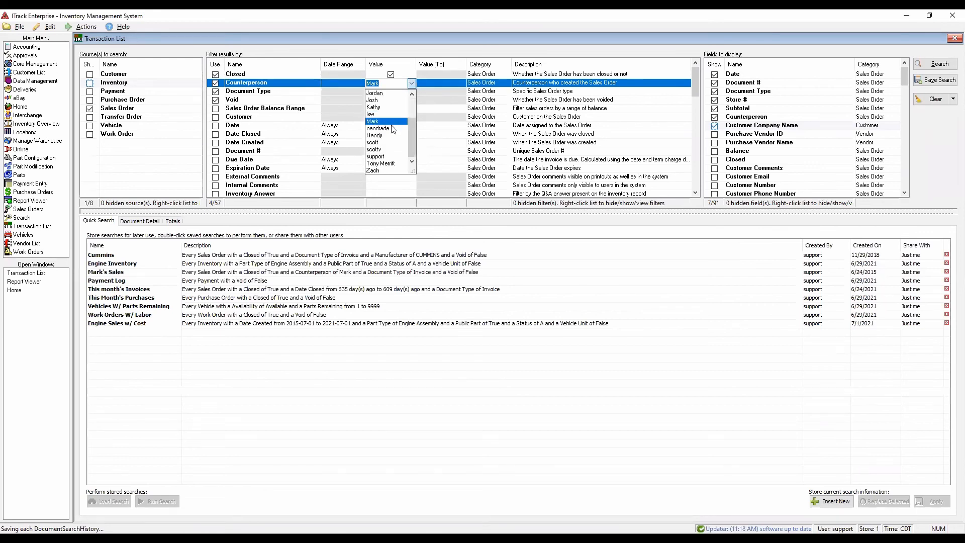
left_click(589, 259)
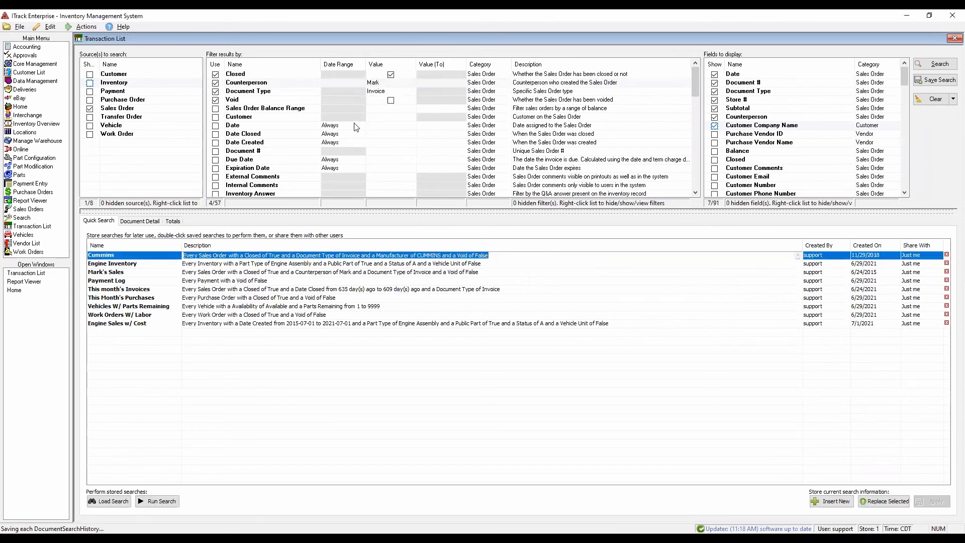
- Review the sales order types offered by the Document Type filter without picking another one
left_click(400, 92)
left_click(382, 144)
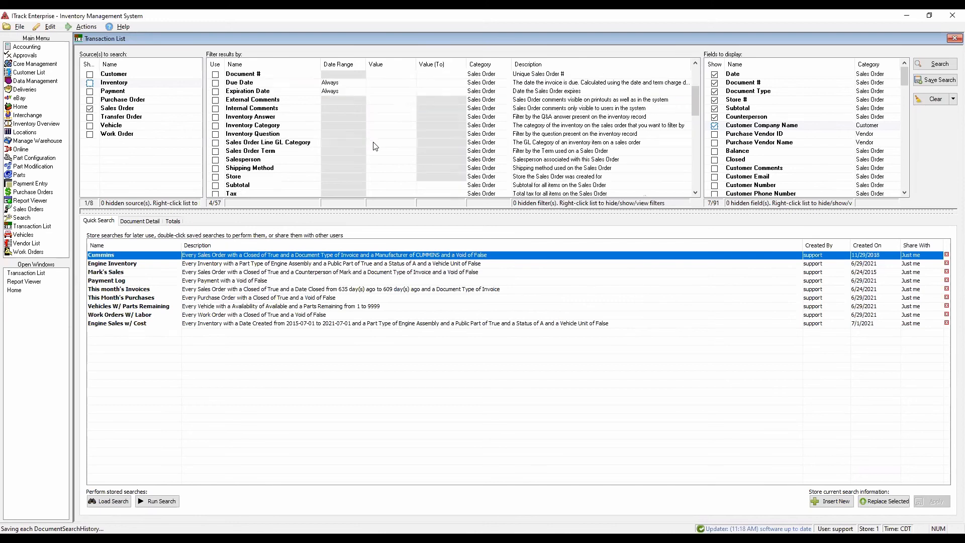
left_click(413, 94)
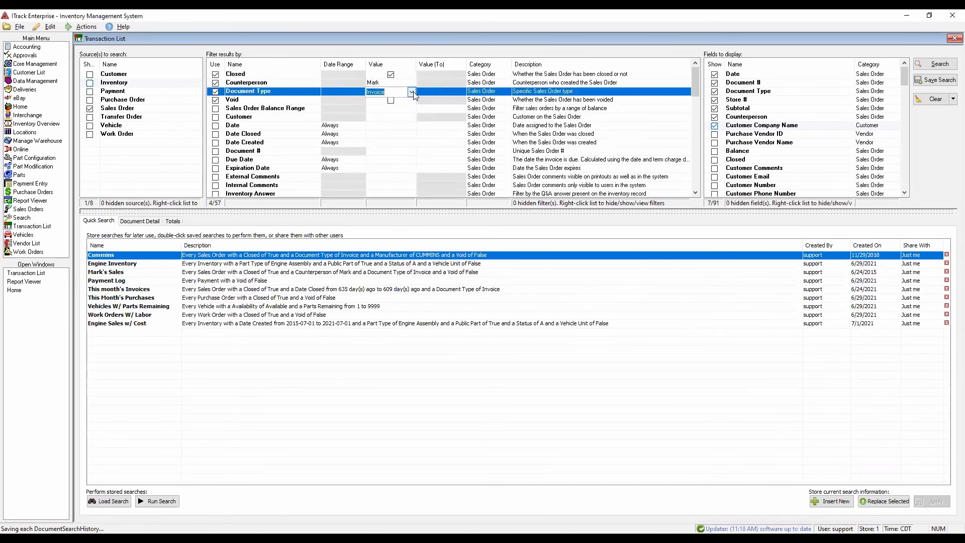
left_click(412, 93)
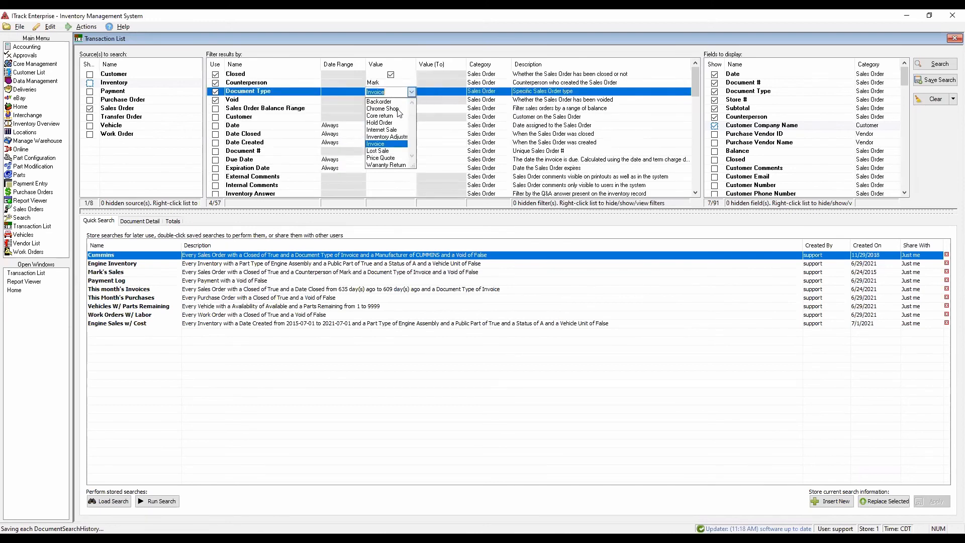
left_click(435, 135)
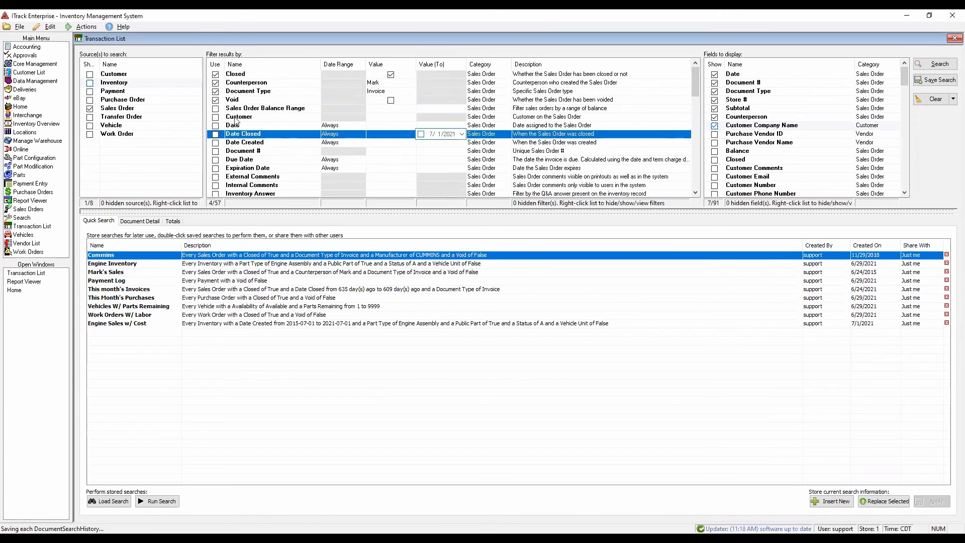
- Enable the Sales Order Balance Range filter and set its range from $200.00 to $500.00
left_click(216, 108)
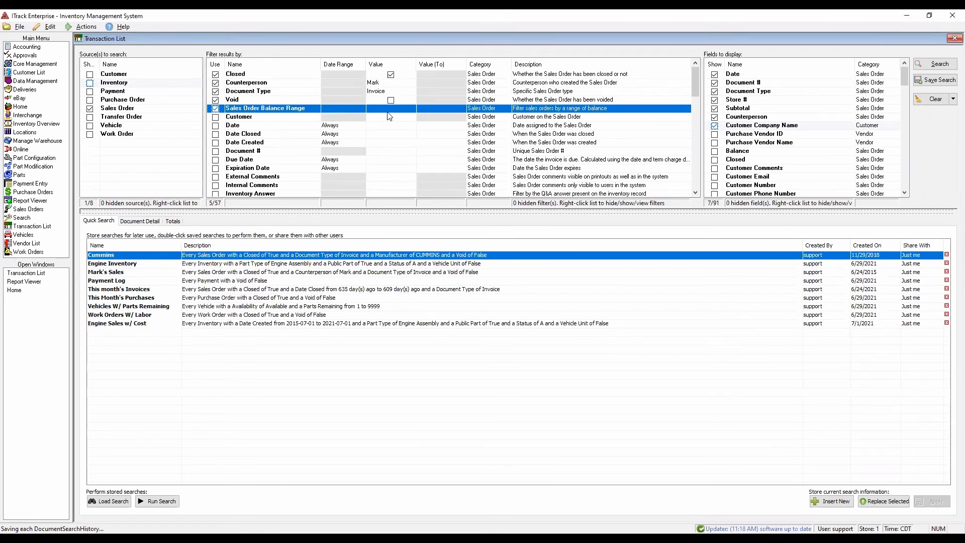
left_click(136, 222)
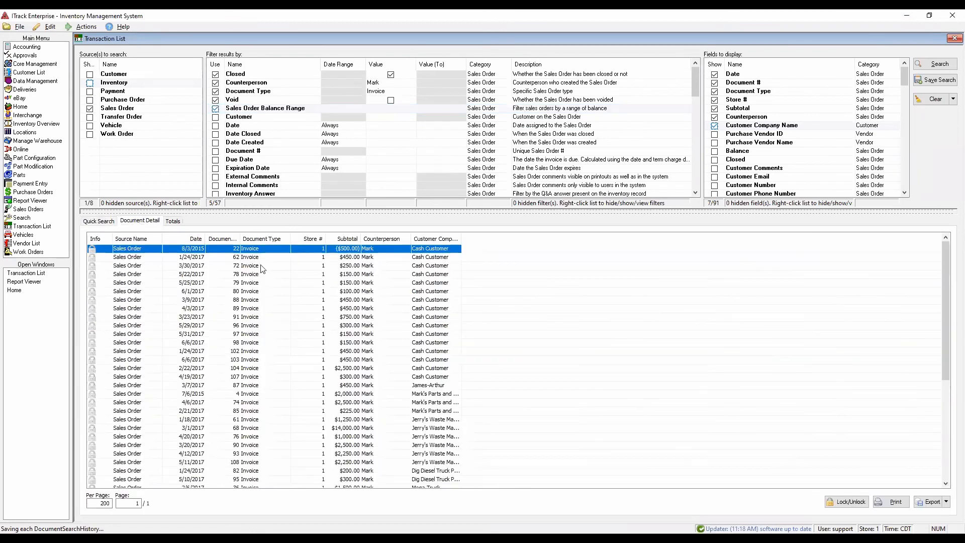
left_click(381, 108)
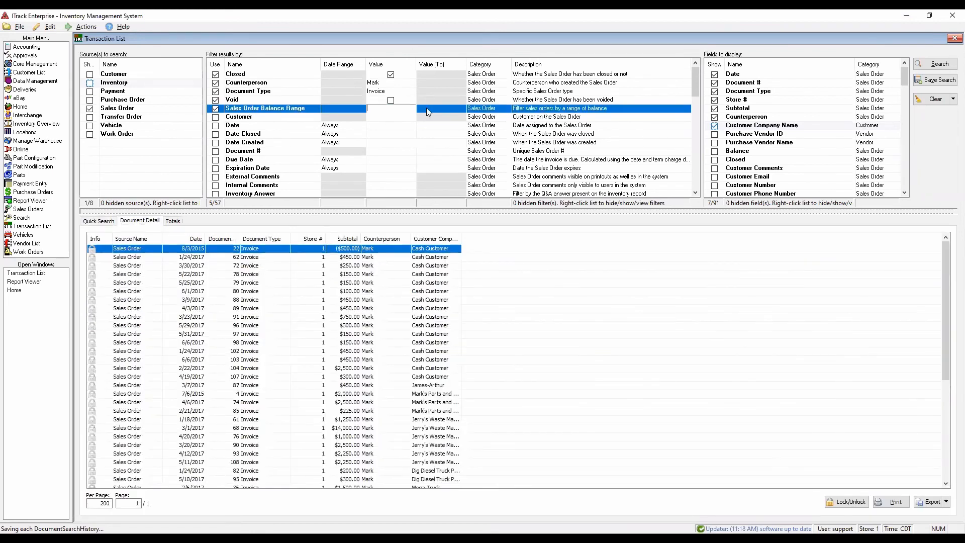
type("200")
left_click(456, 109)
type("500")
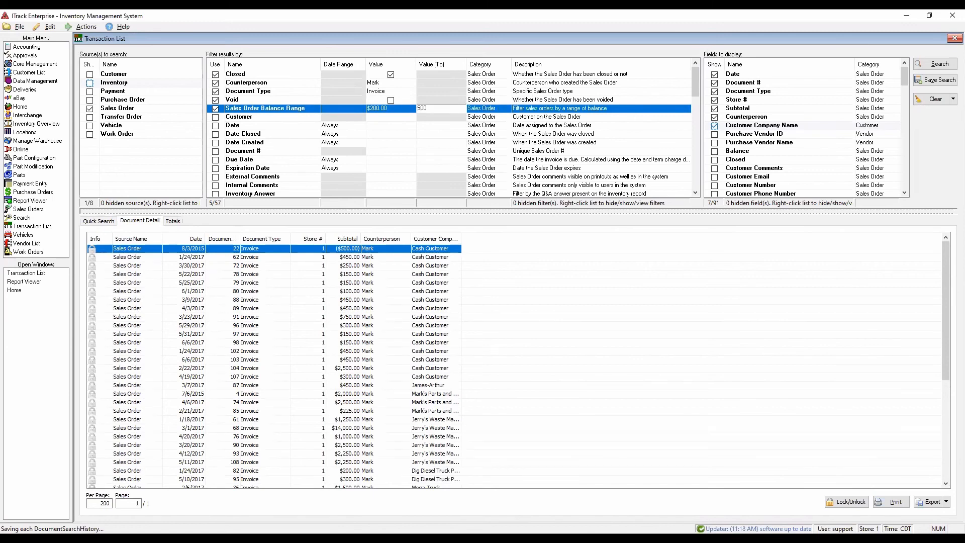
left_click(390, 144)
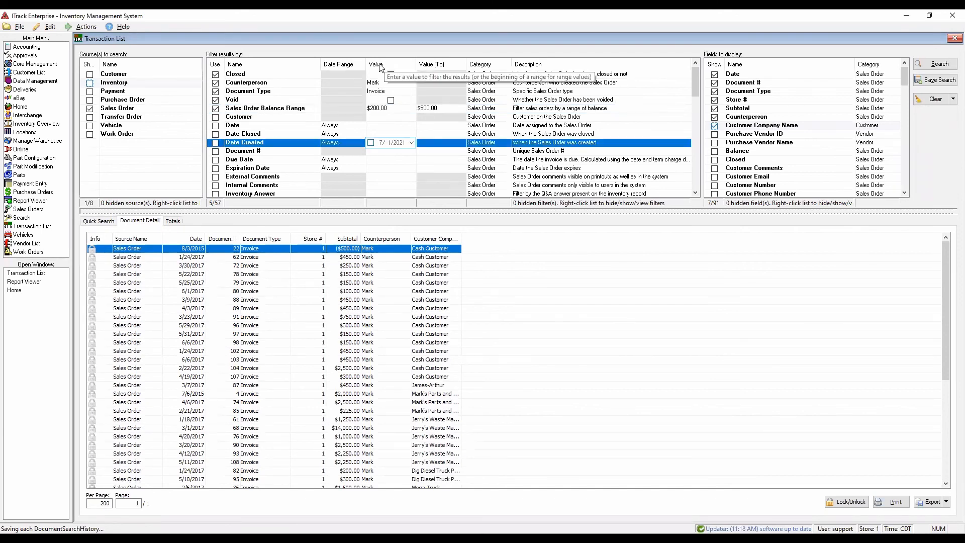
- Run the search with Balance added to the displayed fields and enlarge the criteria area
left_click(939, 67)
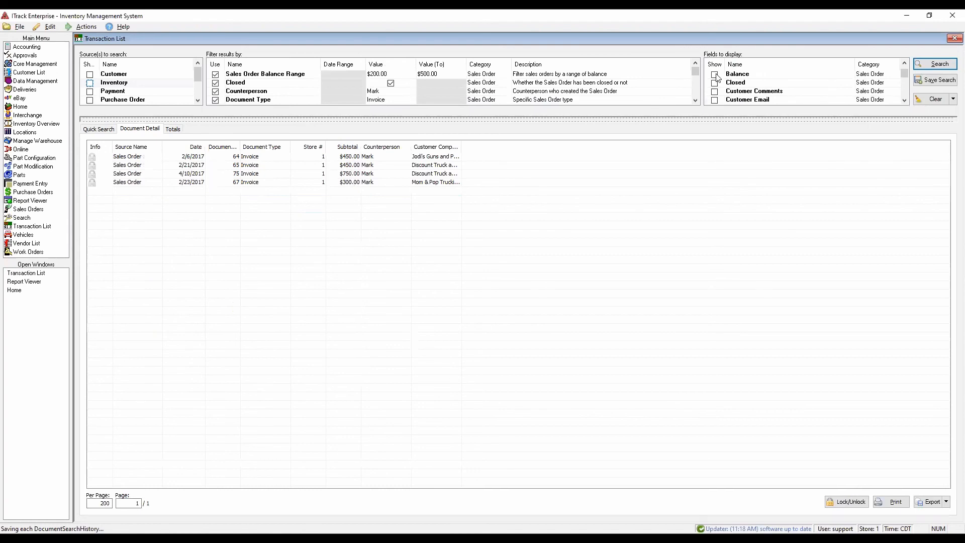
left_click(715, 76)
left_click(945, 61)
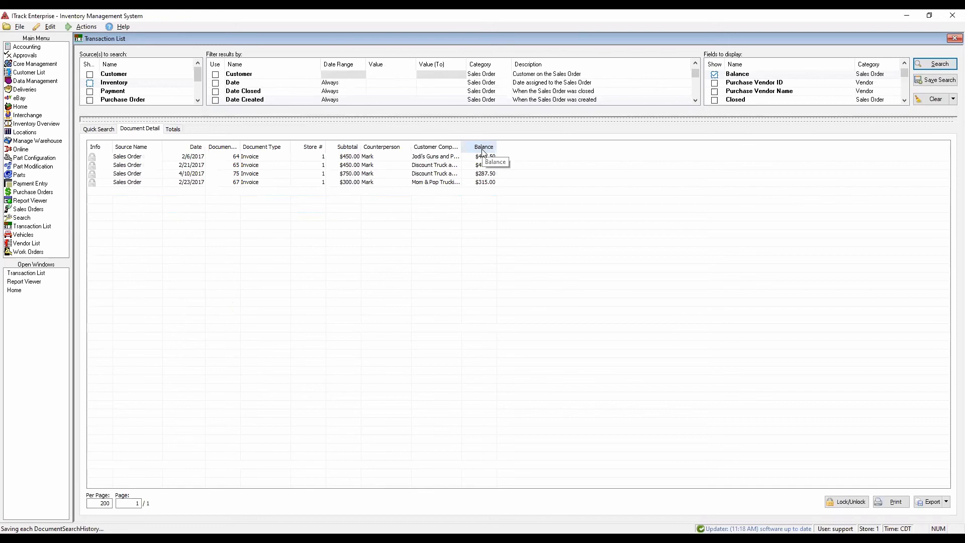
left_click_drag(481, 119, 482, 170)
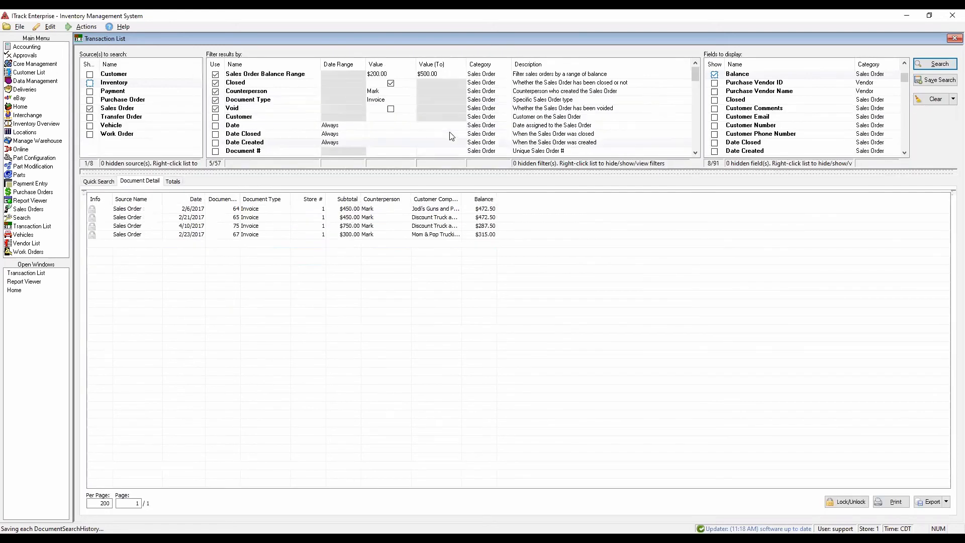
- Turn off the Sales Order Balance Range filter and enable the Date Closed filter with the This Month range
left_click(384, 73)
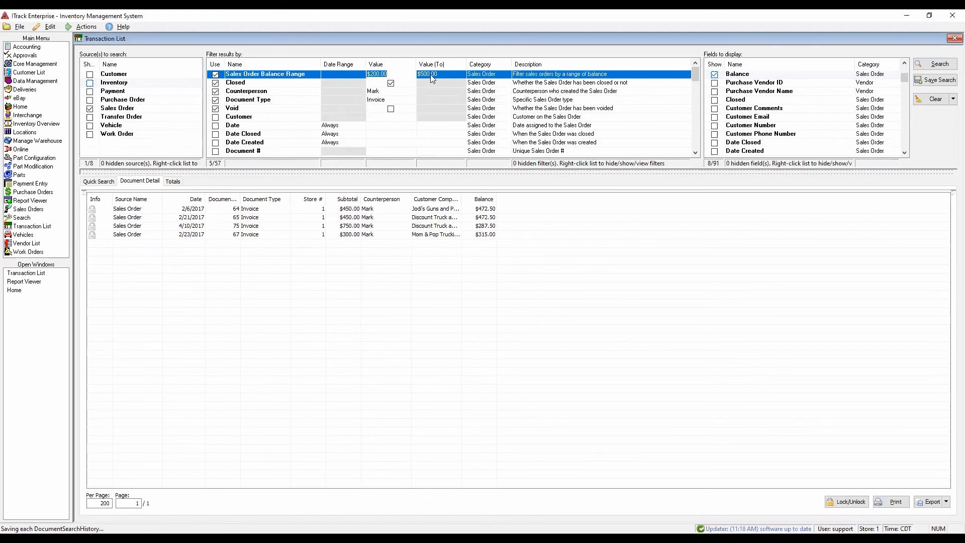
left_click(216, 74)
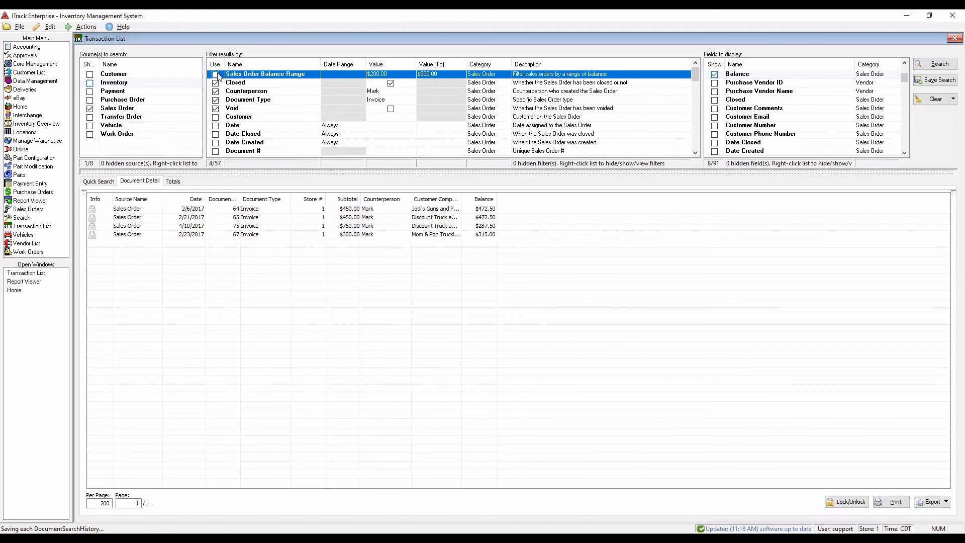
left_click(217, 135)
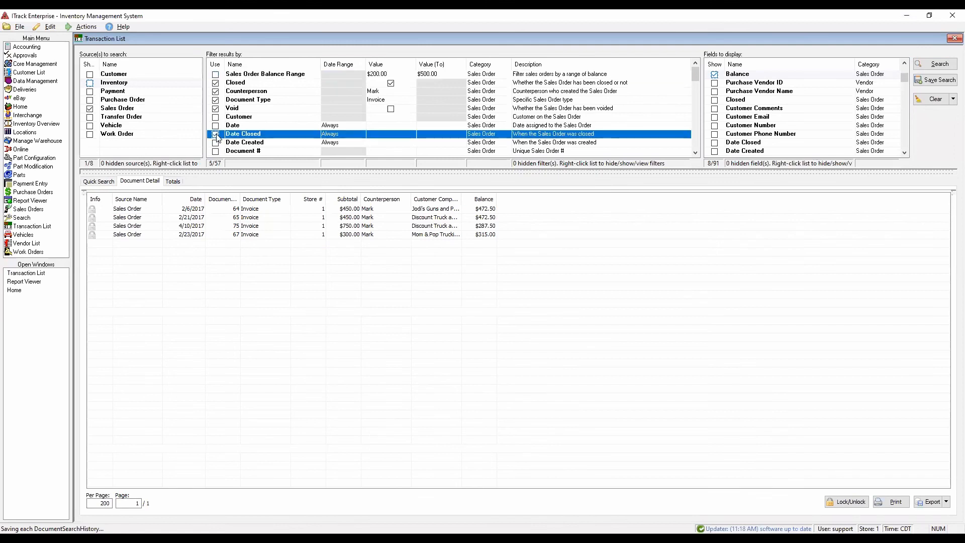
left_click(374, 135)
left_click(362, 134)
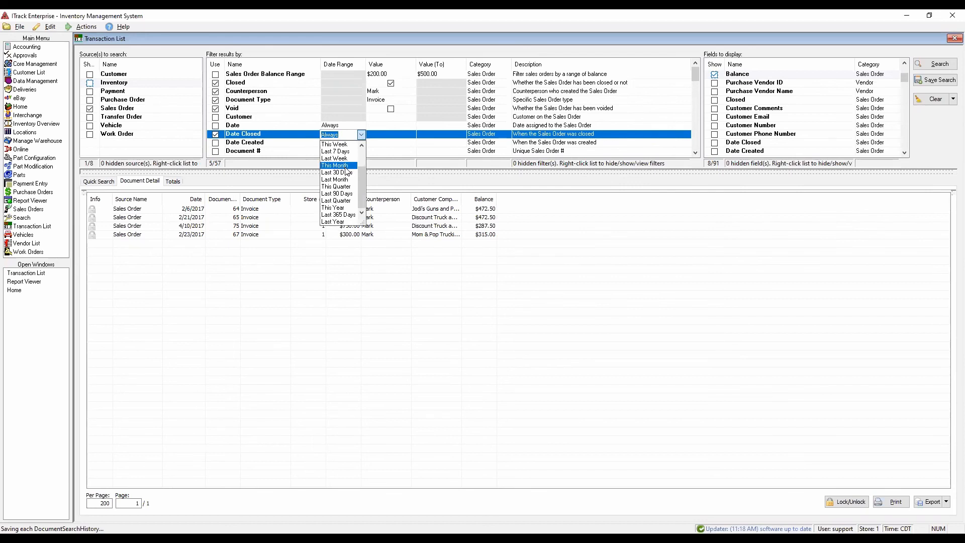
left_click(346, 166)
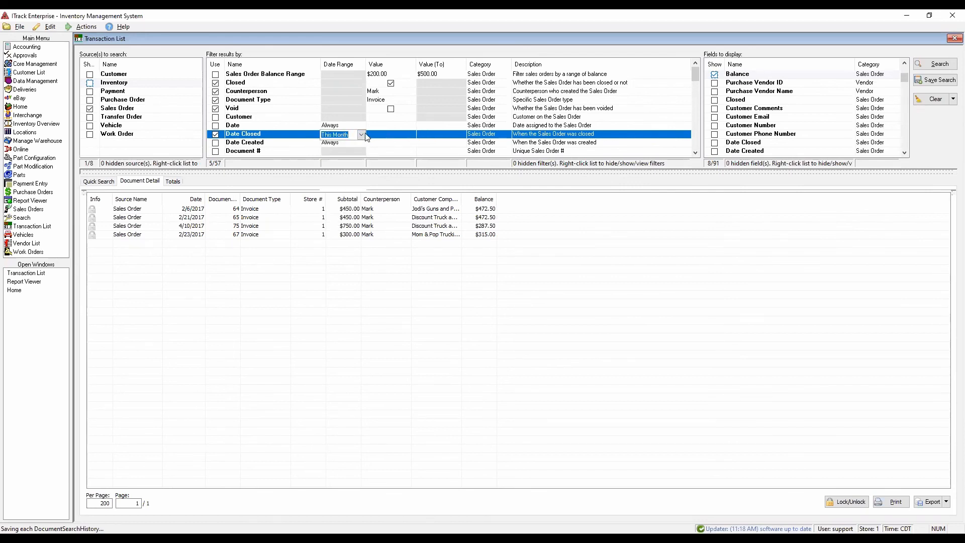
left_click(361, 135)
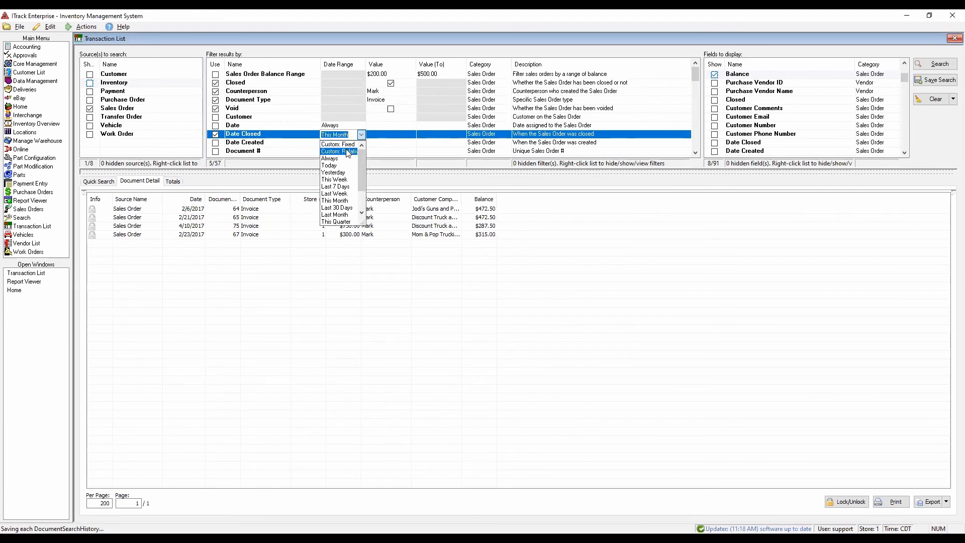
left_click(402, 136)
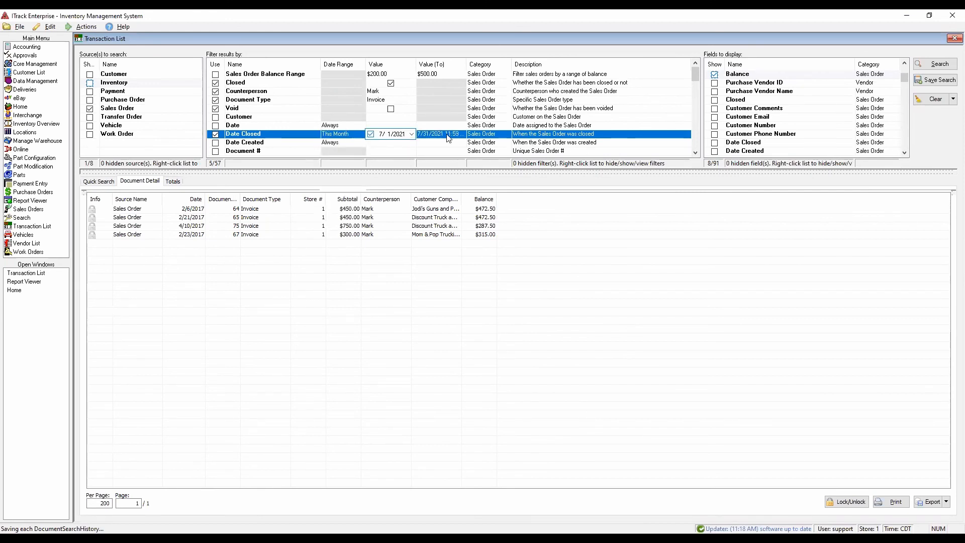
- Try an Internal Comments filter with the value RESALE, and turn that filter off again
scroll(444, 140, "down", 1)
scroll(444, 135, "down", 2)
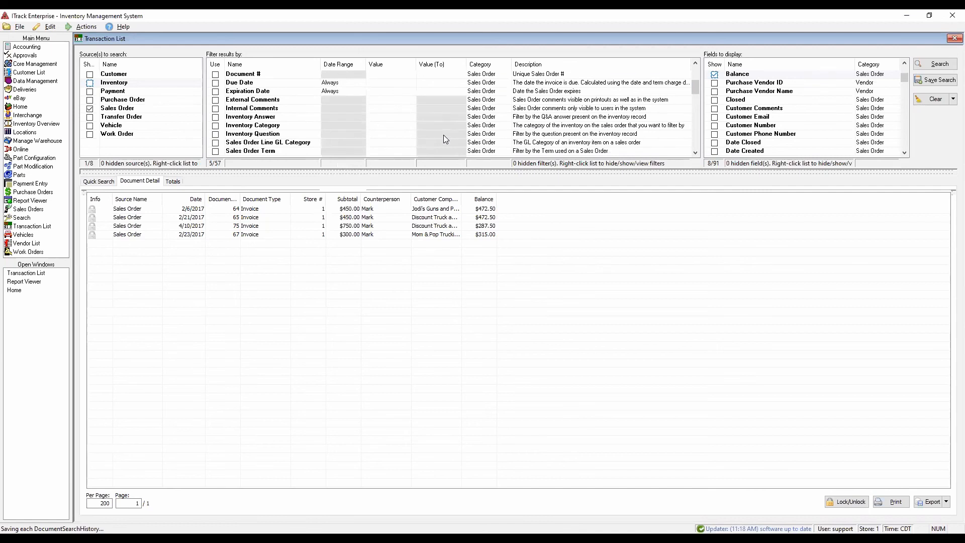
left_click(215, 109)
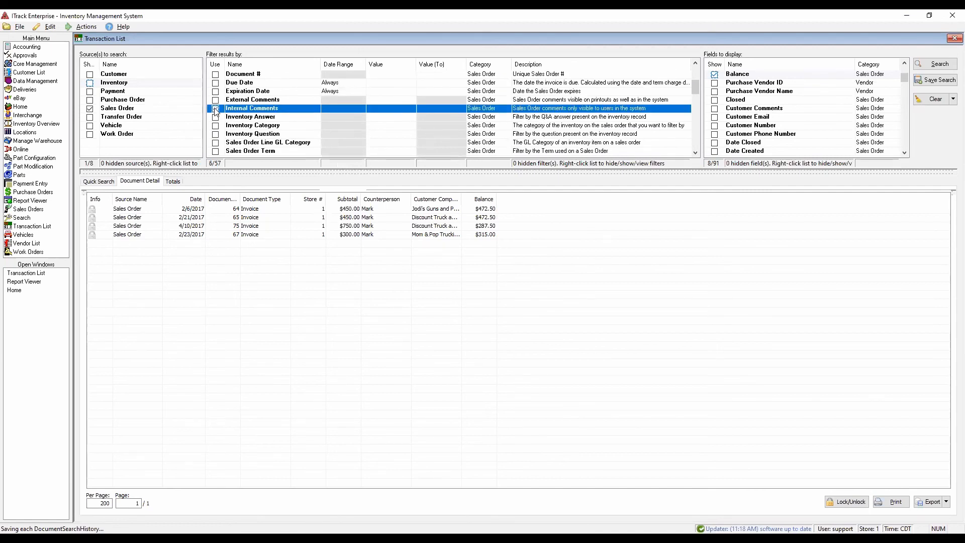
left_click(376, 108)
type("RESALE")
left_click(375, 126)
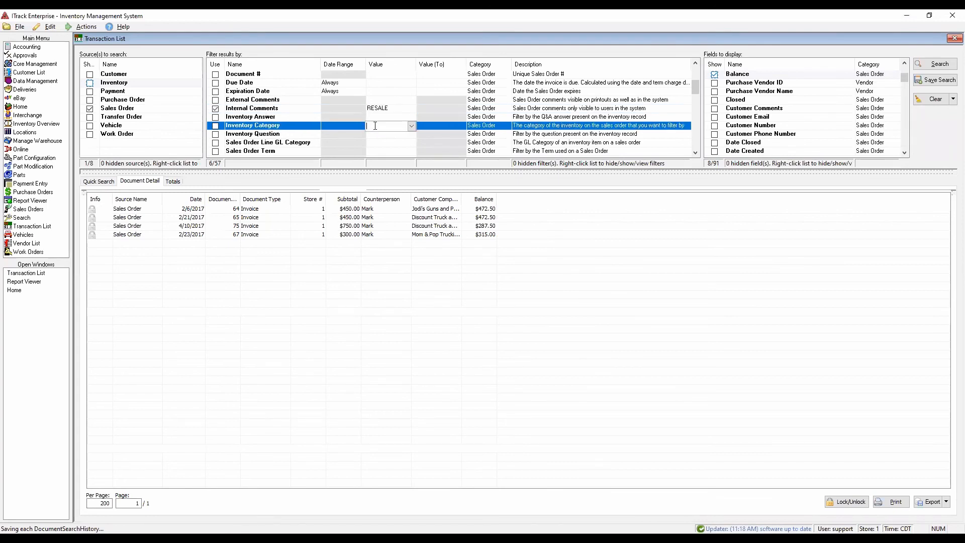
left_click(216, 109)
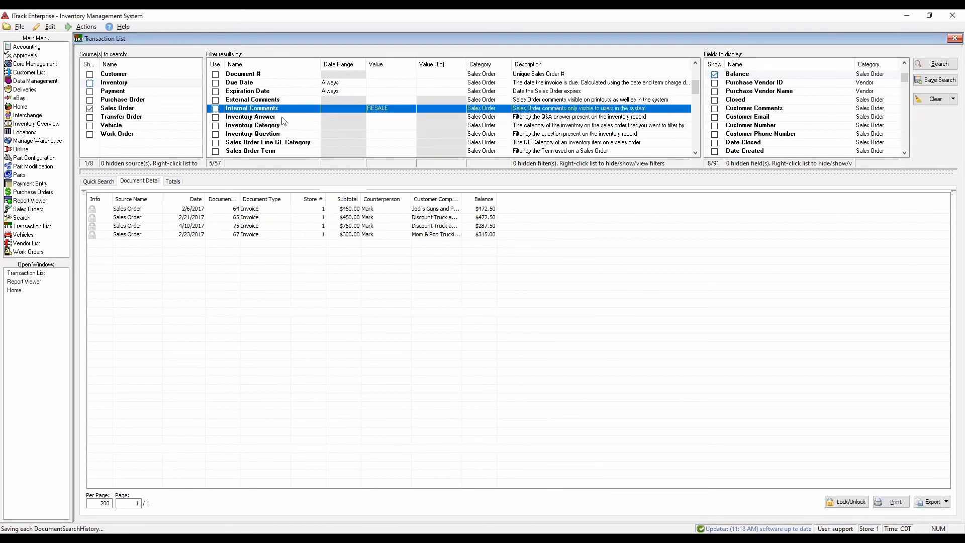
- Enable the Tax Item Name filter and check its available tax items without picking one
scroll(285, 120, "down", 3)
scroll(286, 122, "down", 9)
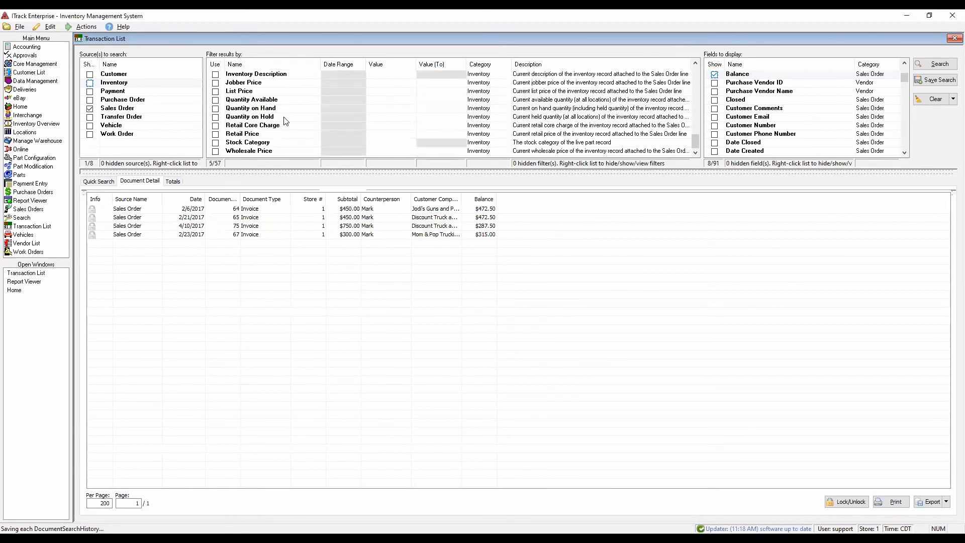
scroll(286, 121, "up", 7)
scroll(286, 121, "up", 6)
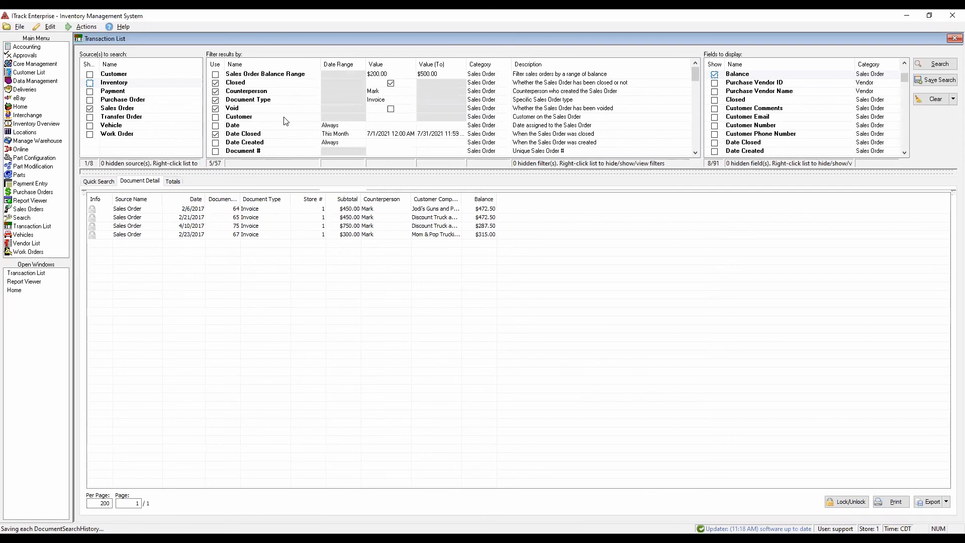
scroll(285, 121, "down", 5)
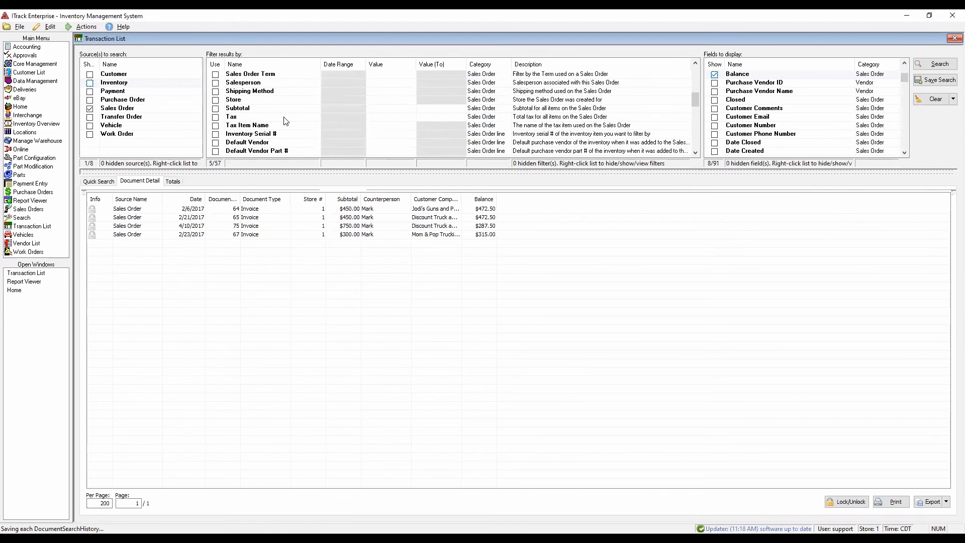
left_click(224, 126)
left_click(389, 125)
left_click(412, 126)
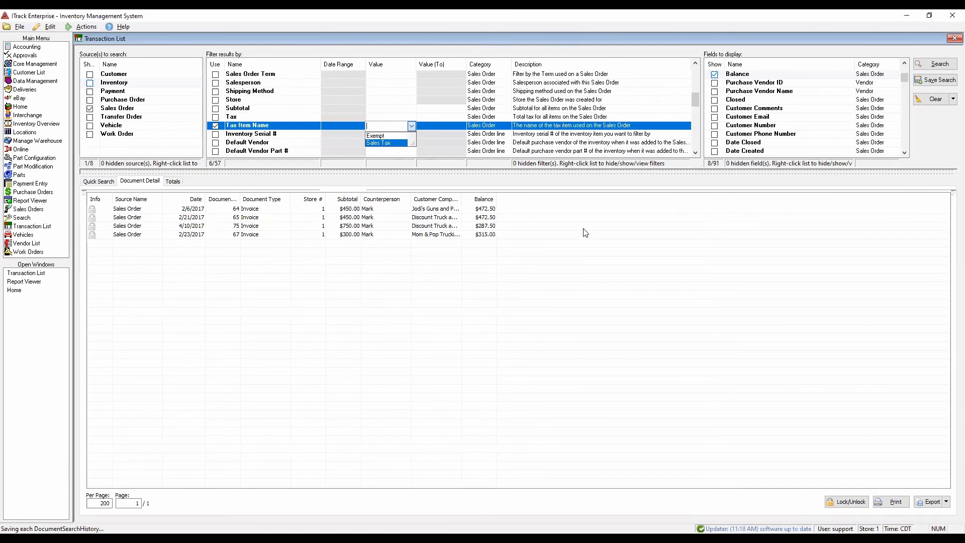
left_click(606, 243)
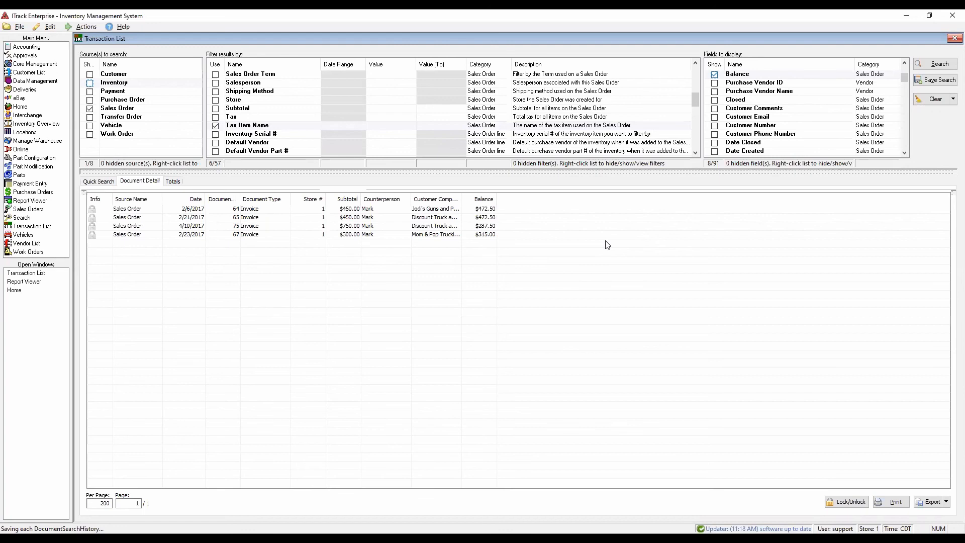
- Review the sales order line fields available for display and turn off the Date Closed filter
scroll(836, 116, "down", 3)
scroll(836, 115, "up", 3)
scroll(836, 116, "down", 20)
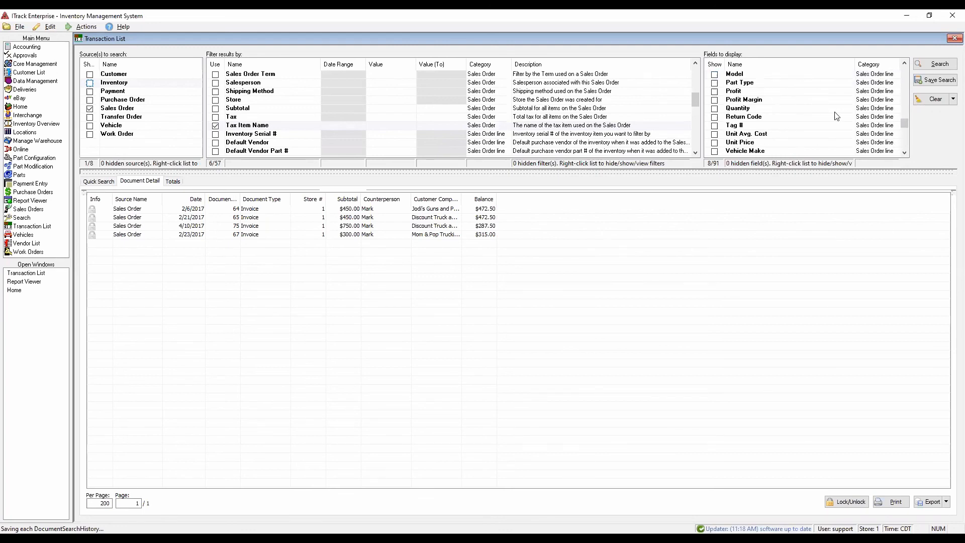
scroll(836, 115, "up", 20)
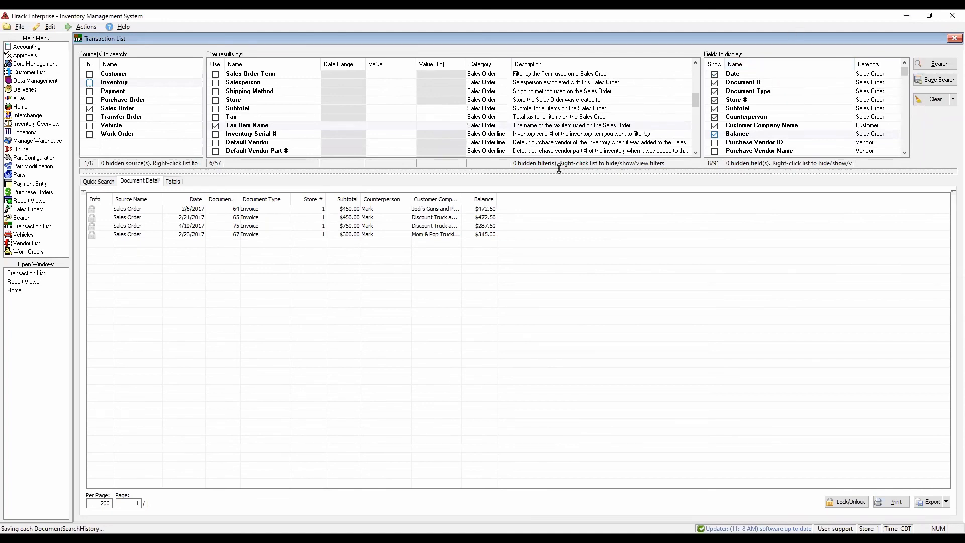
scroll(557, 130, "up", 9)
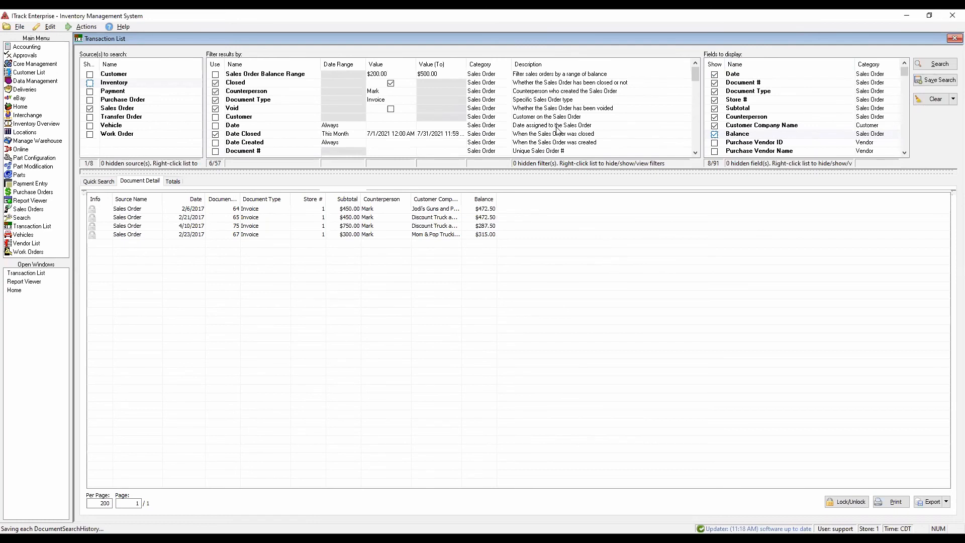
left_click(216, 134)
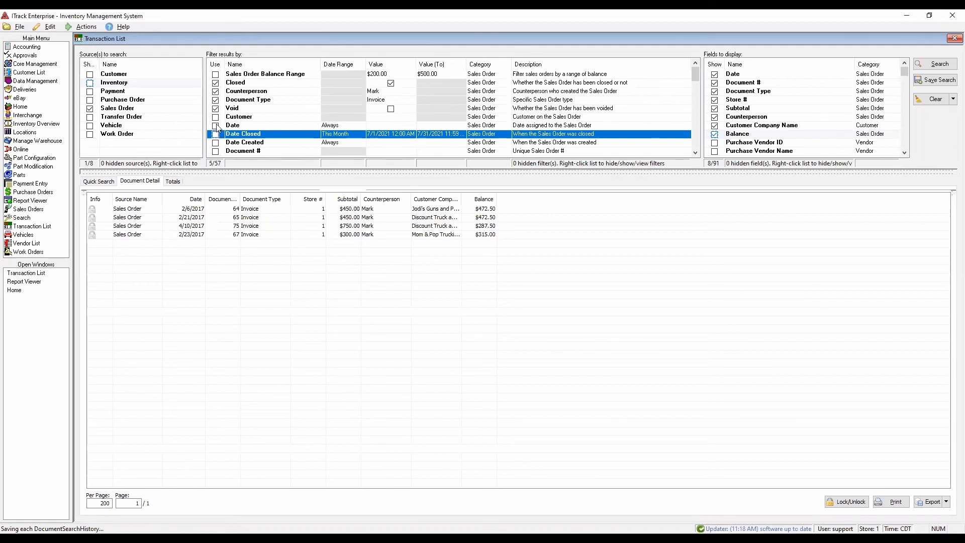